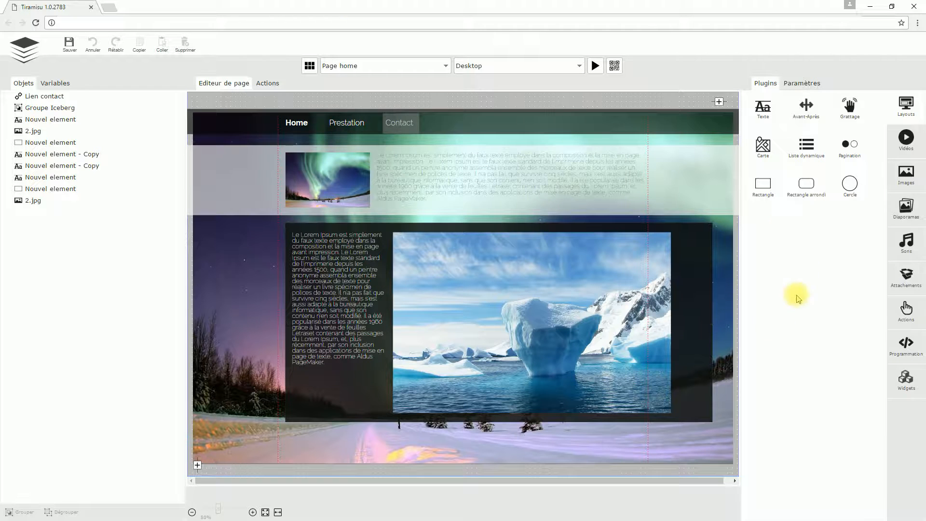
Step: Add a 220 × 220 rectangle in the empty page margin beside the small aurora image
drag(762, 186, 254, 207)
drag(297, 235, 245, 176)
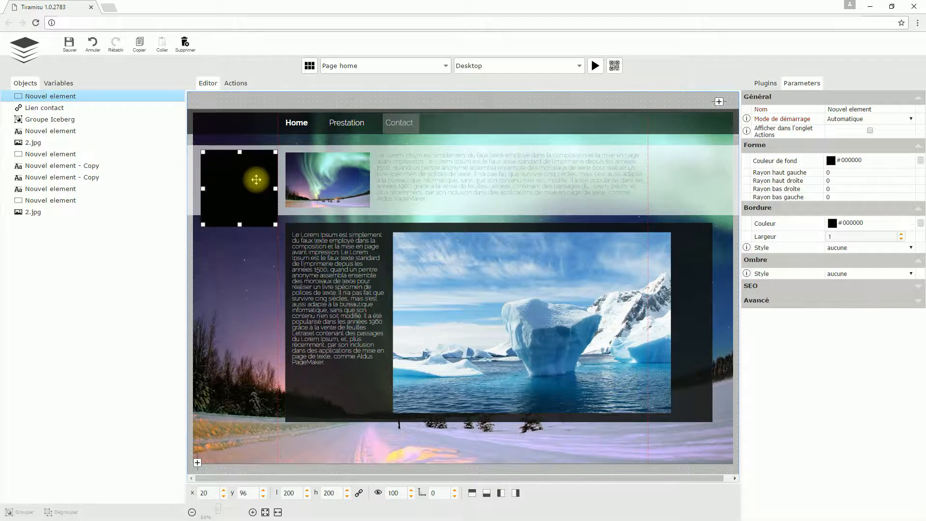
double_click(293, 492)
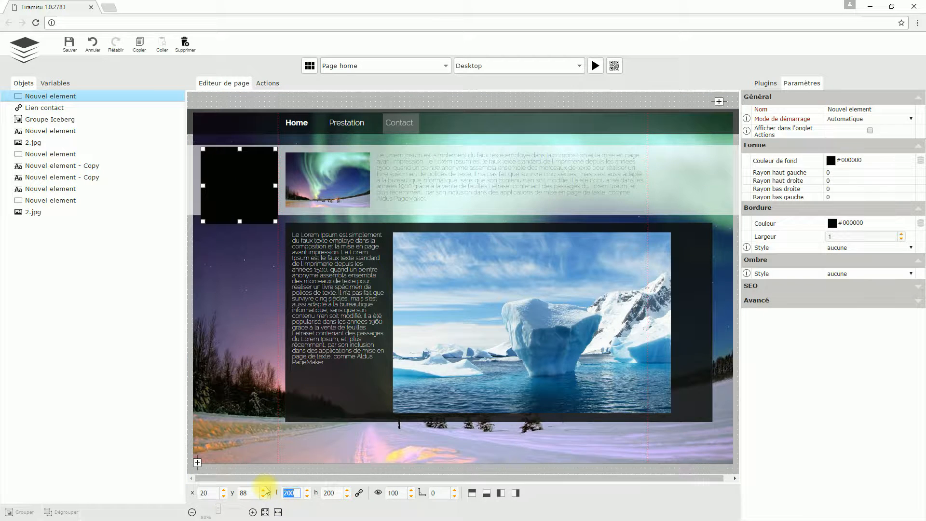
text(220)
click(338, 492)
text(220)
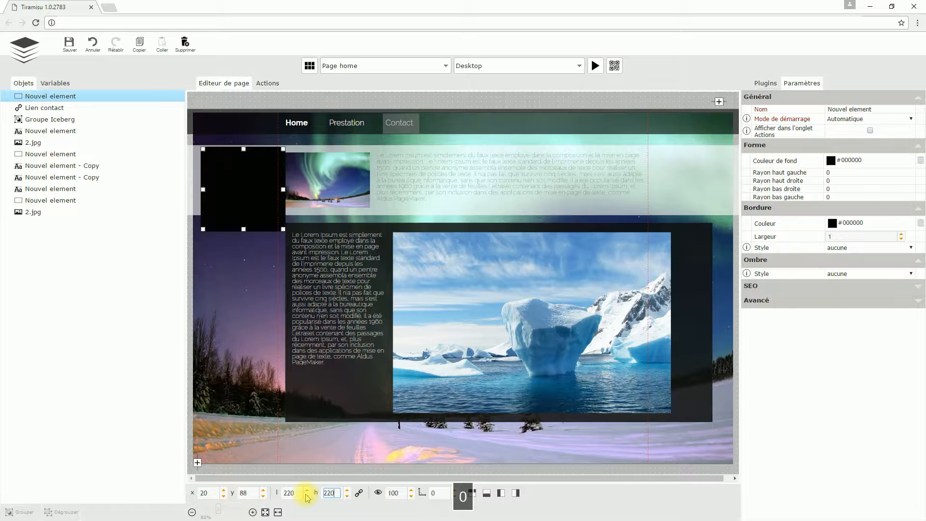
Step: Fill the new rectangle with red #ff0a0a and set its X position to 0
click(851, 159)
click(894, 169)
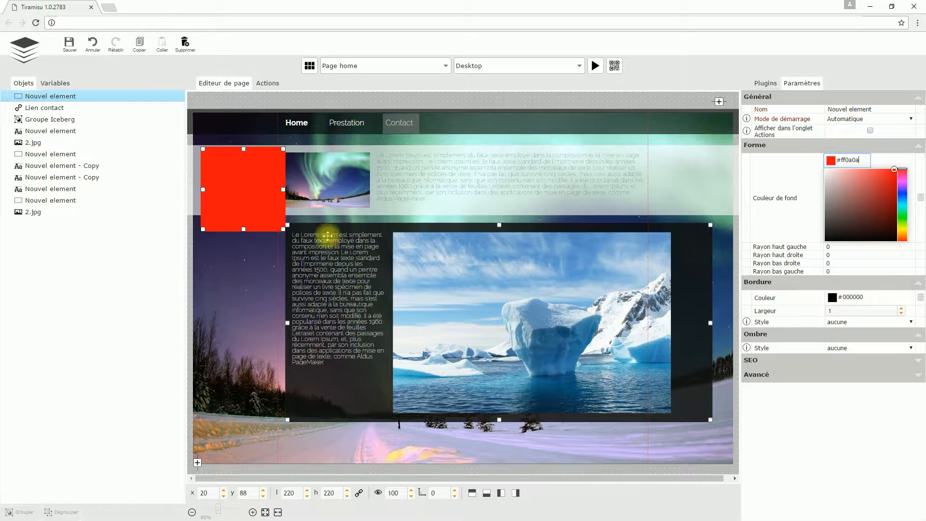
drag(261, 195, 259, 193)
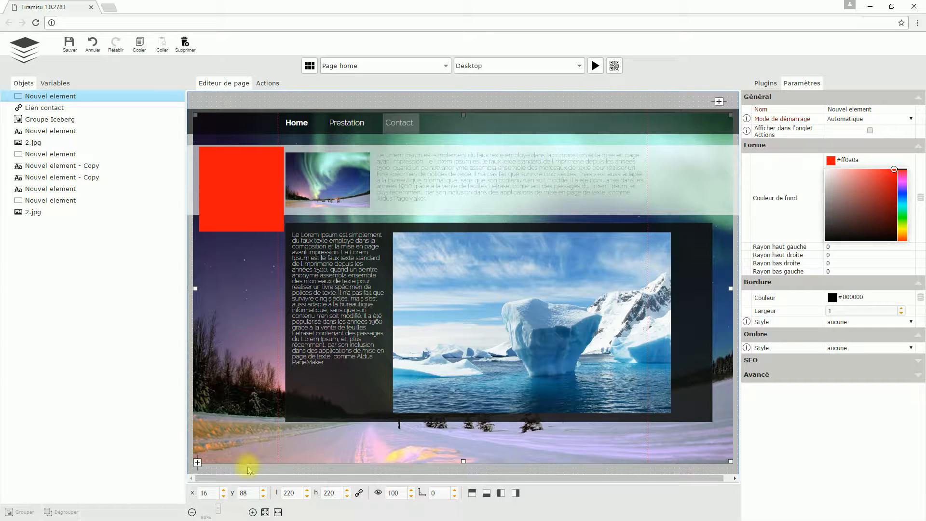
double_click(218, 495)
text(0)
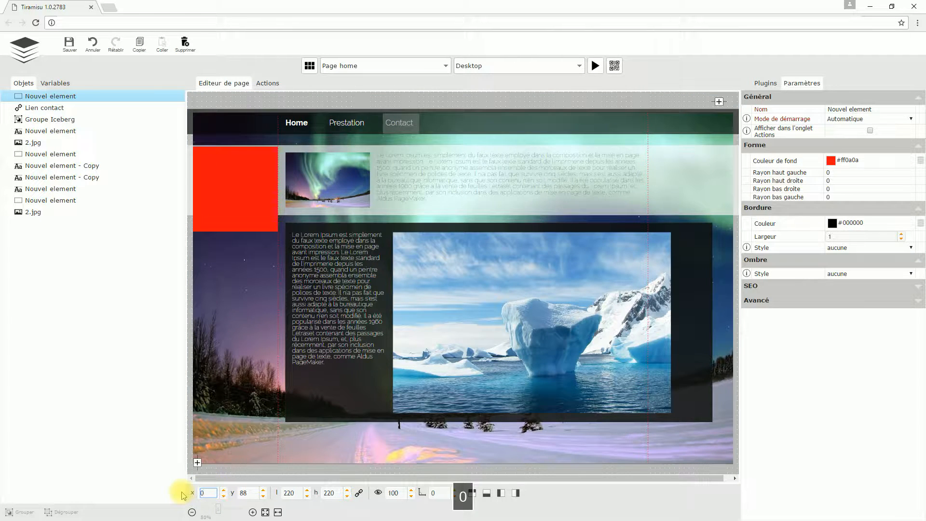
Step: Save the home page, switch to the published preview window and reload it
click(288, 102)
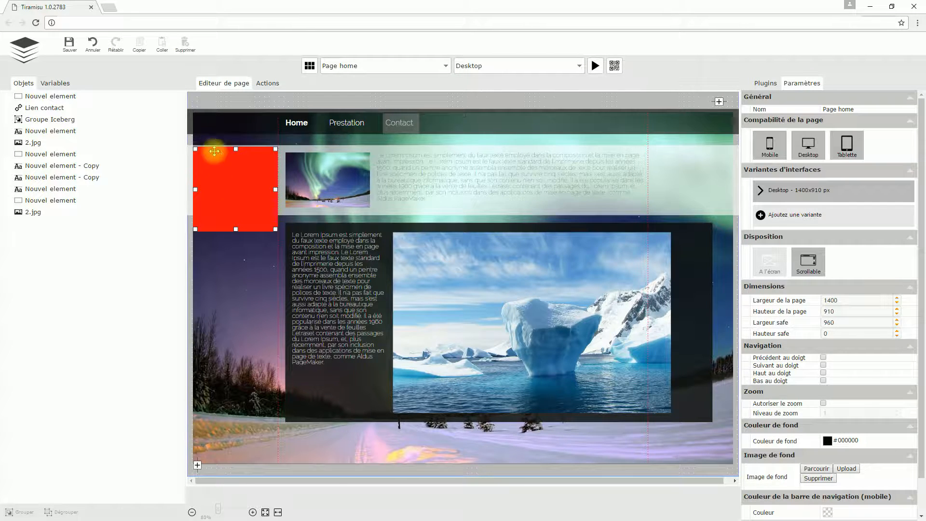
click(71, 53)
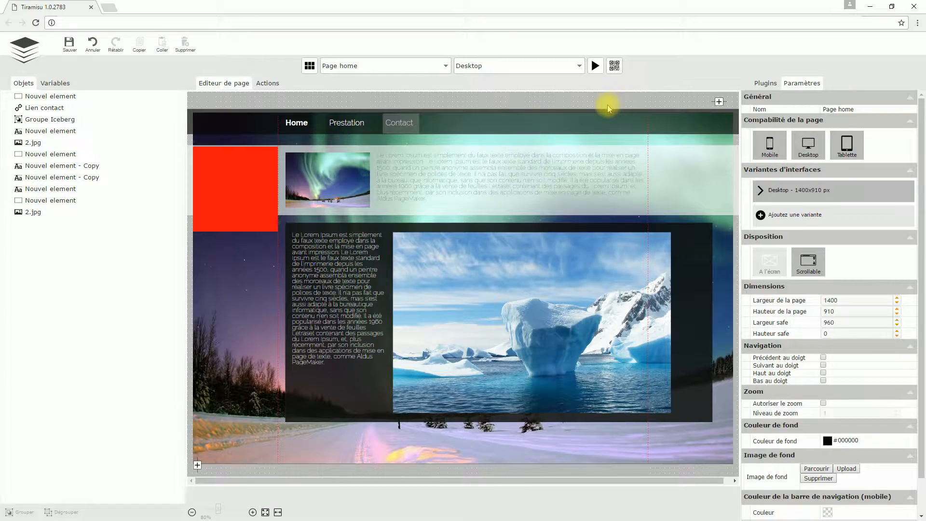
click(867, 6)
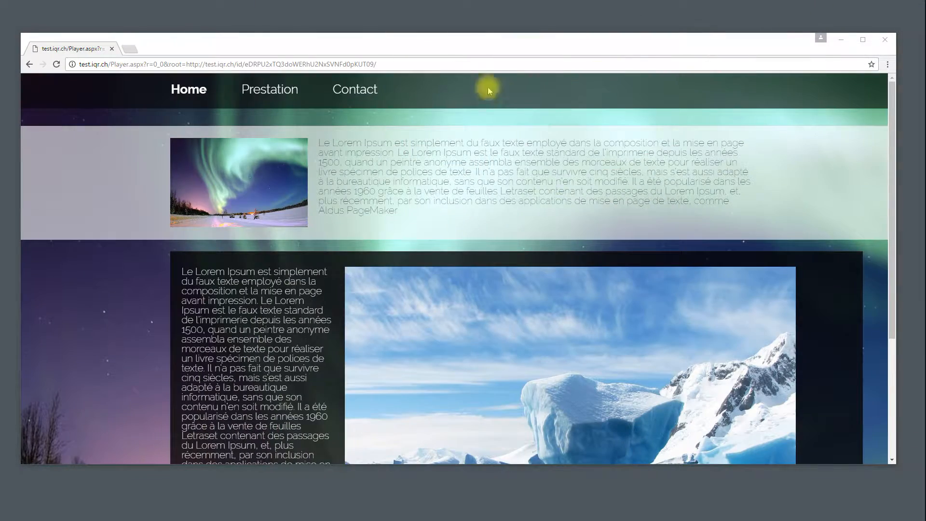
click(57, 65)
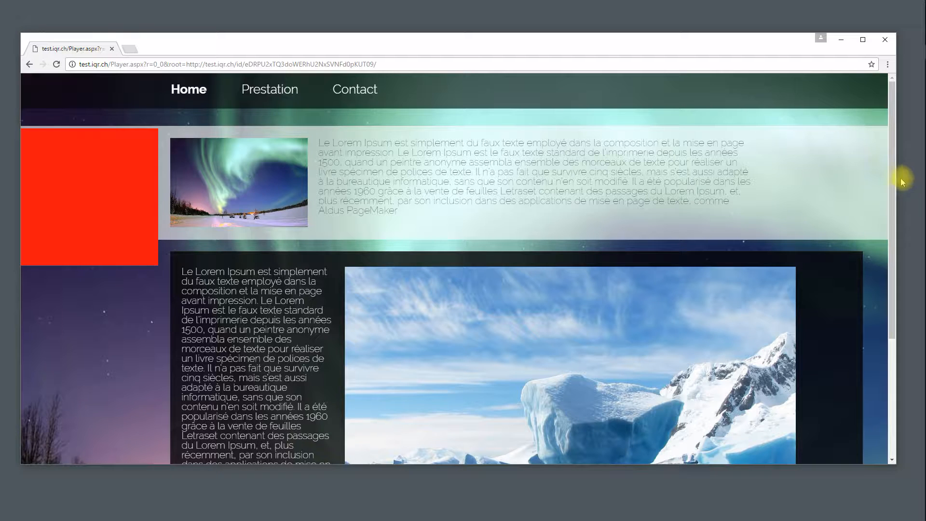
Step: Narrow the preview window in stages to examine how the red rectangle and the page content adapt to smaller widths
drag(895, 174, 794, 179)
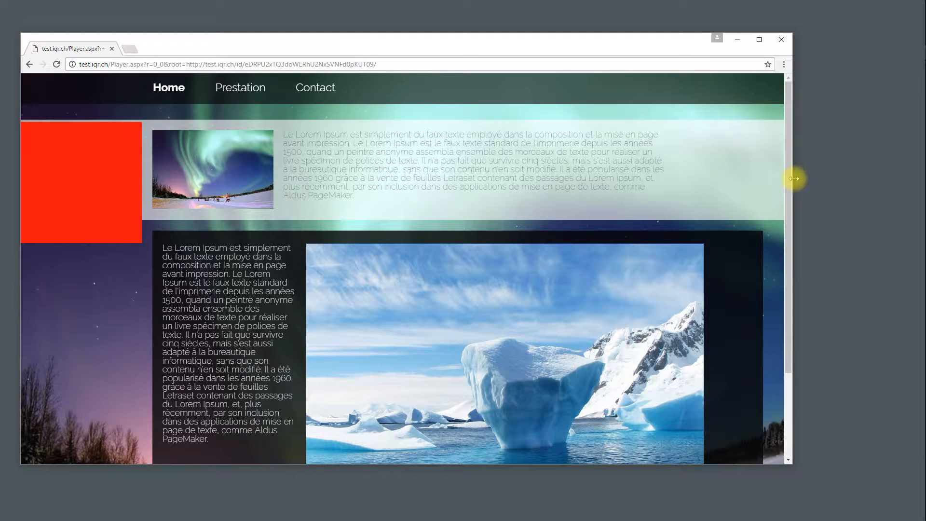
drag(794, 178, 670, 188)
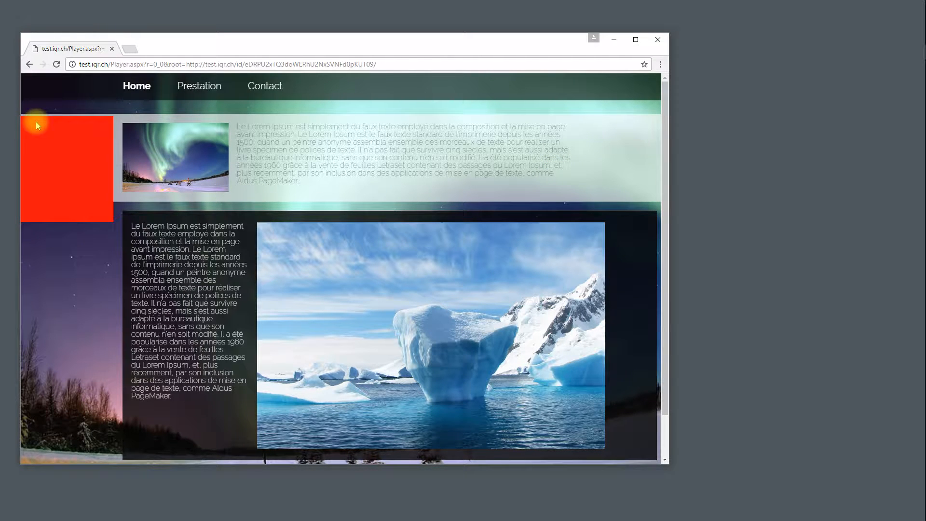
drag(669, 202, 559, 208)
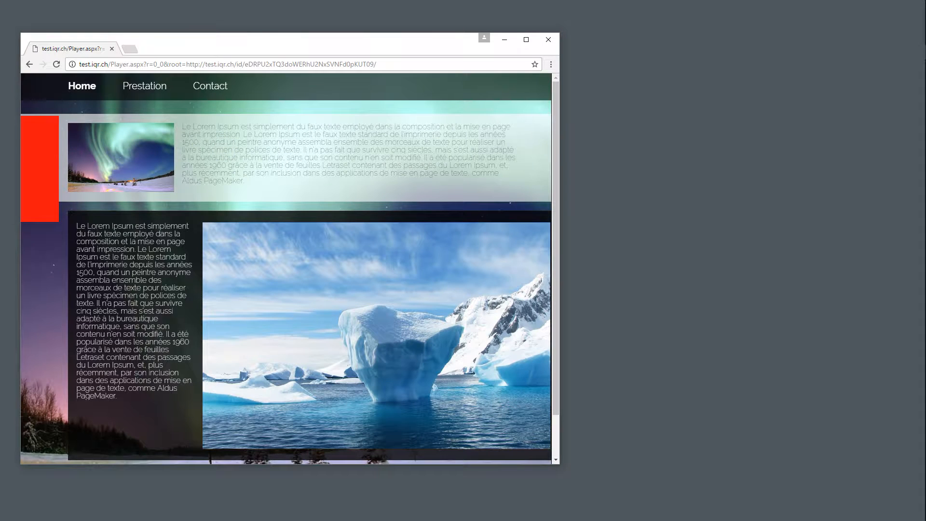
drag(393, 41, 562, 45)
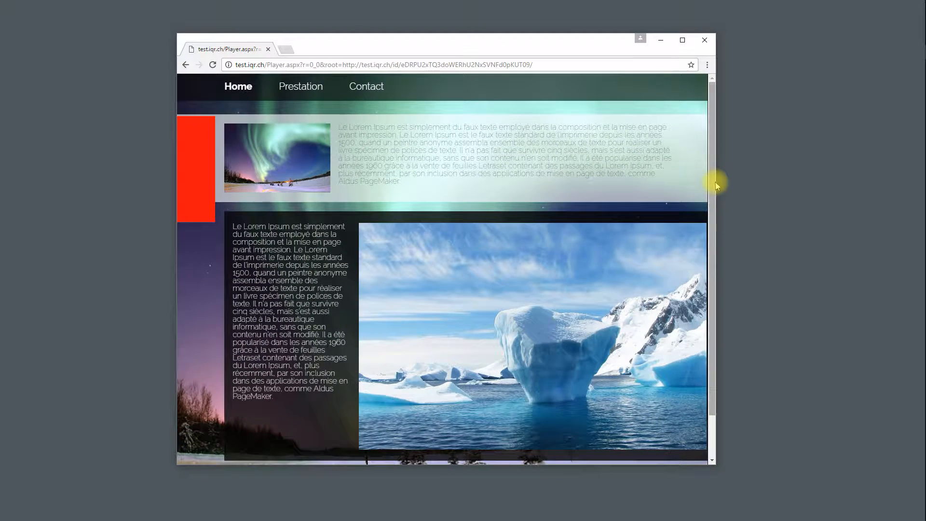
drag(715, 185, 640, 179)
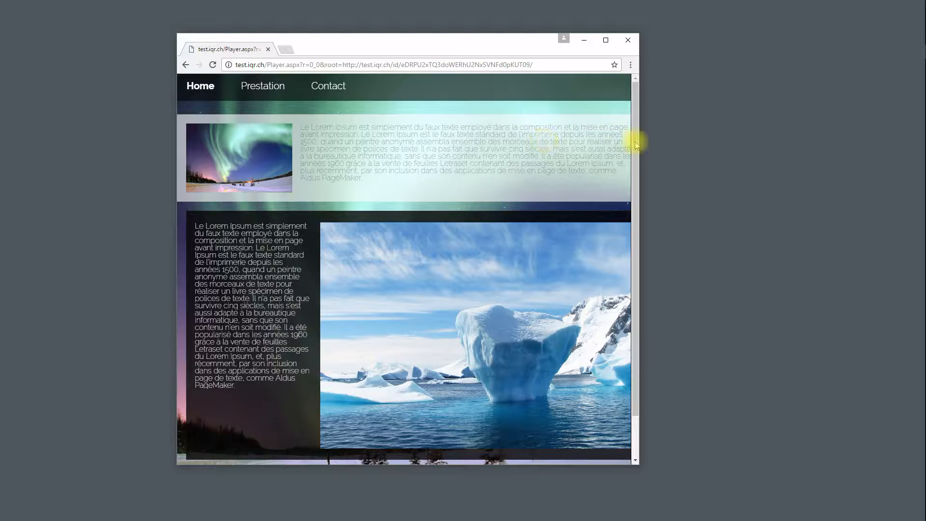
drag(641, 147, 566, 151)
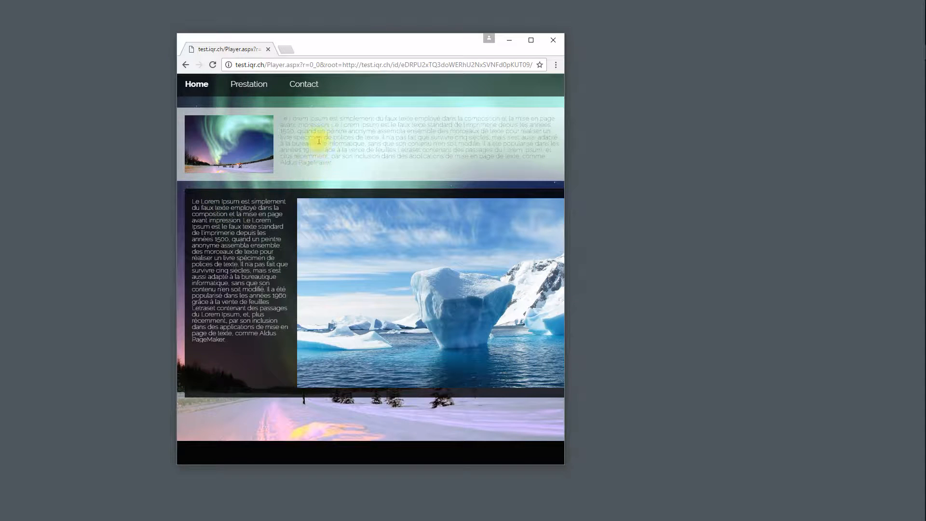
drag(565, 159, 441, 163)
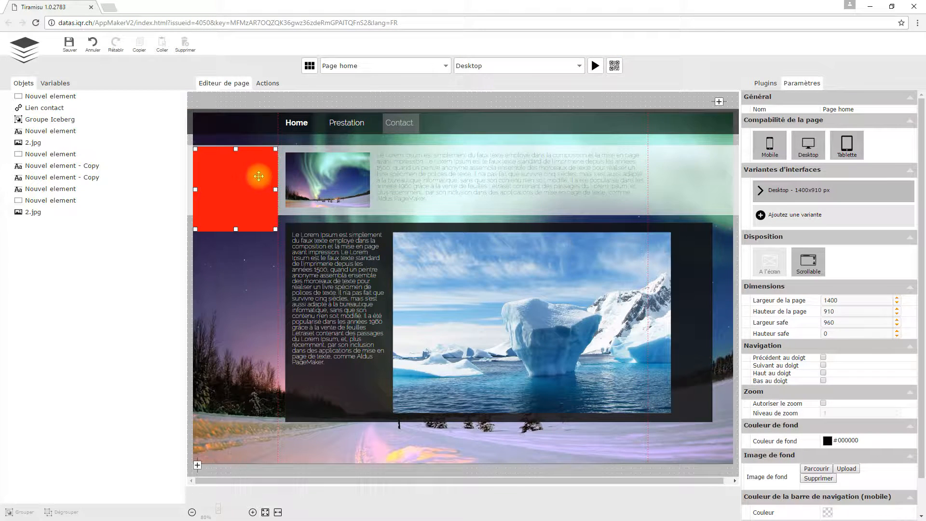
Step: Delete the red rectangle from the home page in the editor and save
click(231, 141)
click(191, 51)
click(69, 45)
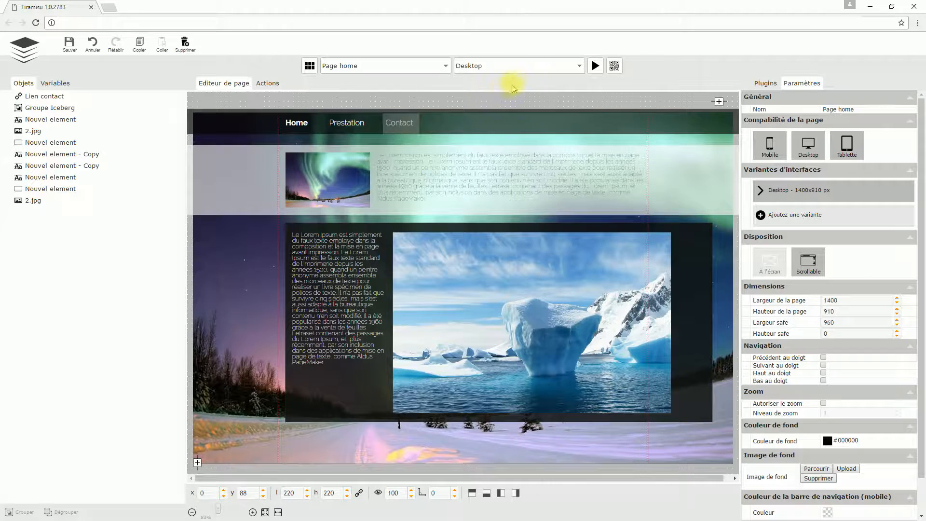
Step: Create a page variant named Mobile with the Mobile configuration, 360 wide and 960 high
click(532, 71)
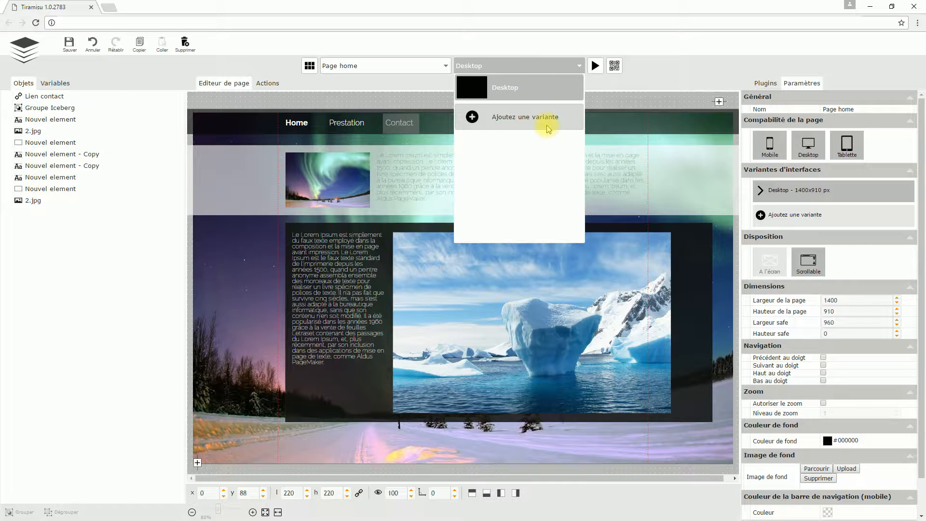
click(523, 121)
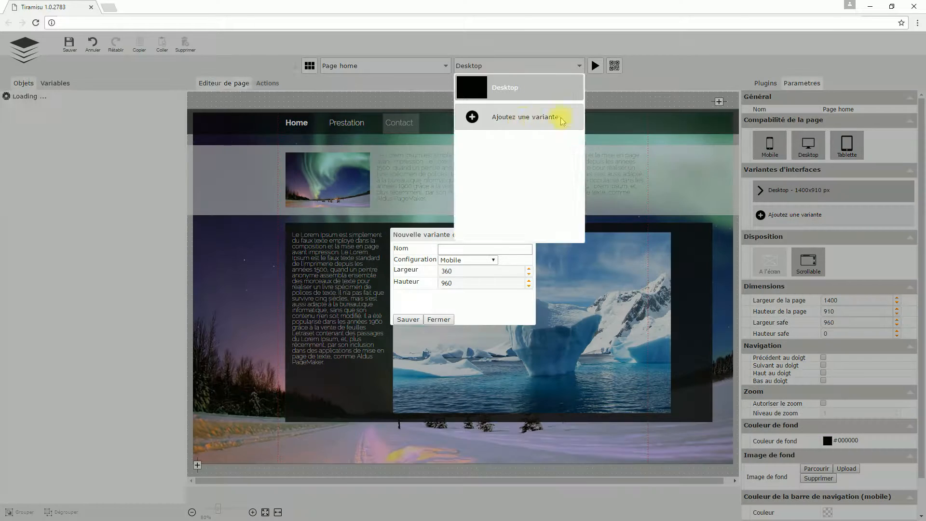
click(478, 249)
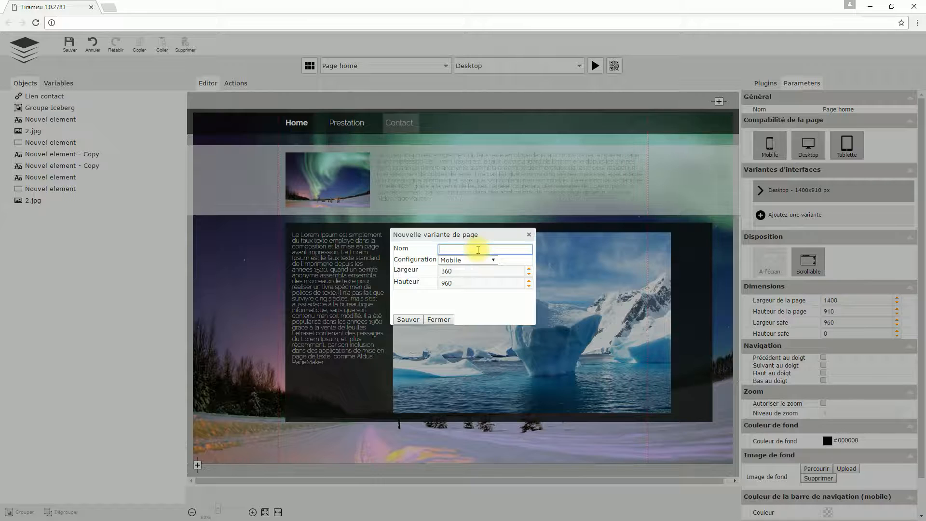
text(Mobile)
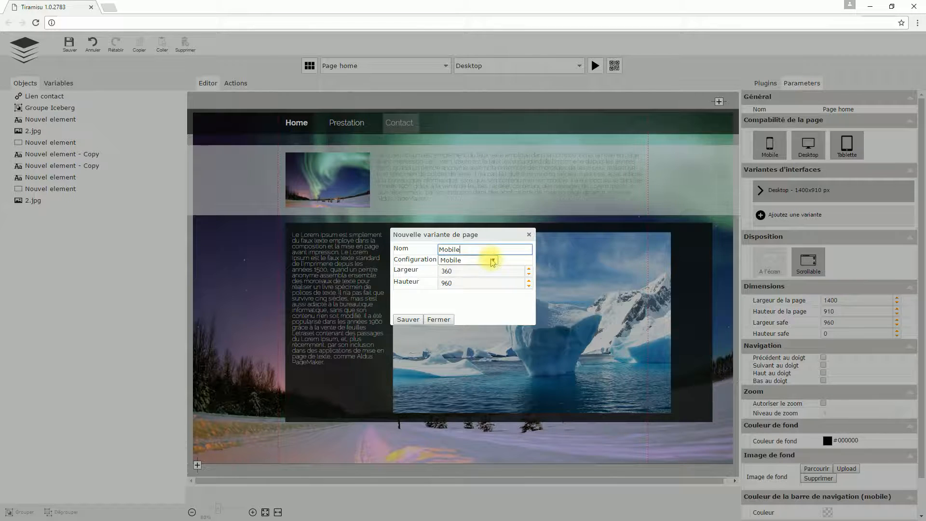
click(492, 261)
click(507, 265)
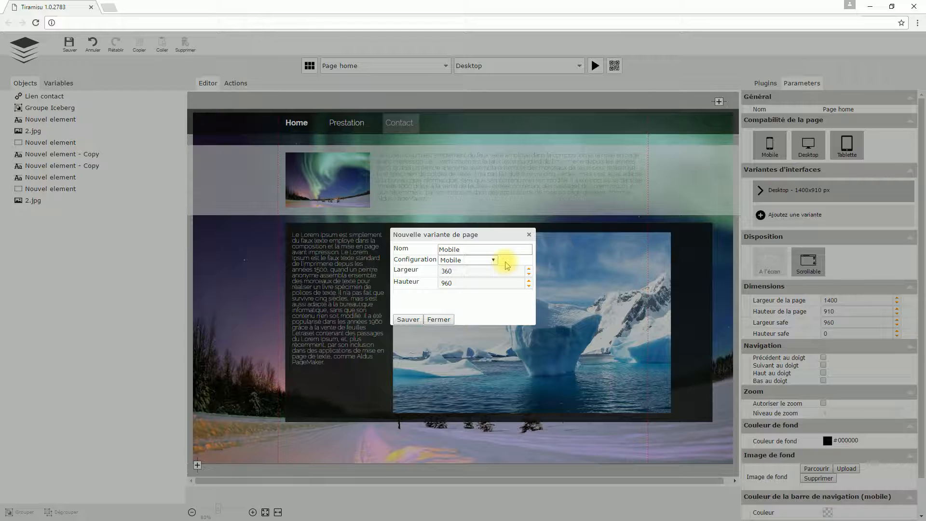
click(494, 260)
click(511, 266)
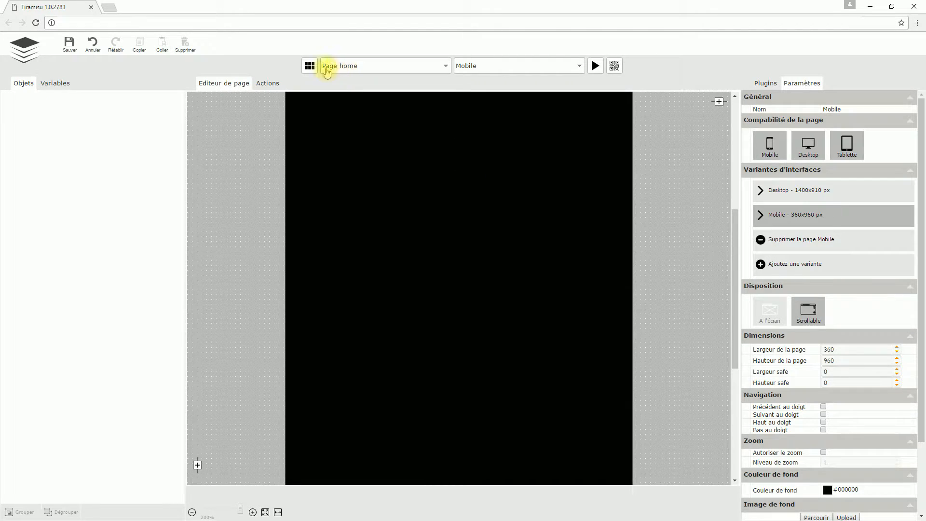
Step: Switch back and forth between the Desktop and Mobile variants to compare their pages
click(505, 69)
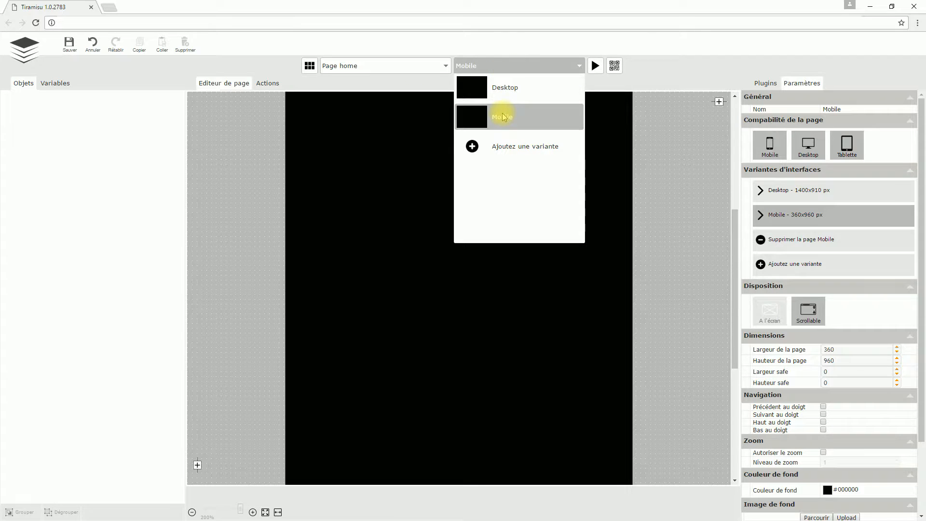
click(510, 96)
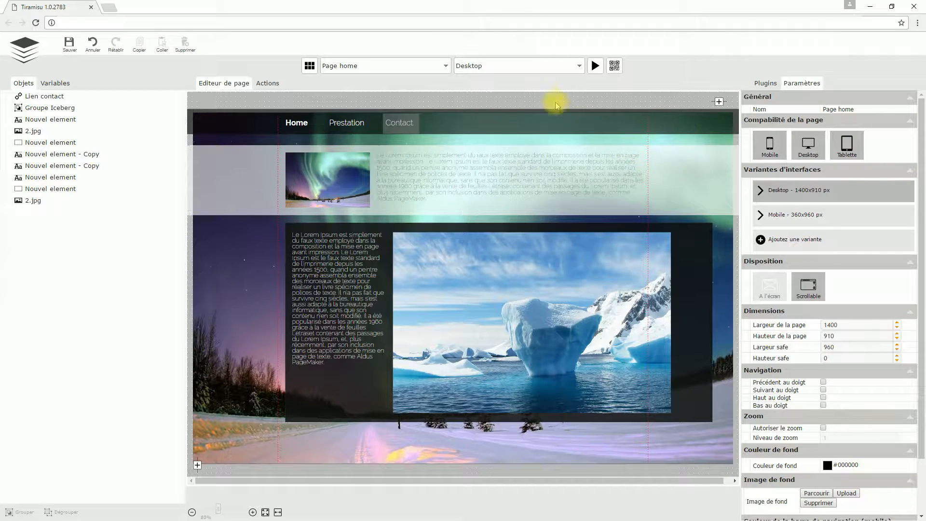
click(536, 70)
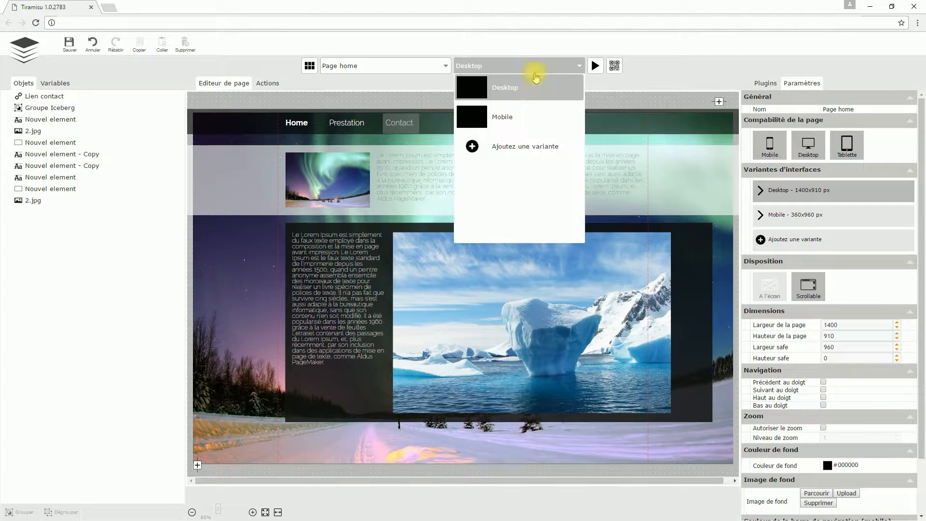
click(527, 114)
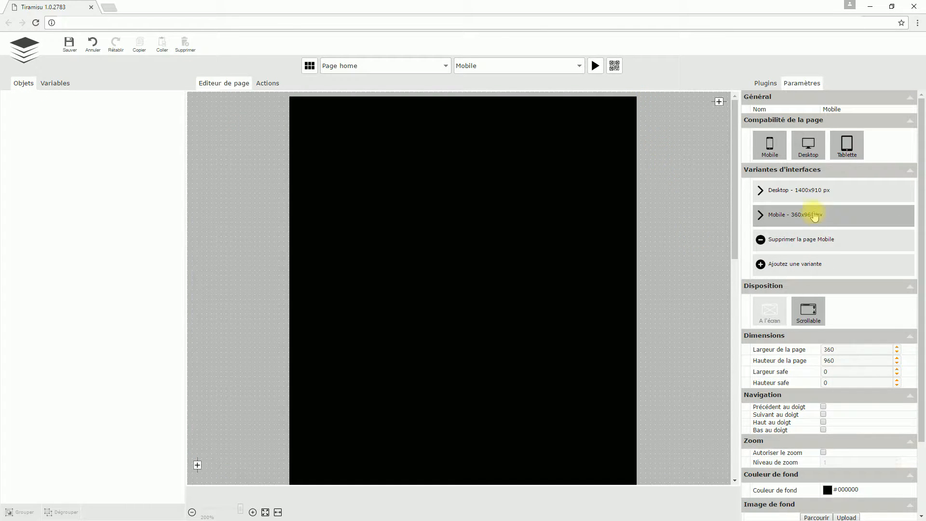
click(804, 193)
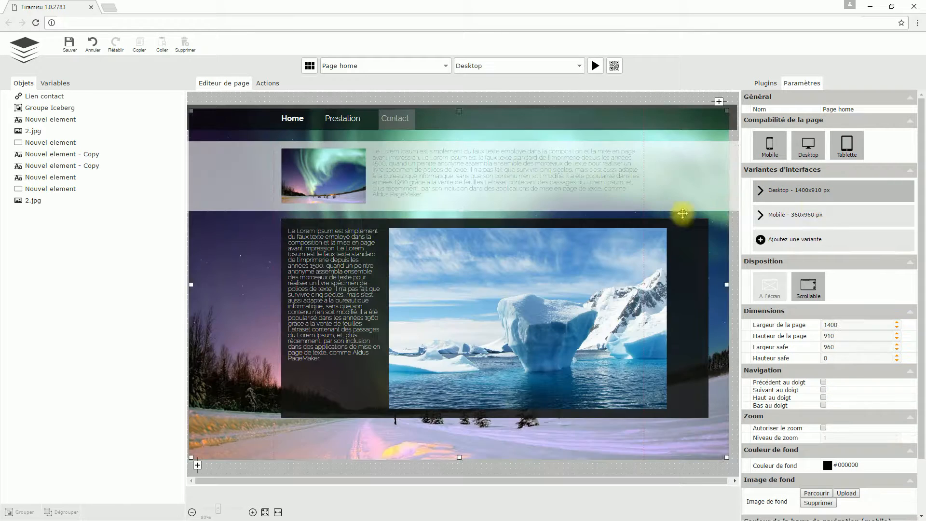
click(824, 216)
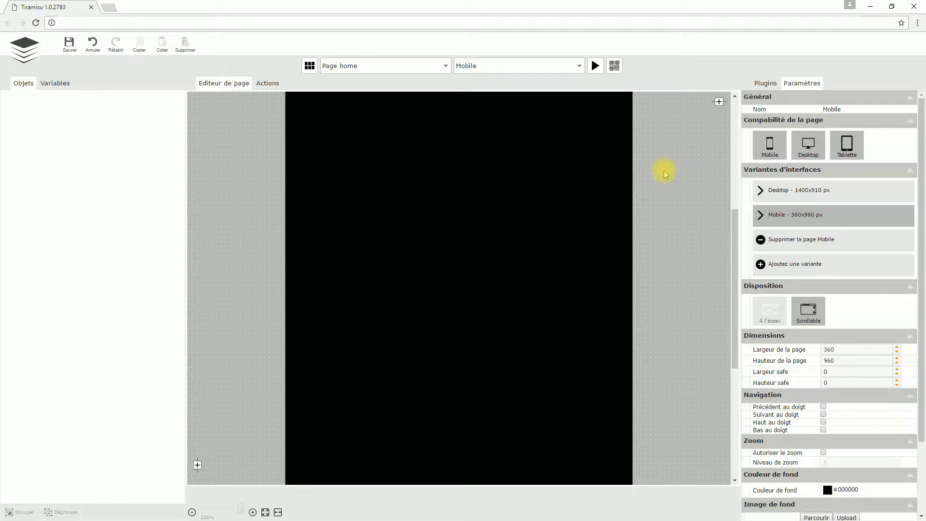
drag(734, 243, 743, 133)
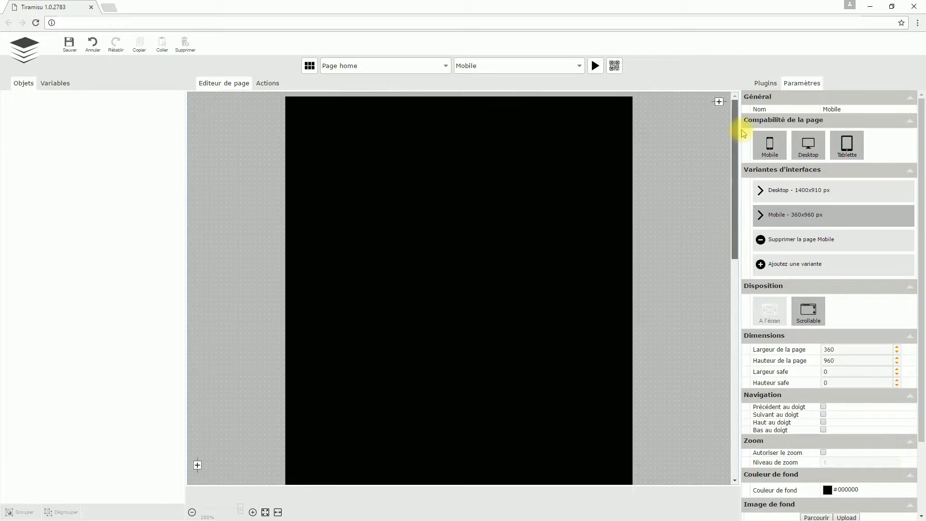
Step: Copy all objects of the Desktop variant and paste them into the Mobile variant
click(574, 65)
click(537, 91)
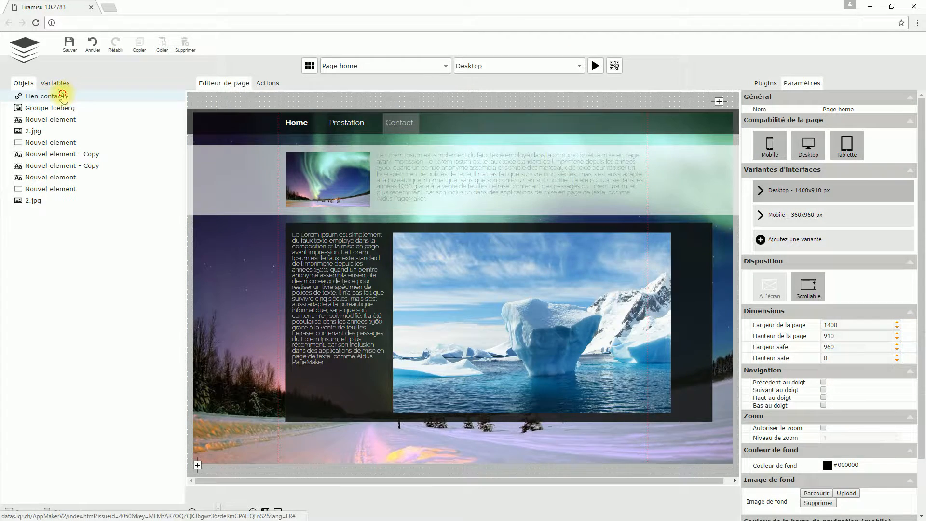
click(63, 97)
shift+click(45, 202)
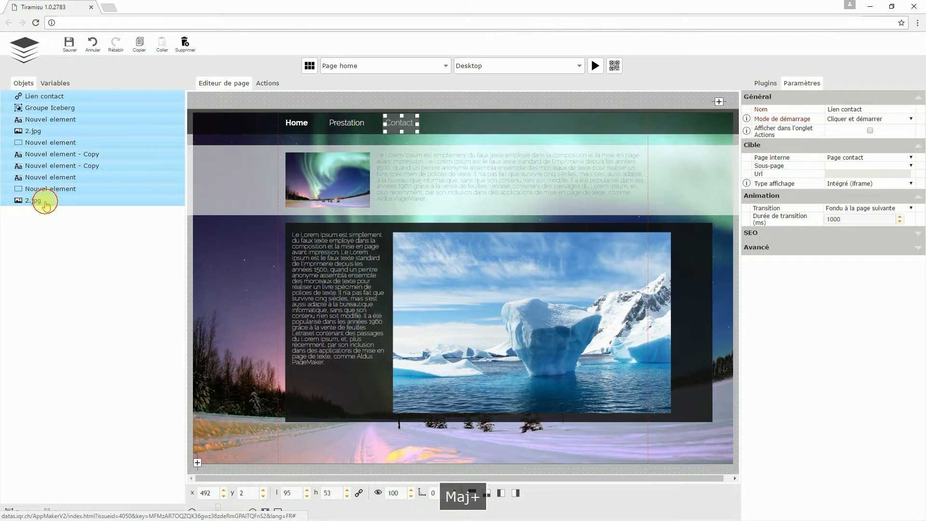
click(143, 54)
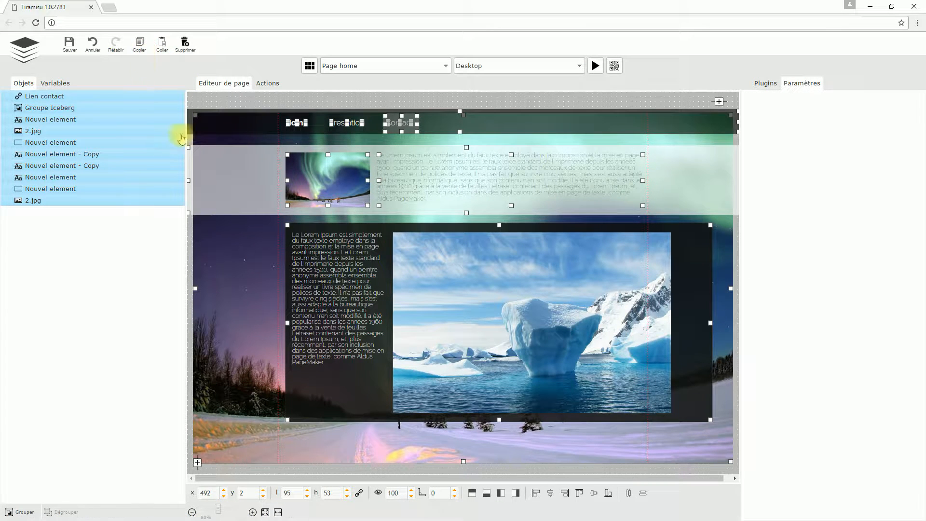
click(496, 68)
click(497, 110)
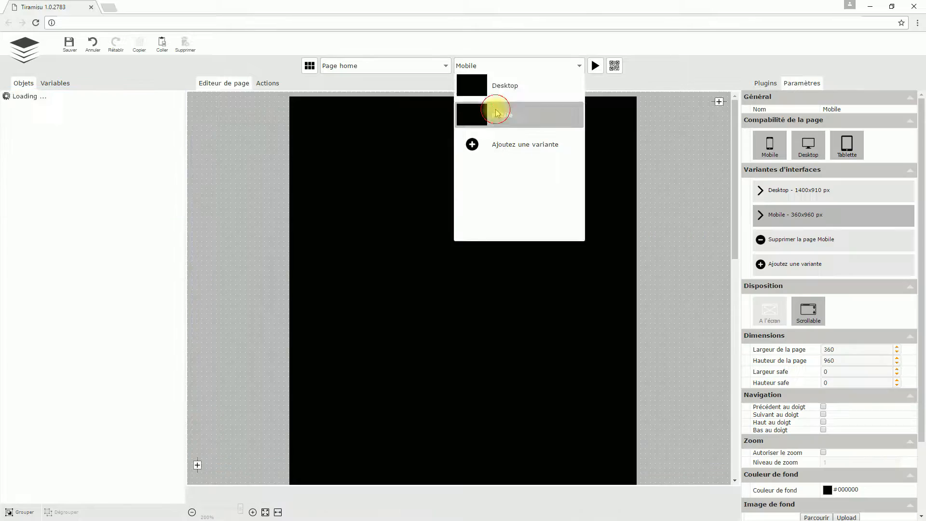
click(163, 51)
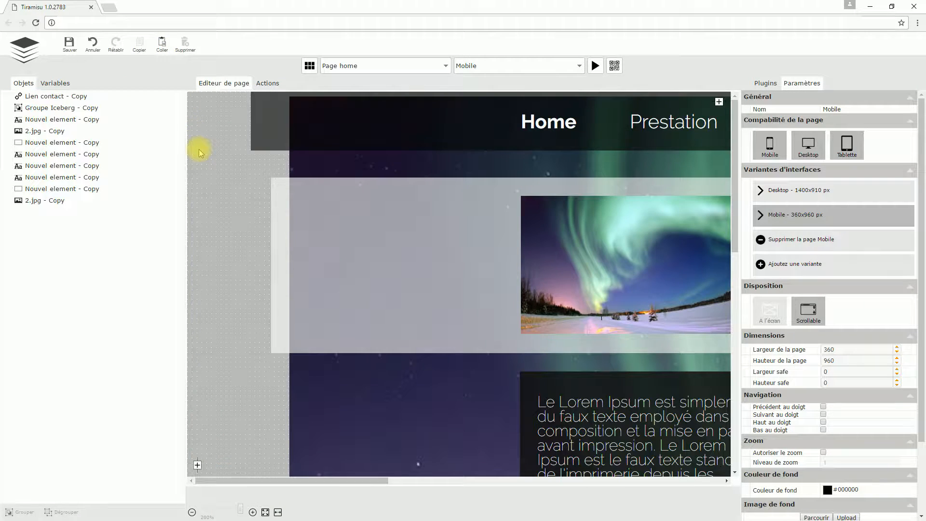
Step: Delete the Prestation text, the contact link and the Contact text from the Mobile page's menu bar
scroll(380, 246, down, 5)
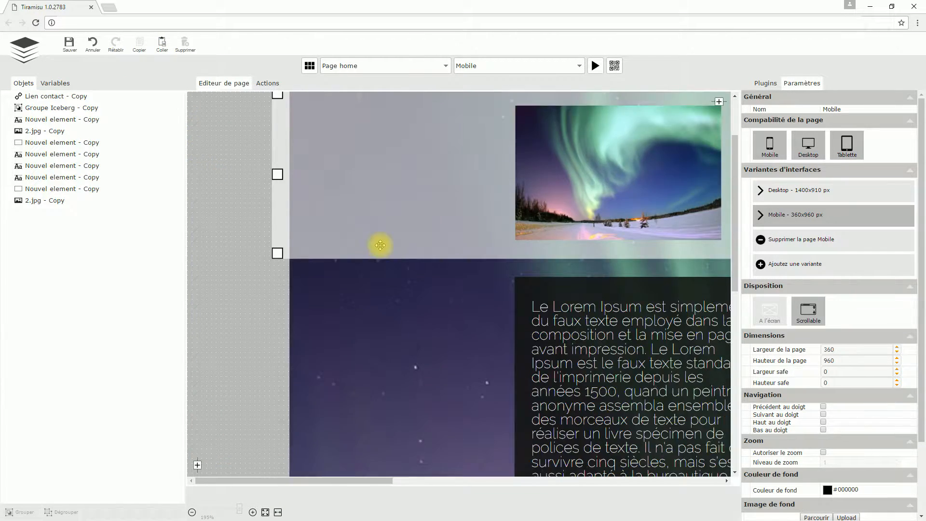
scroll(410, 215, down, 8)
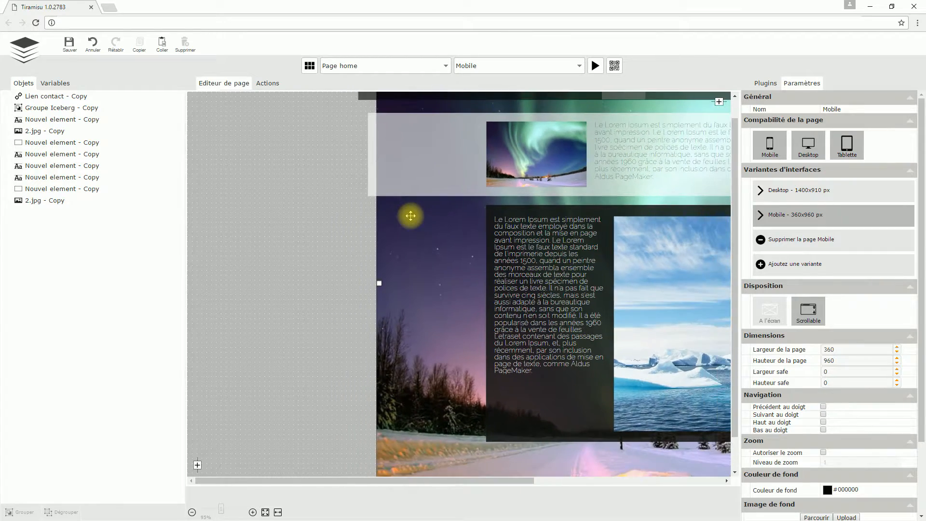
scroll(429, 199, down, 3)
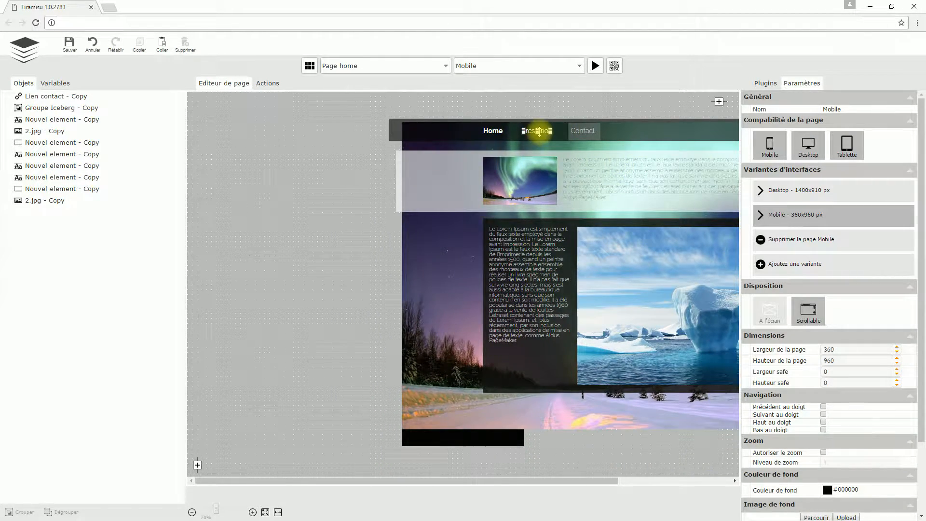
click(539, 132)
click(540, 131)
key(Delete)
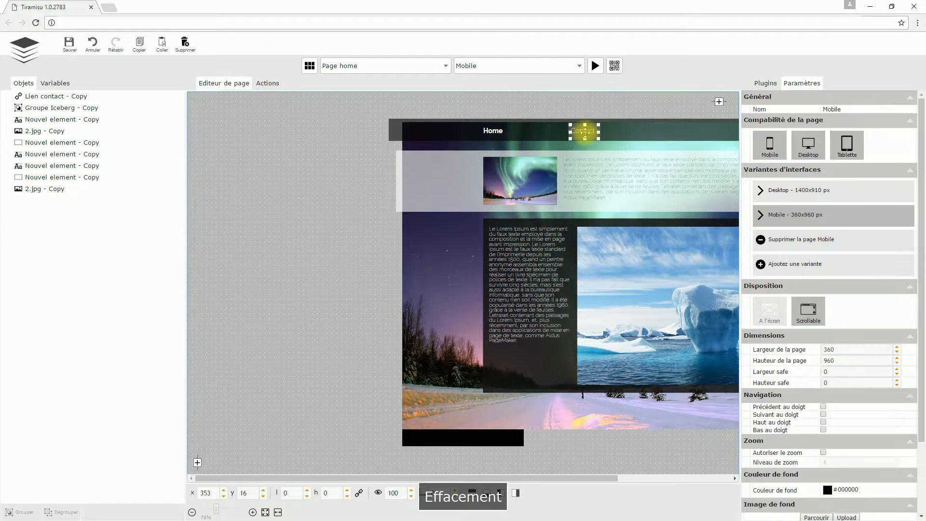
click(582, 132)
key(Delete)
click(589, 131)
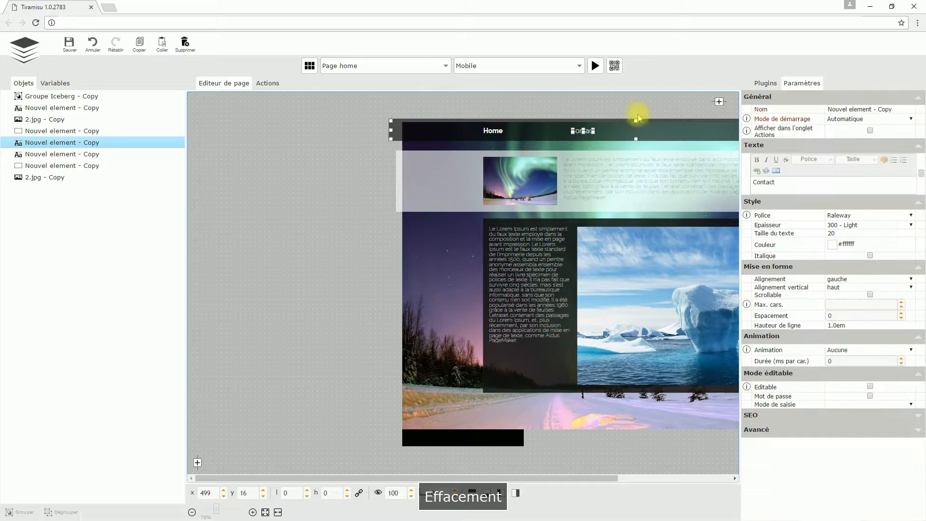
key(Delete)
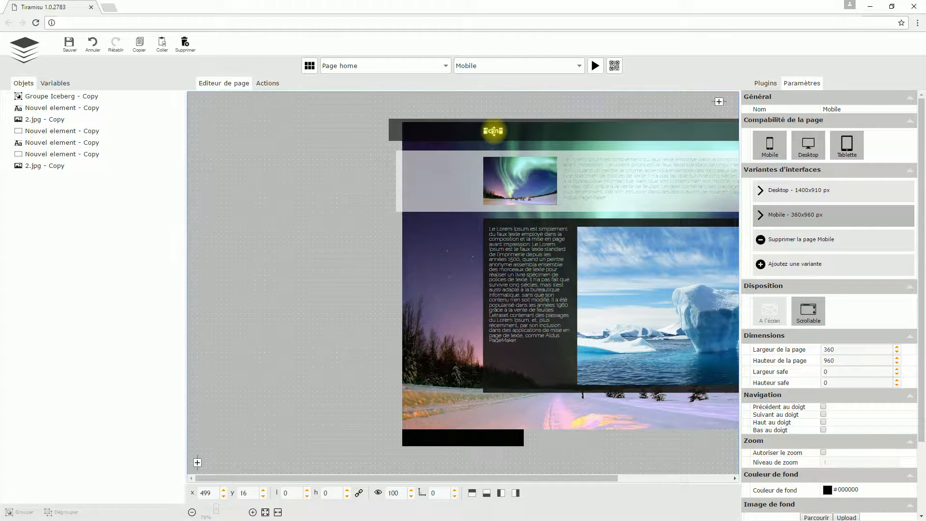
Step: Move the Home text to about x 13 in the menu bar and the Iceberg group off the page's left side
drag(497, 129, 421, 129)
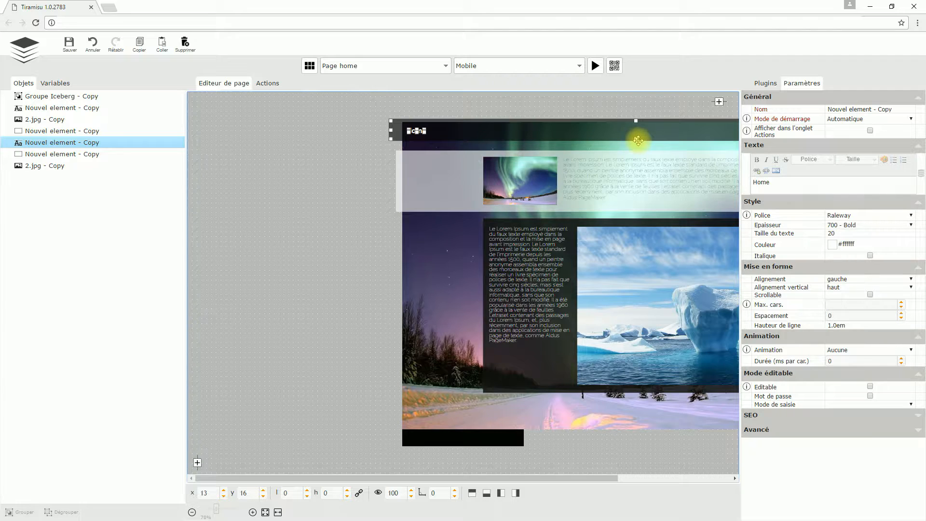
click(572, 145)
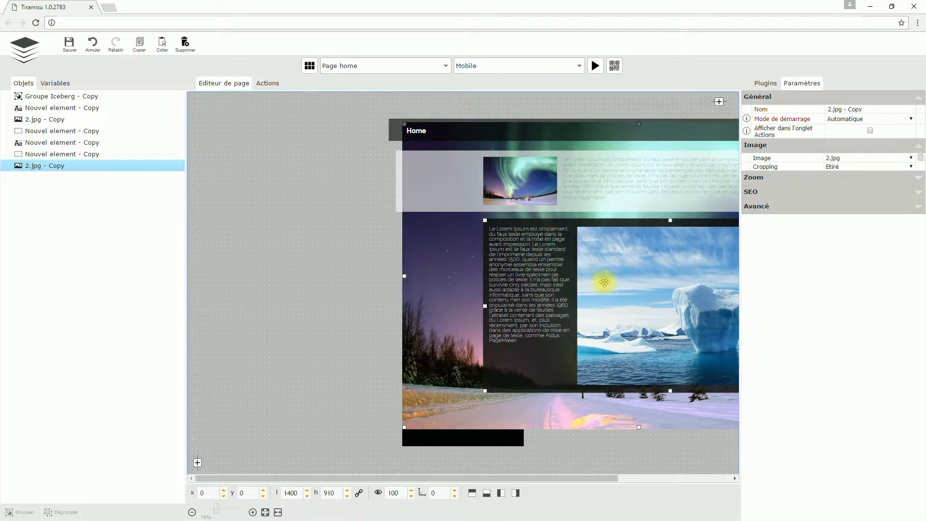
drag(637, 281, 195, 302)
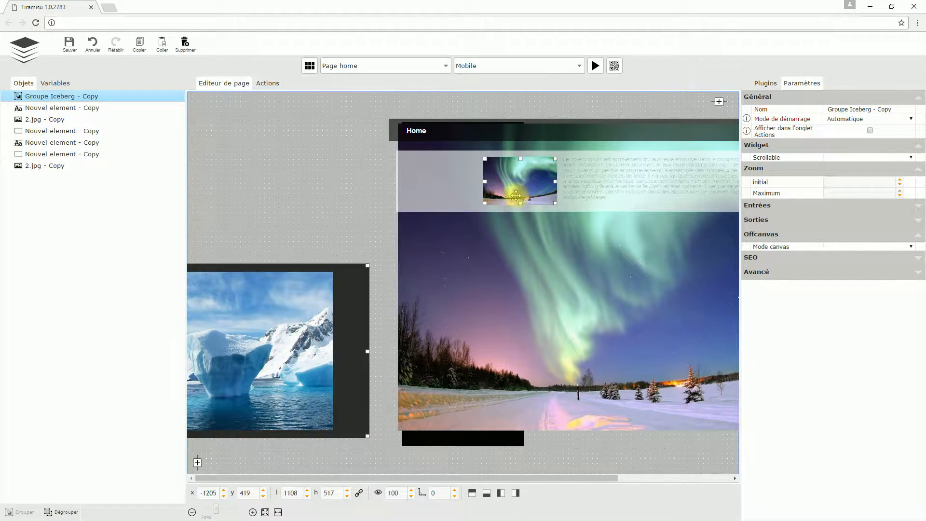
Step: Group the small aurora image, its text and the translucent rectangle, and move the group off the page to about x -1637, y 137
click(518, 192)
ctrl+click(589, 183)
ctrl+click(451, 186)
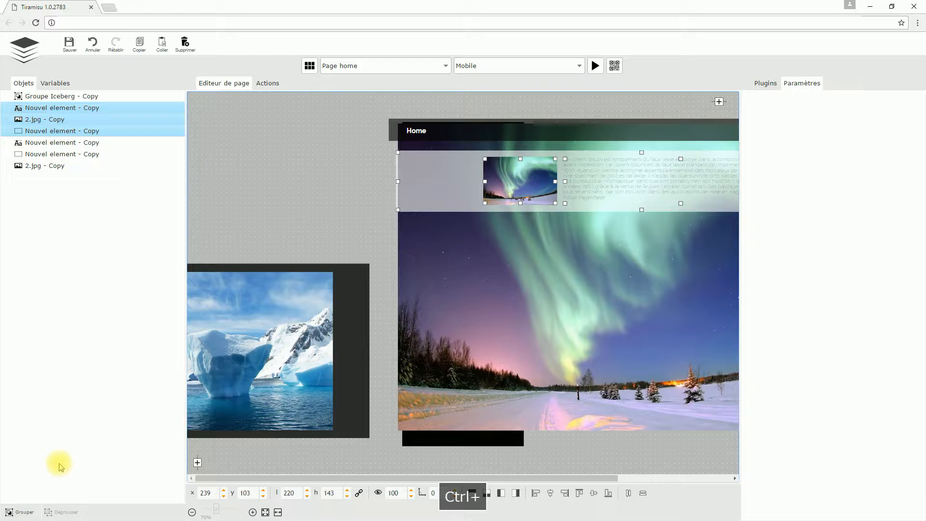
click(27, 512)
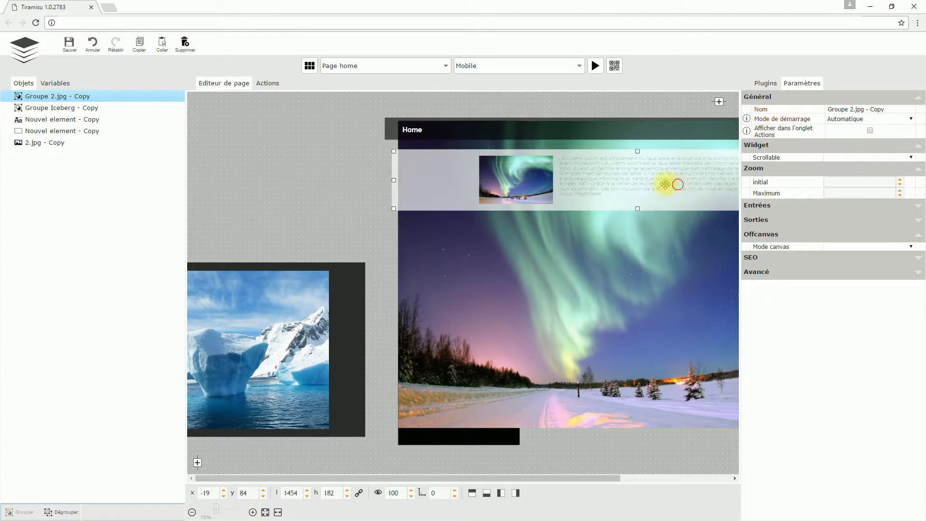
drag(665, 183, 275, 192)
drag(415, 196, 264, 203)
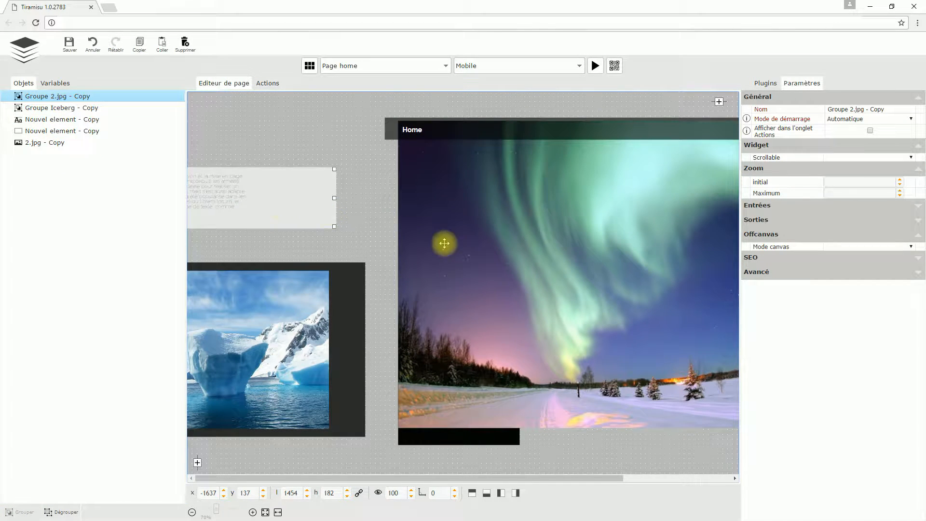
Step: Resize the background image 2.jpg to about 361 by 960 so that it fits the Mobile page
click(537, 246)
drag(611, 482, 720, 479)
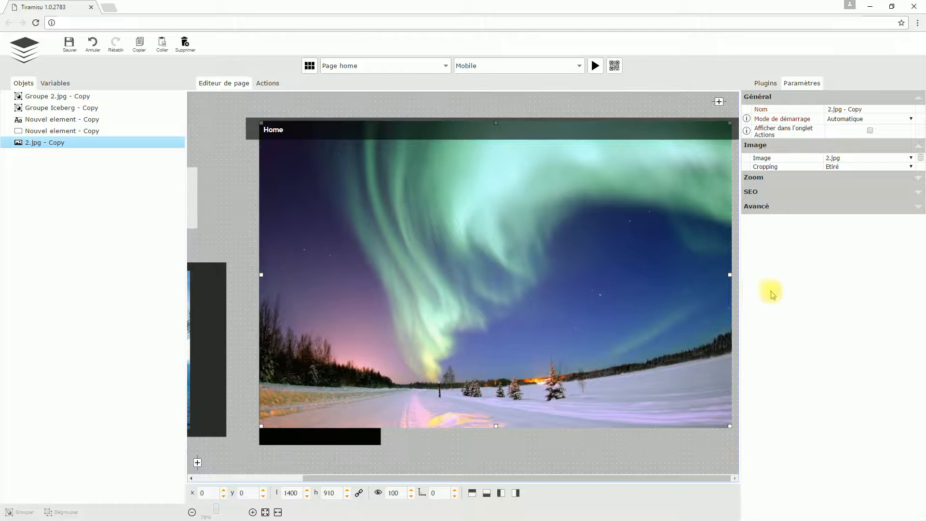
drag(731, 275, 380, 283)
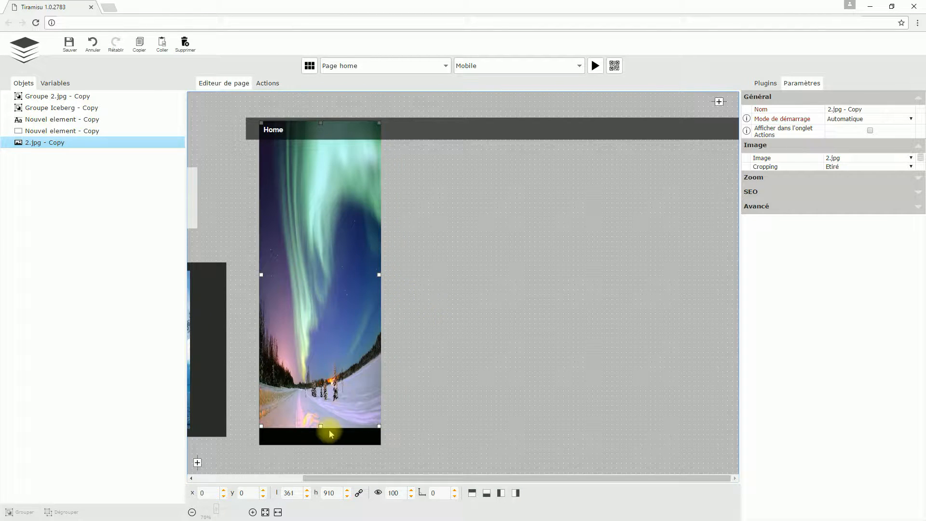
drag(321, 426, 318, 444)
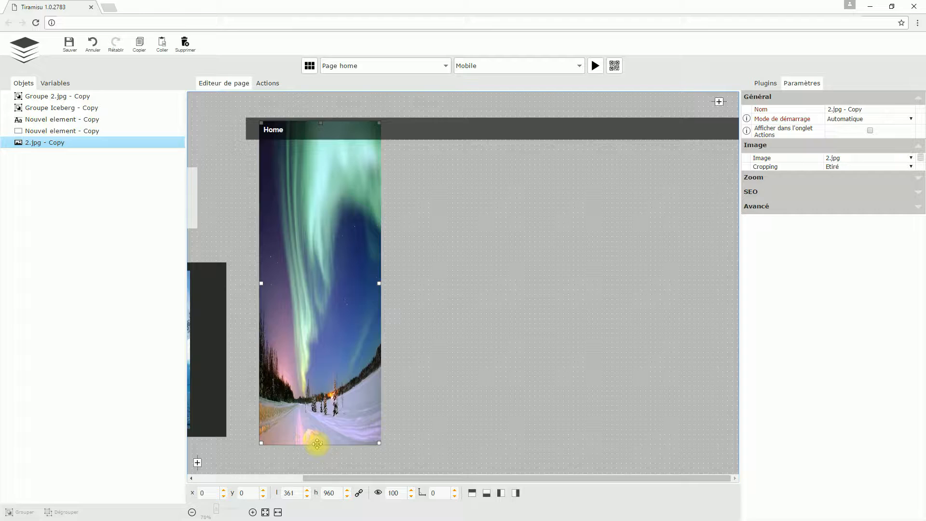
click(479, 392)
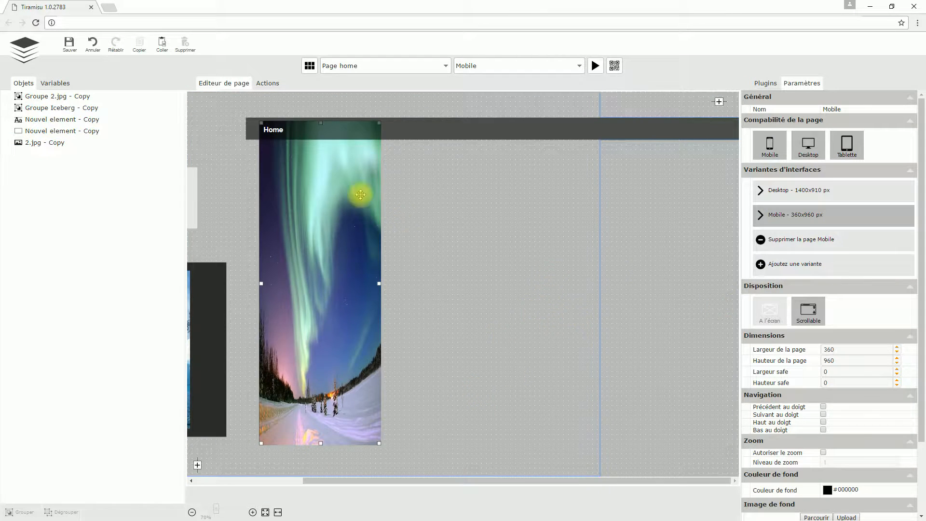
Step: Set the Mobile page's height to 1200
drag(834, 361, 806, 365)
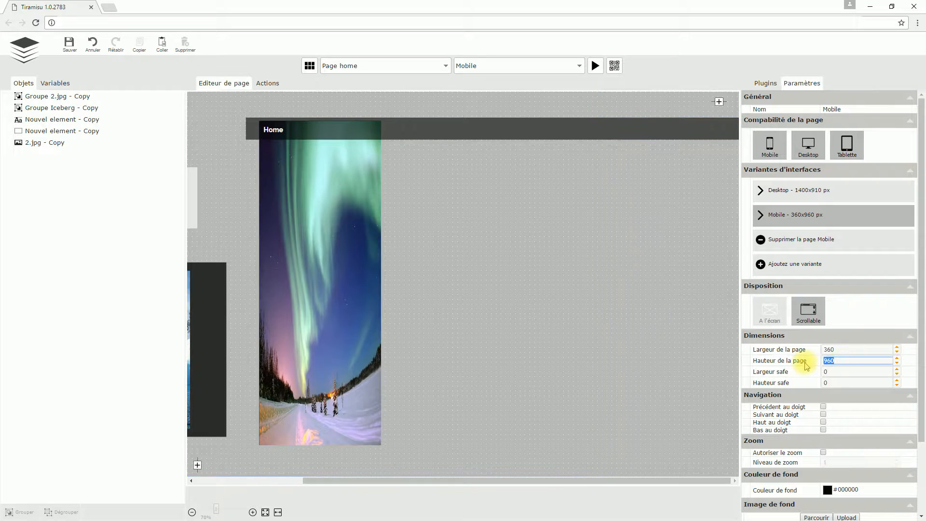
text(1200)
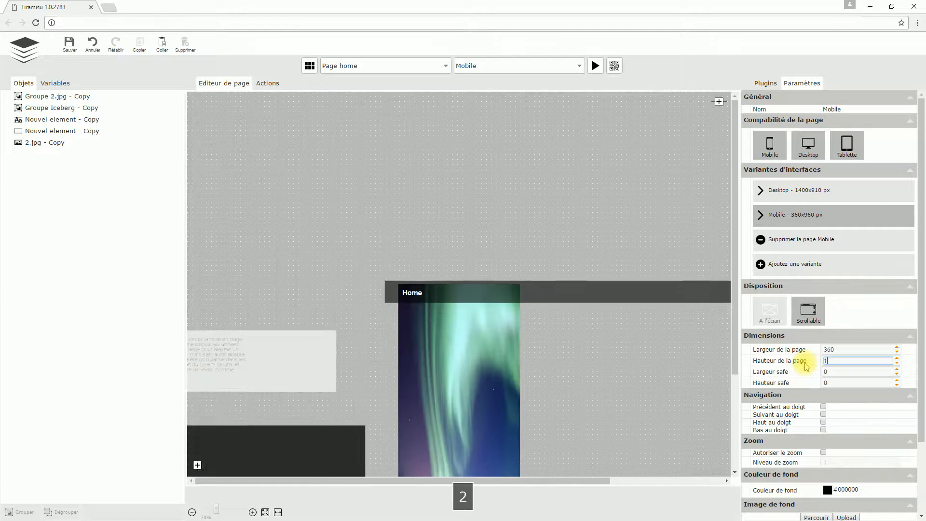
click(658, 237)
Step: Stretch the background image down to the lower edge of the page, to a height of about 1200
scroll(661, 253, up, 1)
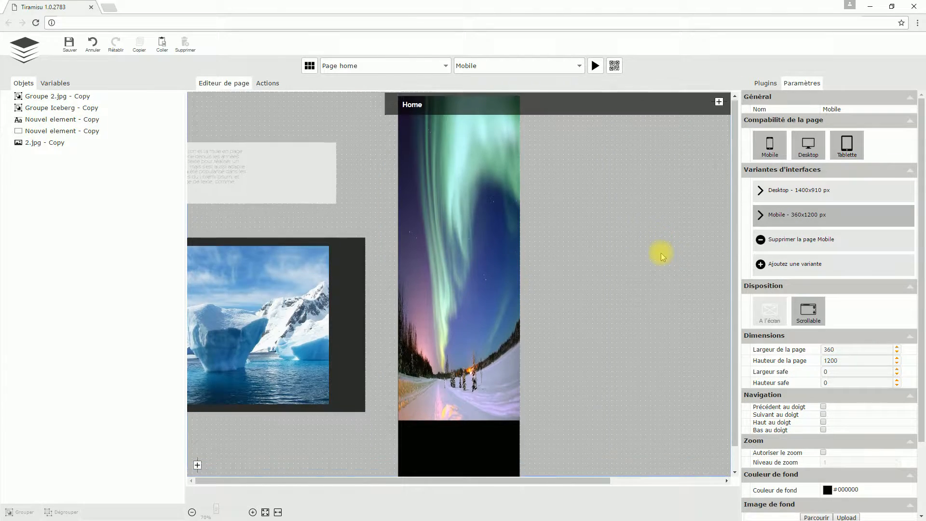
click(494, 271)
scroll(639, 320, down, 1)
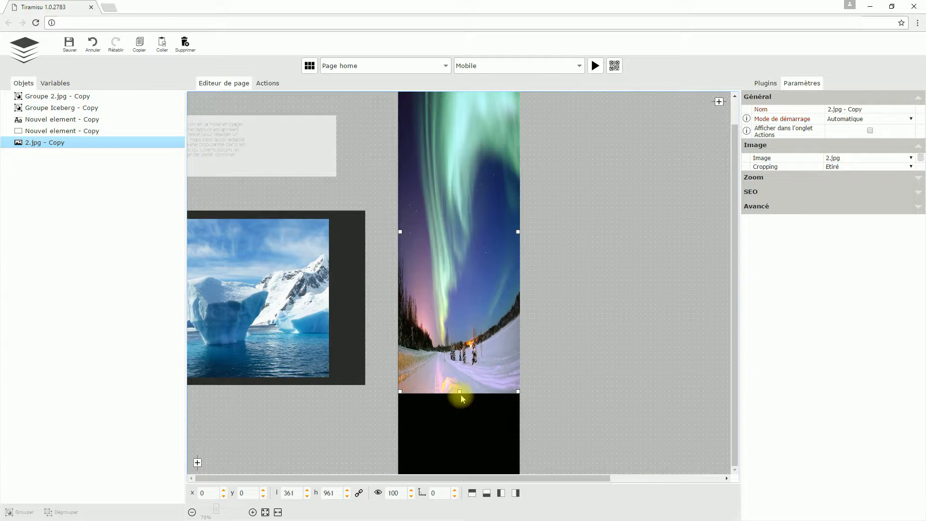
drag(460, 391, 460, 463)
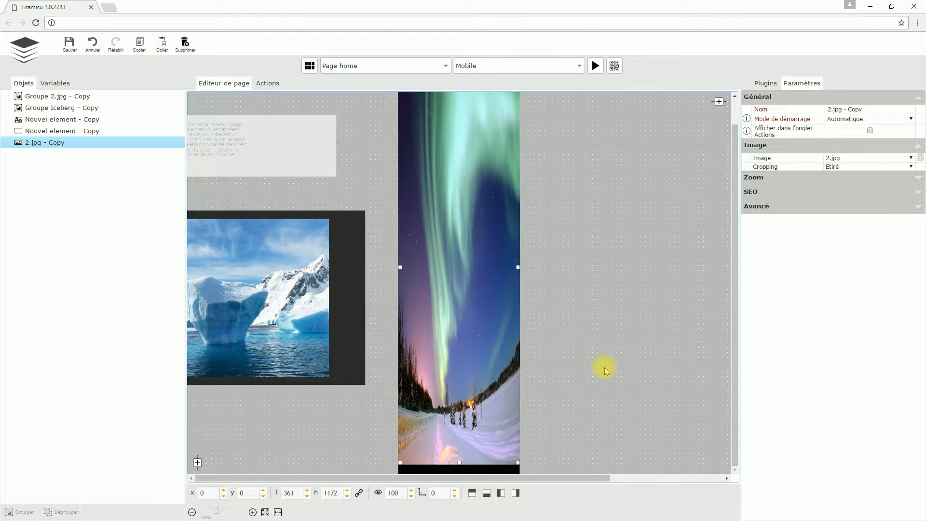
scroll(612, 350, down, 1)
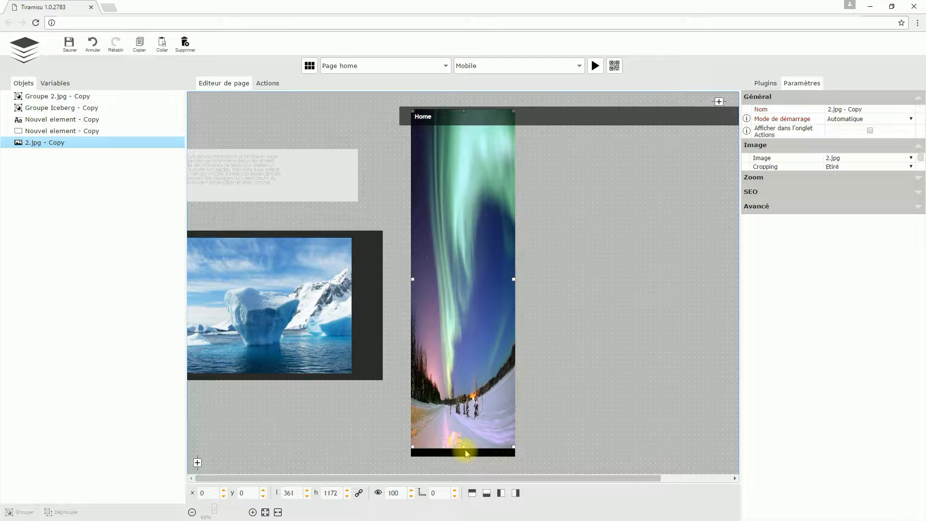
drag(463, 448, 461, 455)
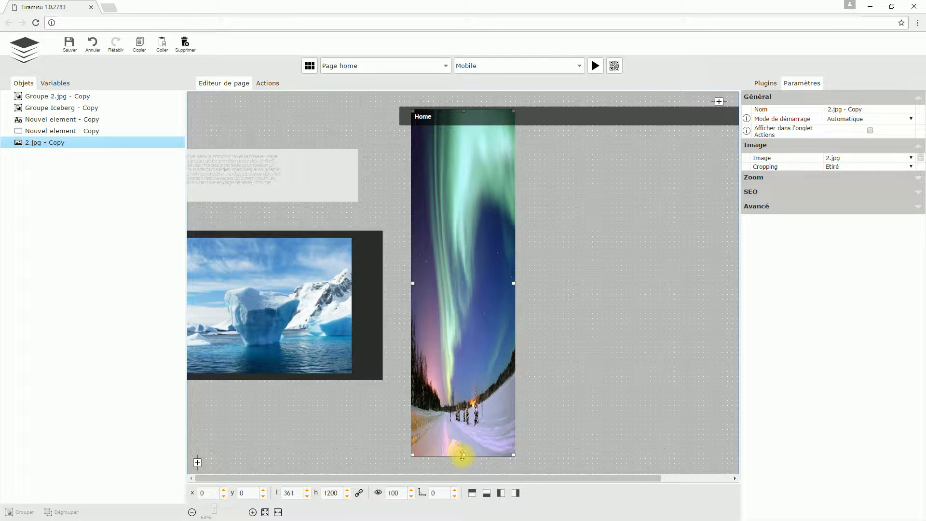
click(576, 325)
Step: Set the background image's cropping to Croppé
click(484, 266)
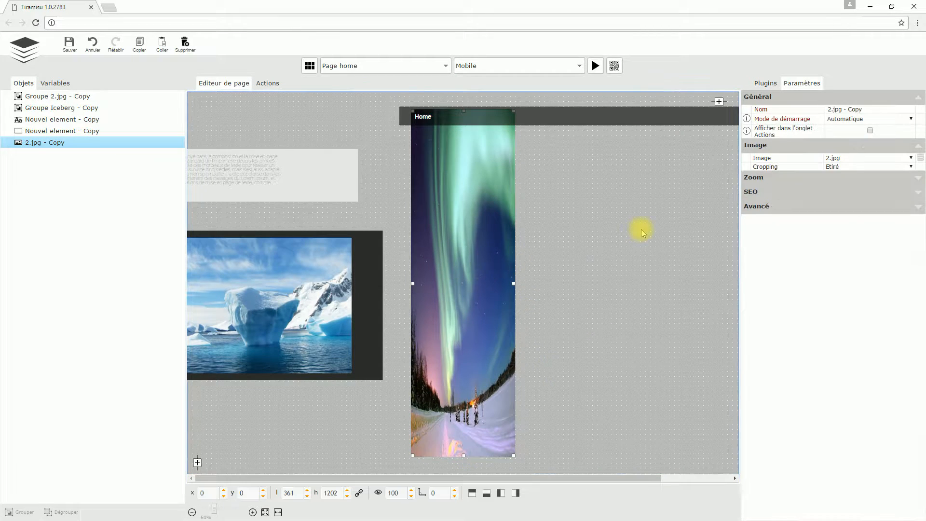
click(854, 166)
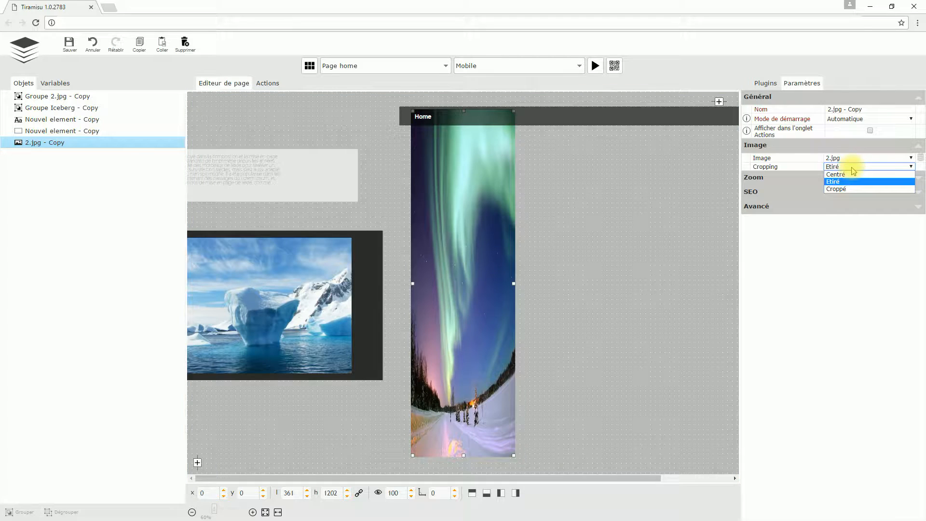
click(845, 189)
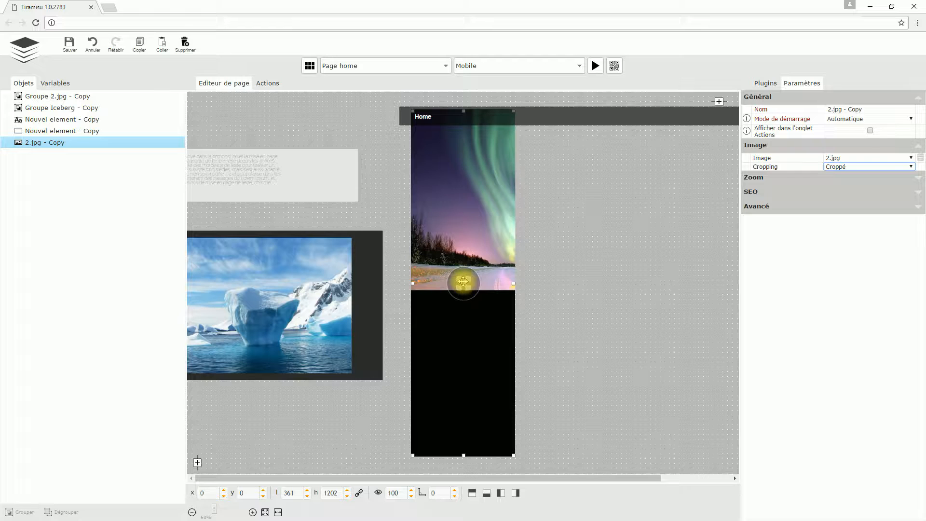
Step: Enlarge and reposition the background picture inside its crop frame until it covers the whole Mobile page
mouse_move(463, 281)
mouse_down()
mouse_move(425, 399)
mouse_move(298, 368)
mouse_move(418, 289)
mouse_move(463, 306)
mouse_move(462, 281)
mouse_up()
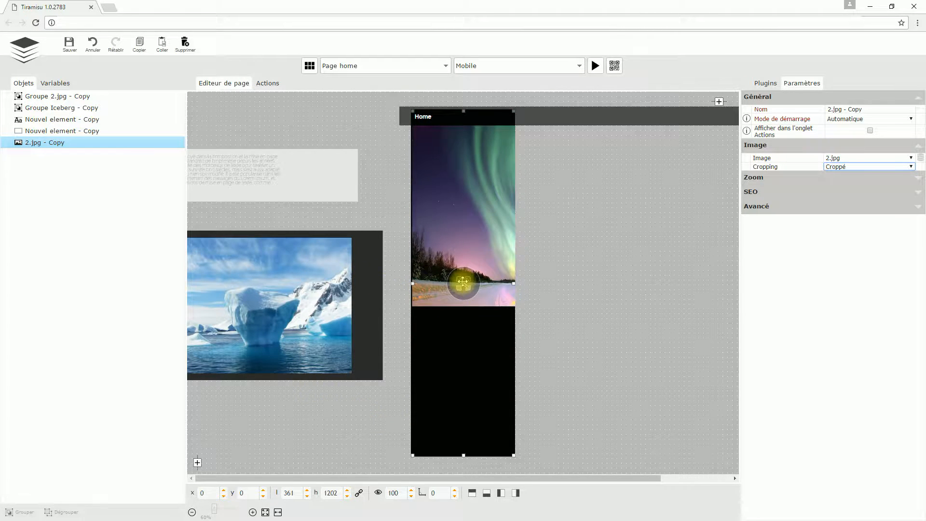
scroll(465, 281, up, 5)
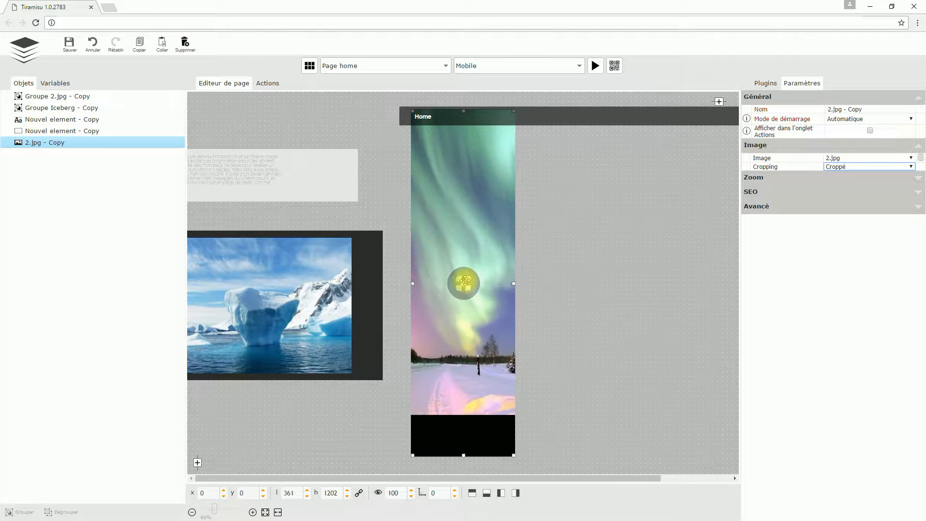
scroll(464, 281, up, 1)
drag(464, 282, 471, 252)
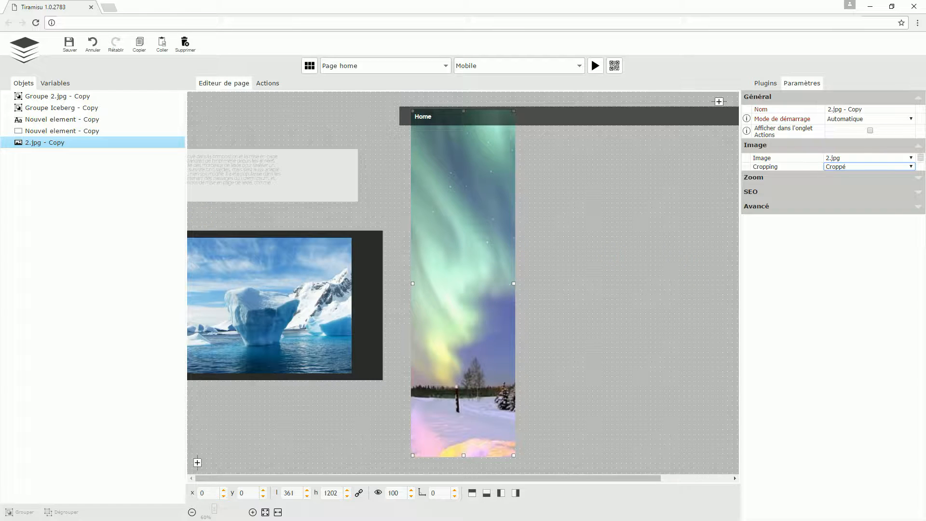
click(554, 335)
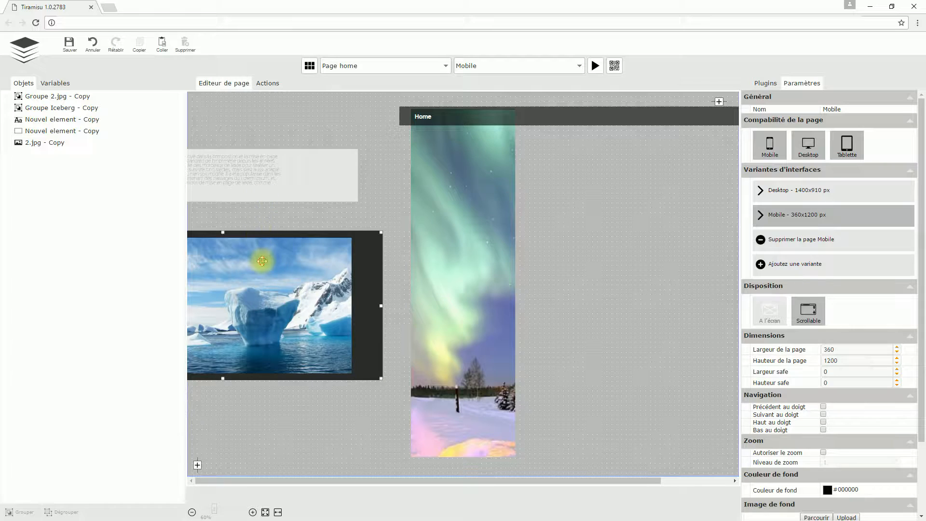
Step: Move the iceberg group lower, place the aurora group across the Mobile page below the Home bar, and ungroup it
drag(261, 261, 268, 345)
click(290, 182)
drag(289, 183, 625, 186)
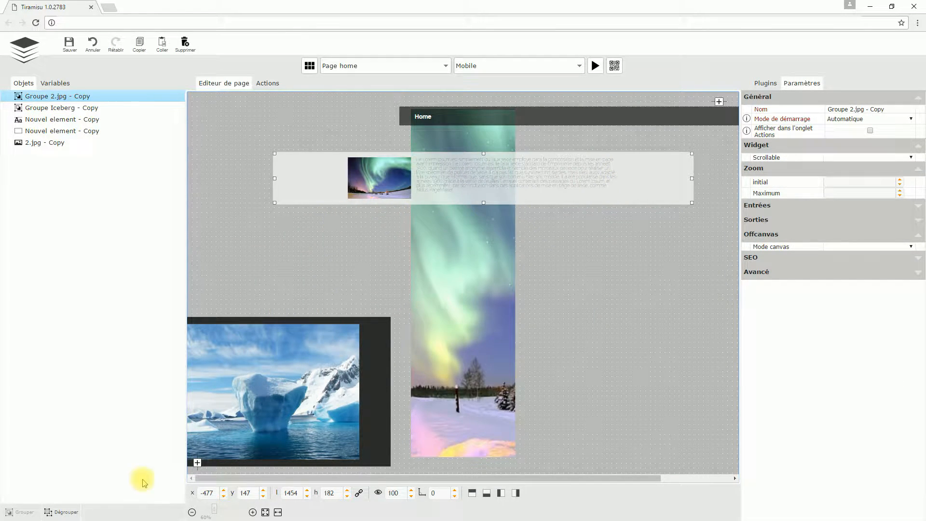
click(61, 511)
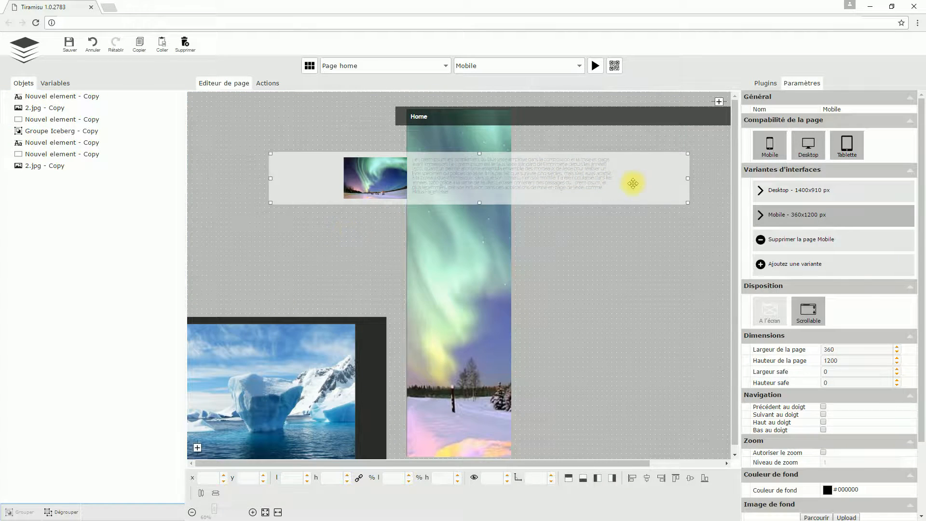
Step: Resize the white background rectangle to about 428 by 535 and place it over the page just below the Home bar
click(633, 183)
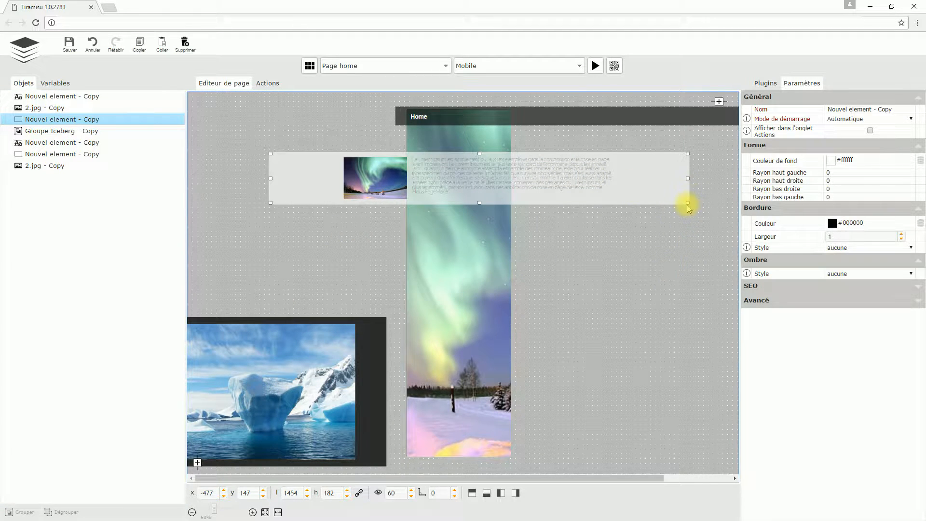
drag(688, 204, 565, 306)
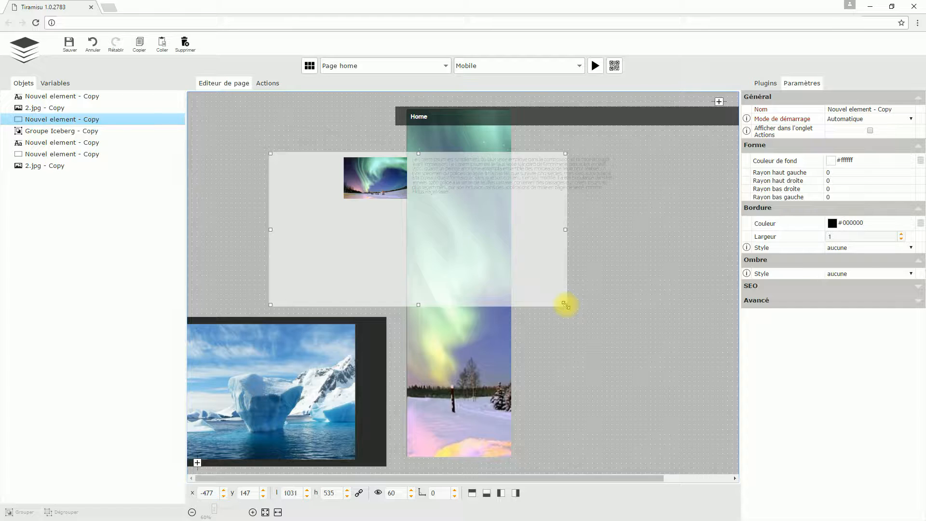
drag(479, 273, 494, 241)
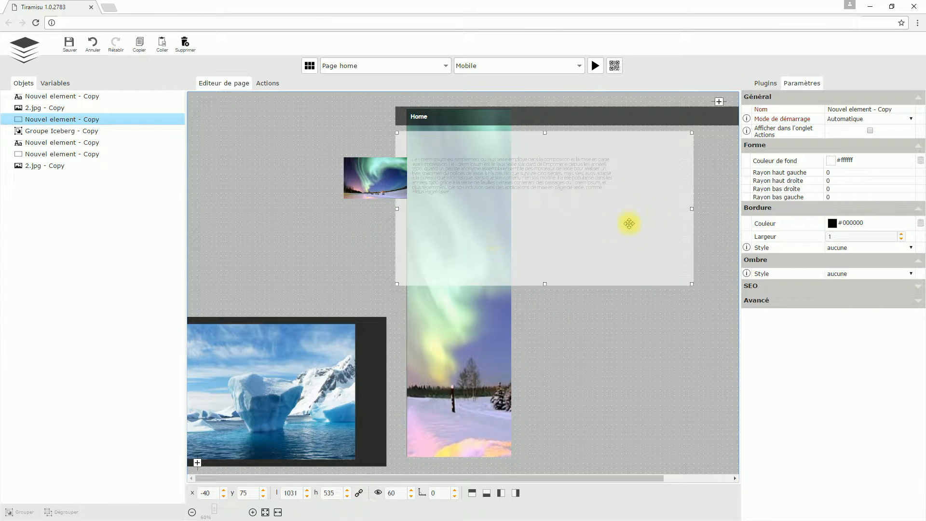
drag(691, 212, 517, 208)
Step: Move the text block lower and place the small aurora image in the white rectangle's upper left corner, at about x 11, y 88
drag(558, 173, 576, 241)
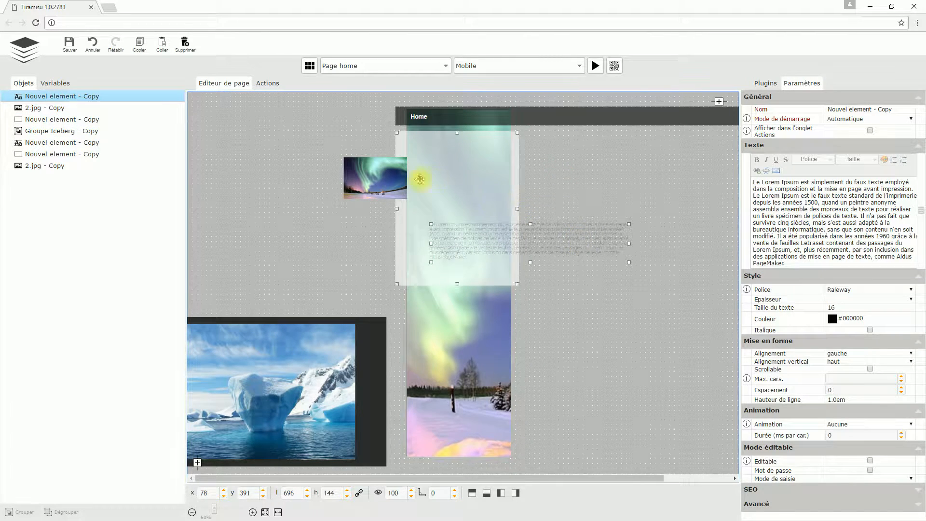
click(374, 180)
drag(397, 181, 440, 158)
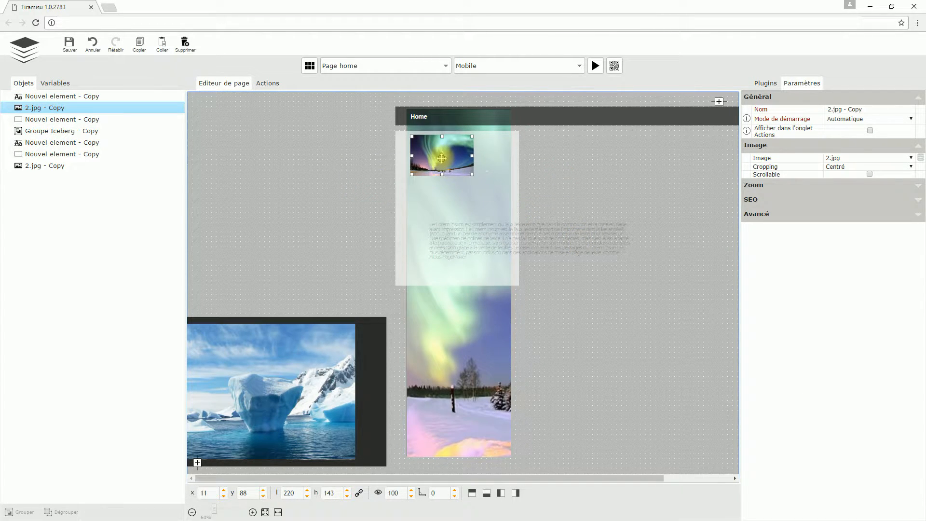
Step: Place the text block under the aurora image, set its height to 0, and narrow it to a width of about 321
click(522, 227)
drag(508, 234, 490, 192)
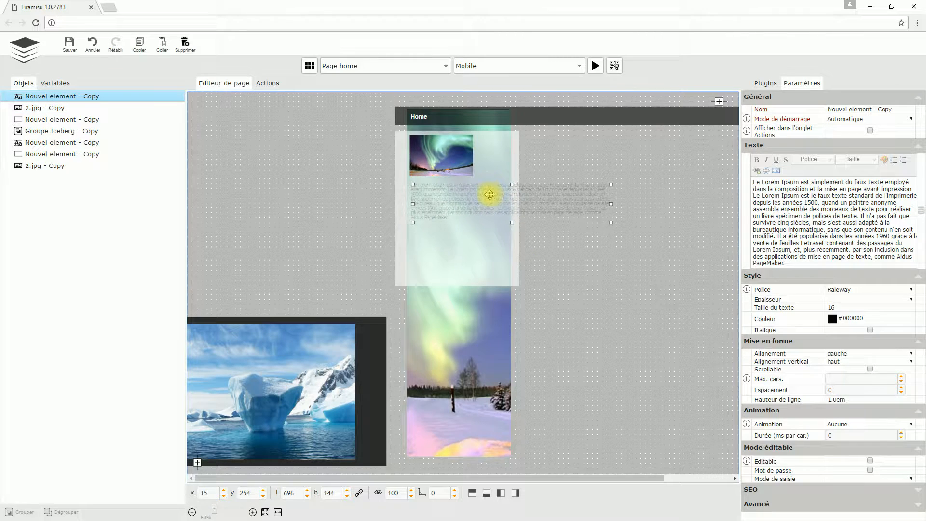
double_click(331, 493)
text(0)
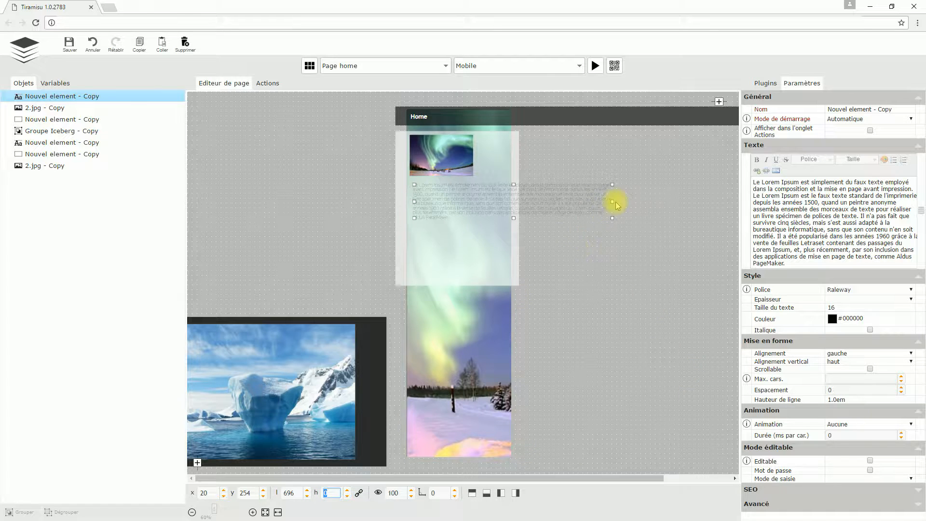
drag(612, 200, 493, 206)
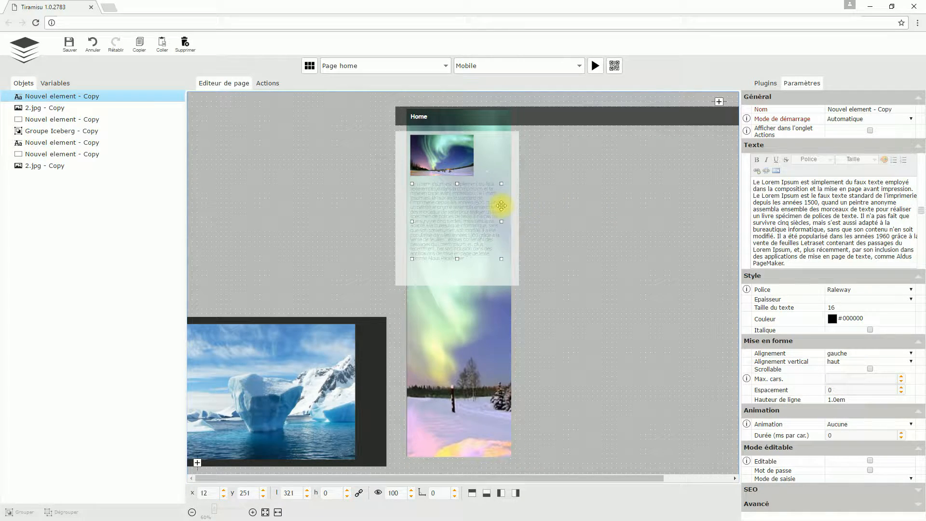
Step: Shorten the white background rectangle to a height of about 463 so it ends just below the text
click(480, 289)
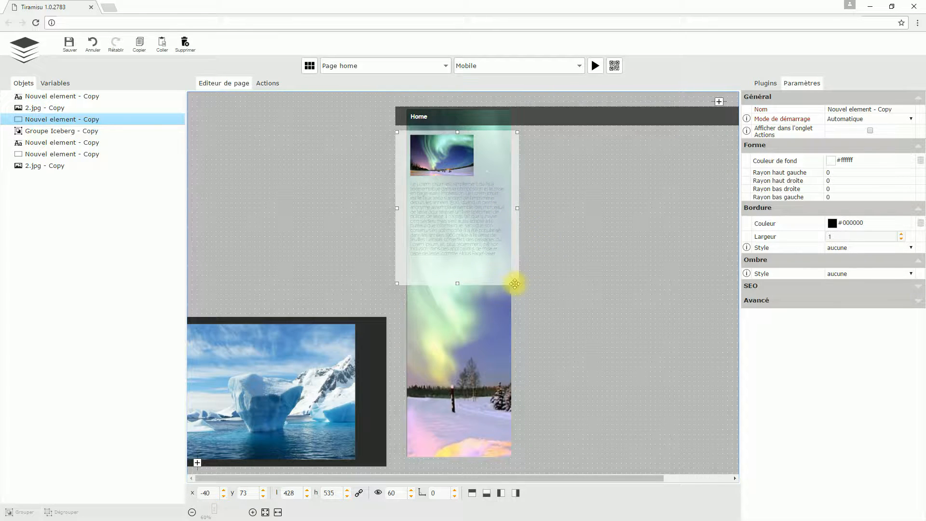
drag(516, 284, 516, 263)
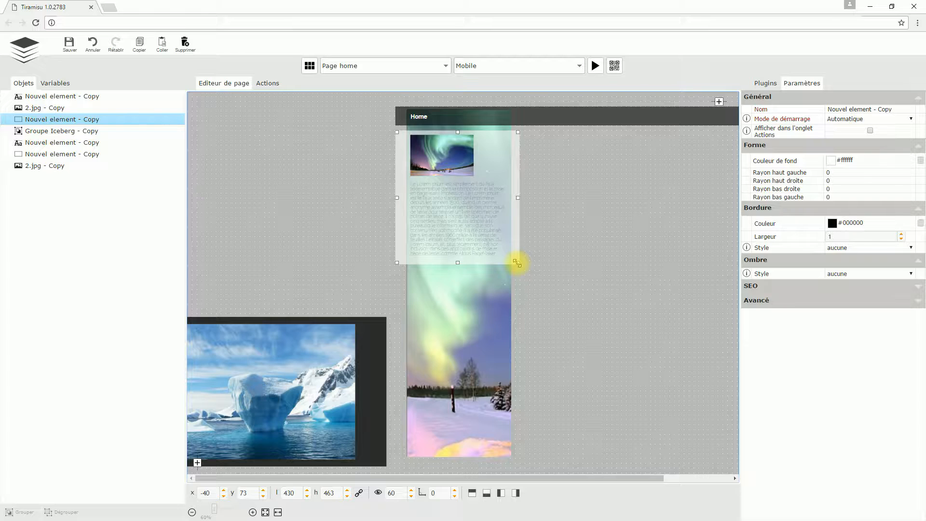
Step: Select the aurora image, its text and the white rectangle together and regroup them
click(458, 166)
ctrl+click(458, 204)
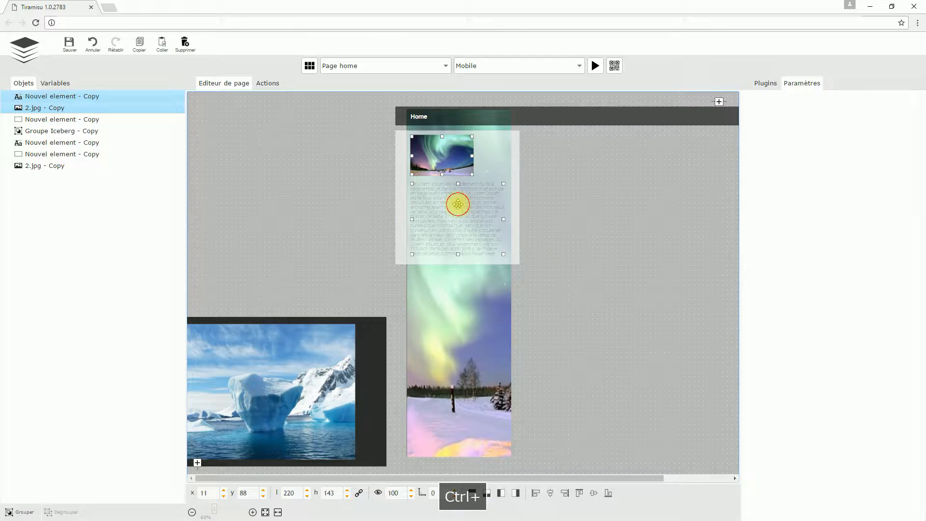
click(546, 217)
click(436, 165)
ctrl+click(461, 197)
click(315, 355)
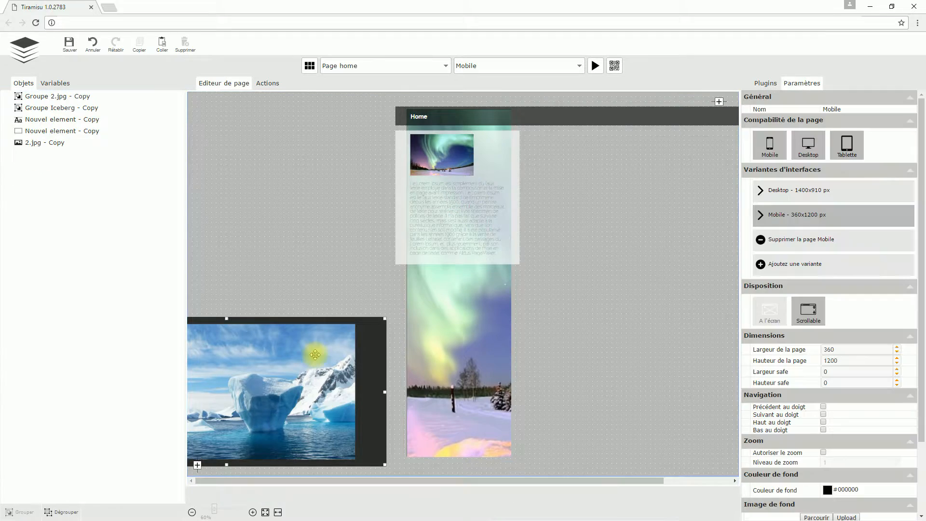
Step: Move the iceberg group onto the Mobile page below the aurora panel and ungroup it
drag(311, 356, 635, 313)
click(67, 511)
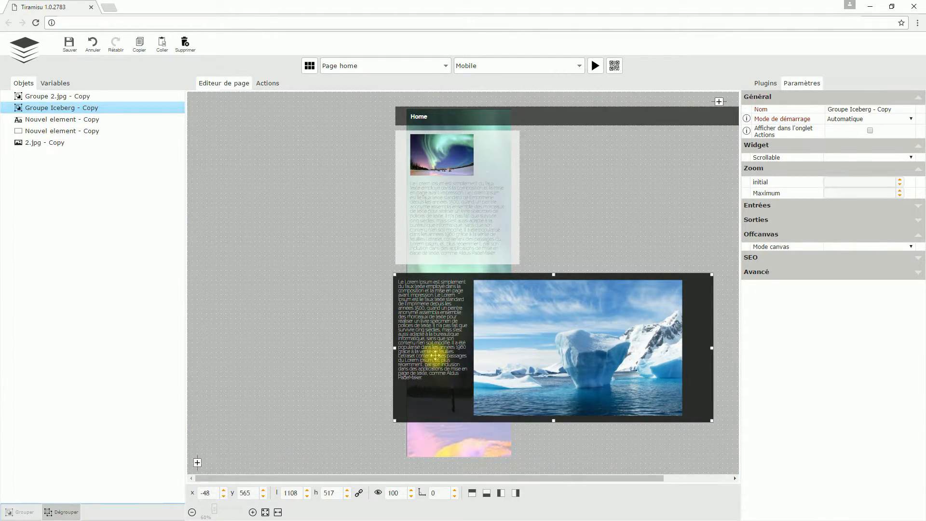
click(571, 340)
click(621, 254)
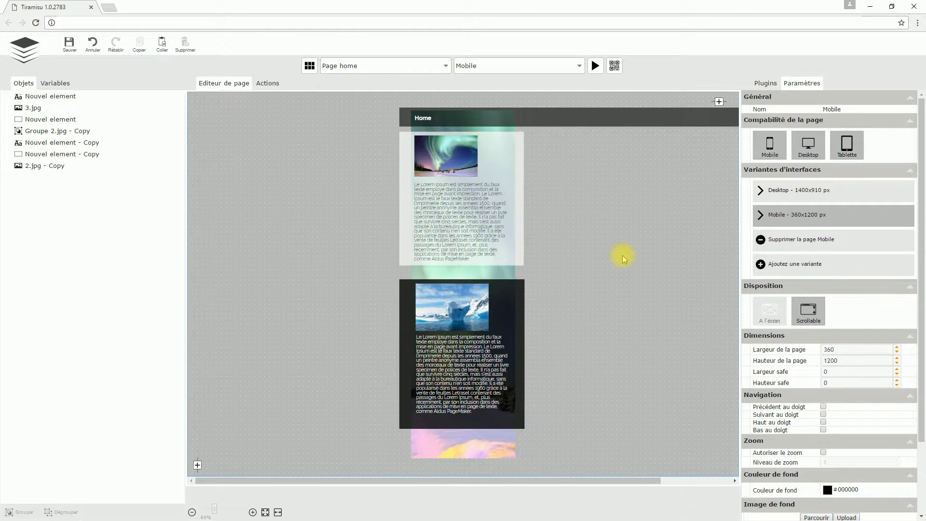
Step: Save the project with the adapted Mobile page
click(422, 124)
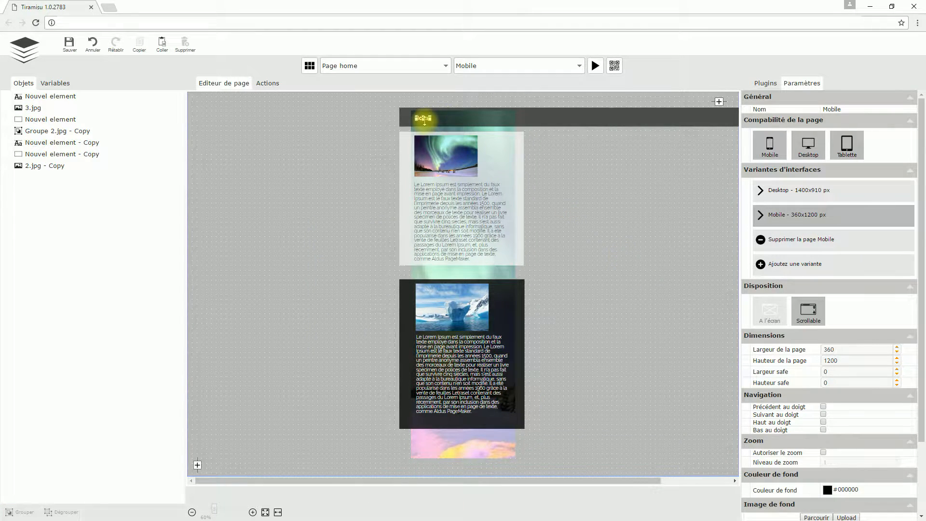
click(560, 173)
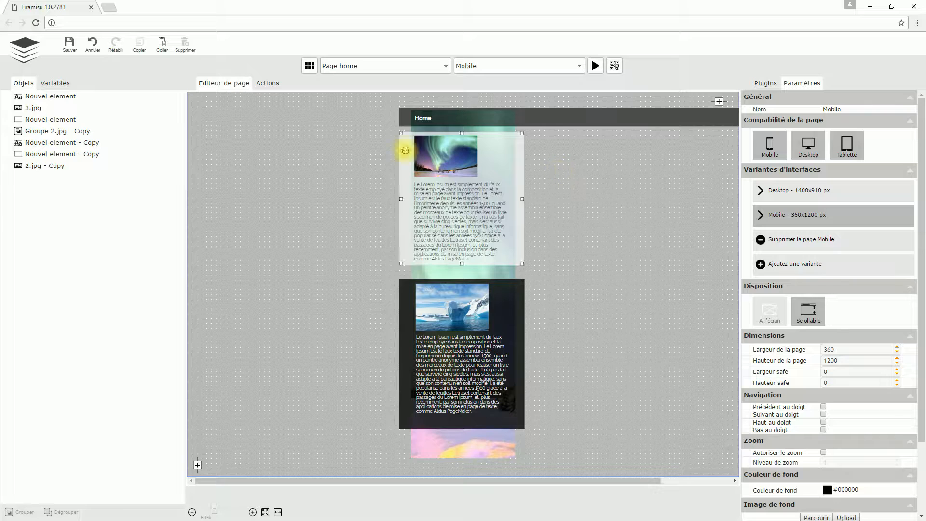
click(69, 44)
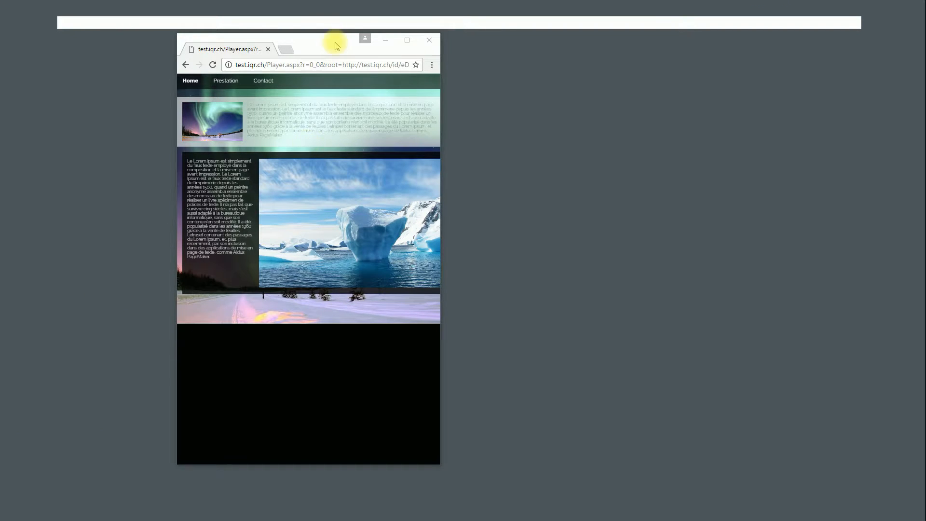
Step: Reload the published home page in the narrow browser window and examine the Mobile layout along its full length
drag(332, 41, 353, 56)
click(235, 80)
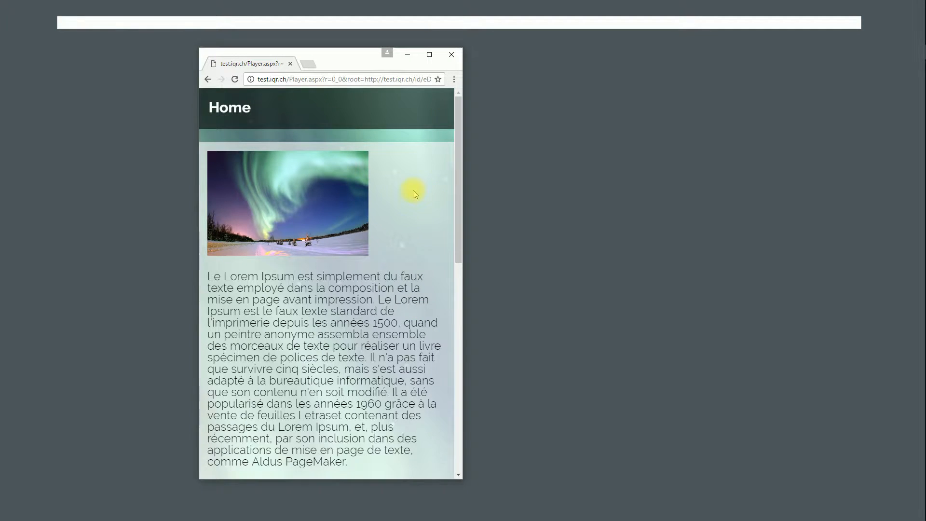
scroll(413, 190, down, 3)
scroll(413, 190, down, 7)
scroll(414, 190, up, 8)
scroll(414, 190, up, 3)
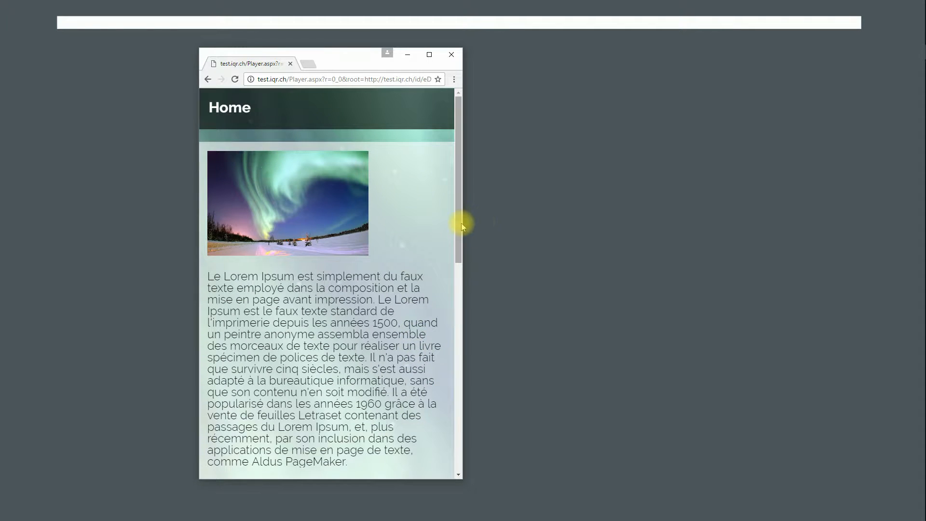
Step: Widen and narrow the browser window to check how the page switches between the Desktop and Mobile layouts
drag(464, 223, 763, 260)
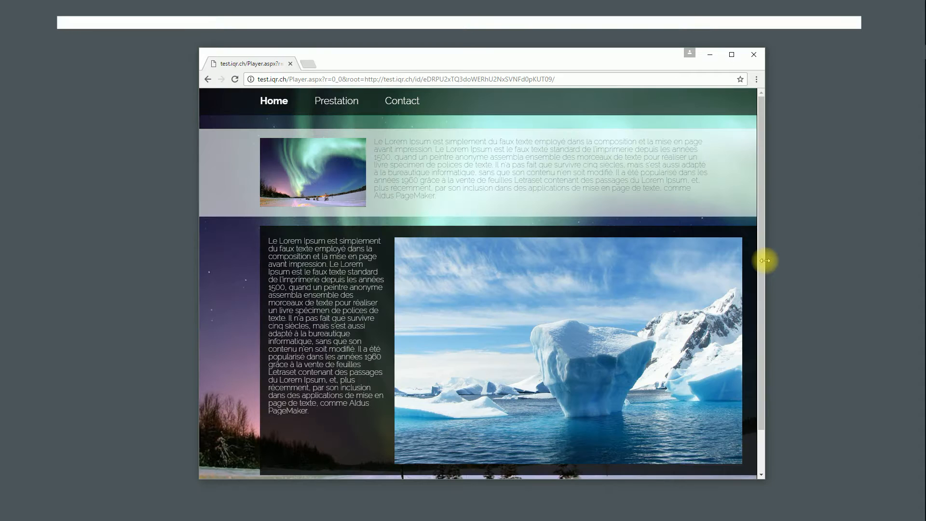
scroll(494, 253, down, 2)
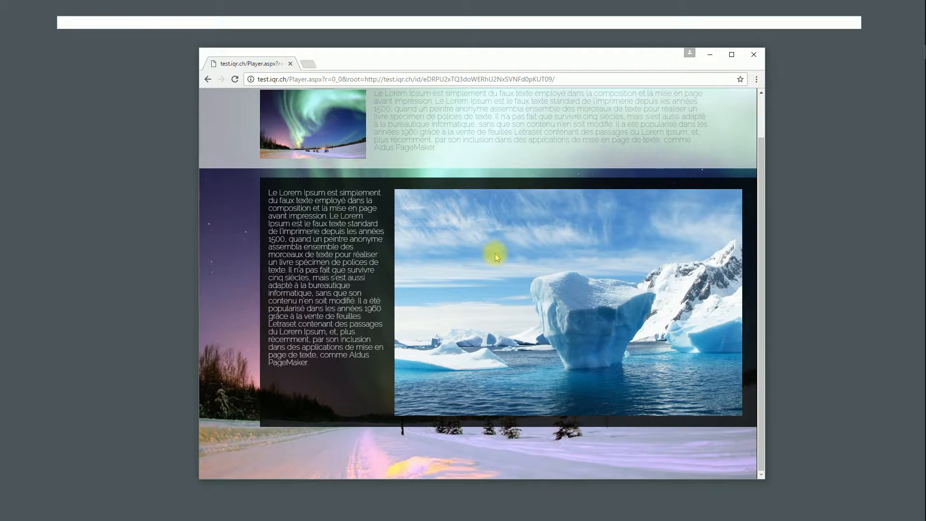
scroll(495, 254, up, 2)
drag(764, 212, 412, 215)
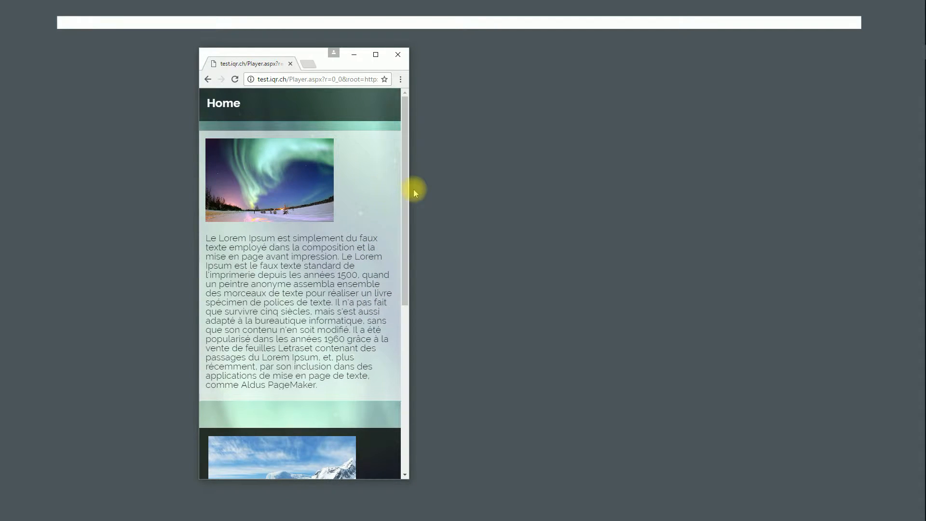
drag(409, 191, 464, 219)
scroll(450, 248, down, 3)
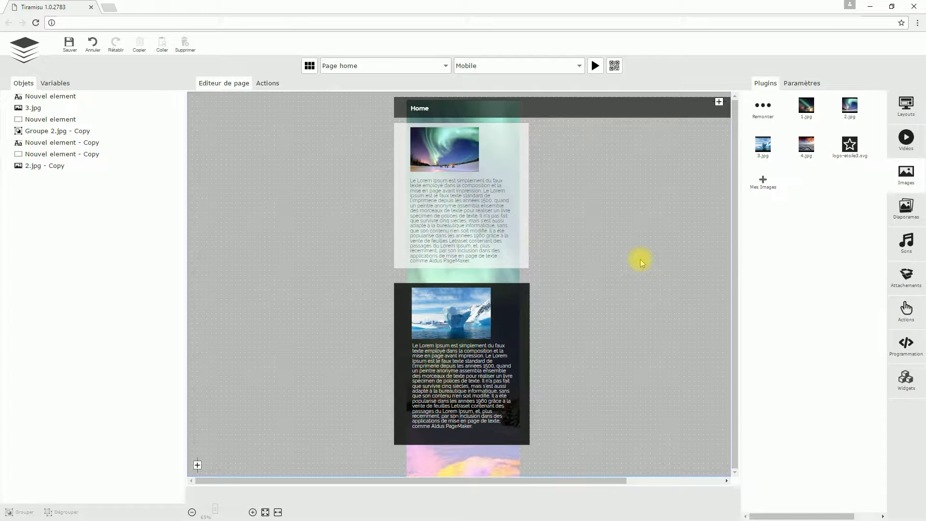
Step: Import burgermenu.png from the DEMO folder into the project's images and save the import
click(756, 189)
click(520, 212)
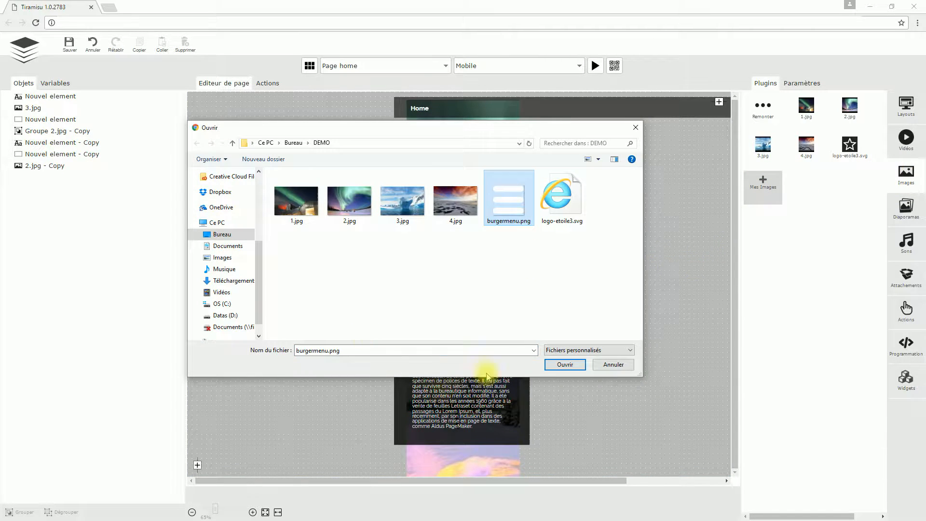
click(565, 364)
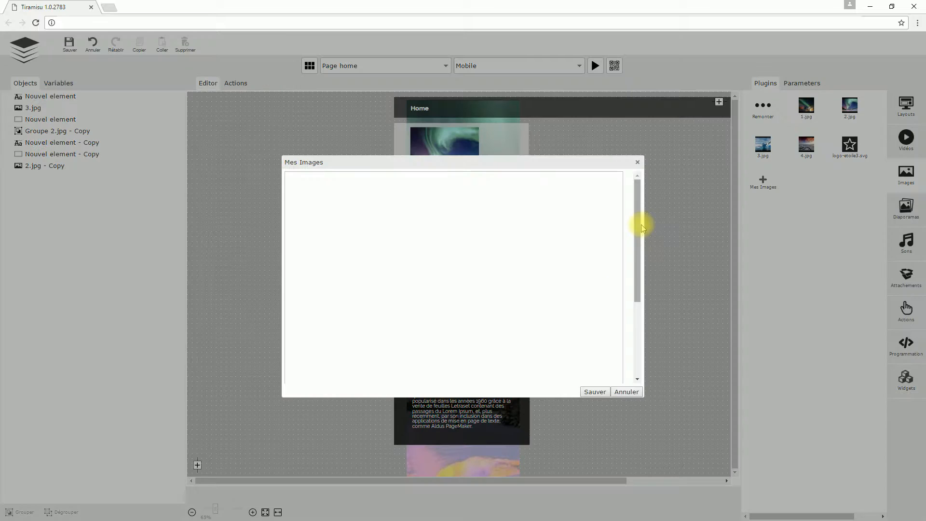
click(593, 393)
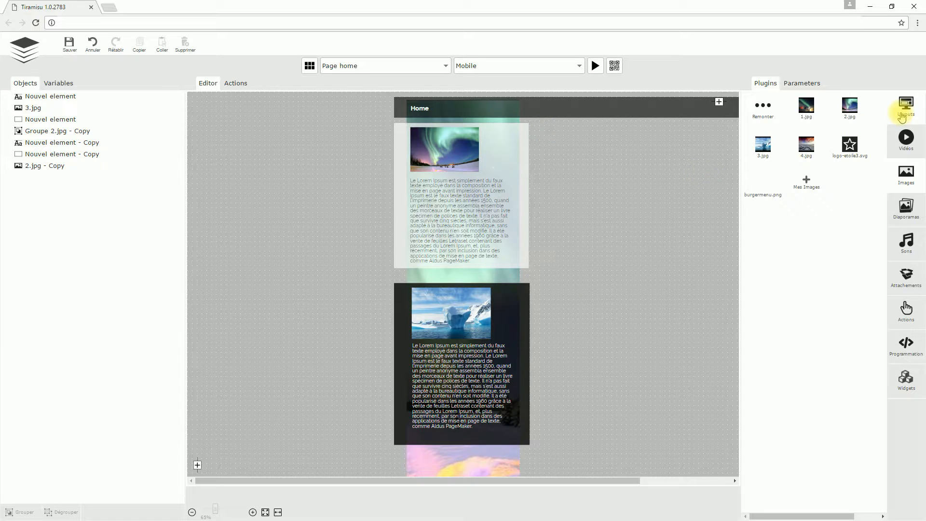
Step: Add a Bouton action element outside the Mobile page beside the aurora panel, at about x 512, y 135
click(901, 117)
click(904, 307)
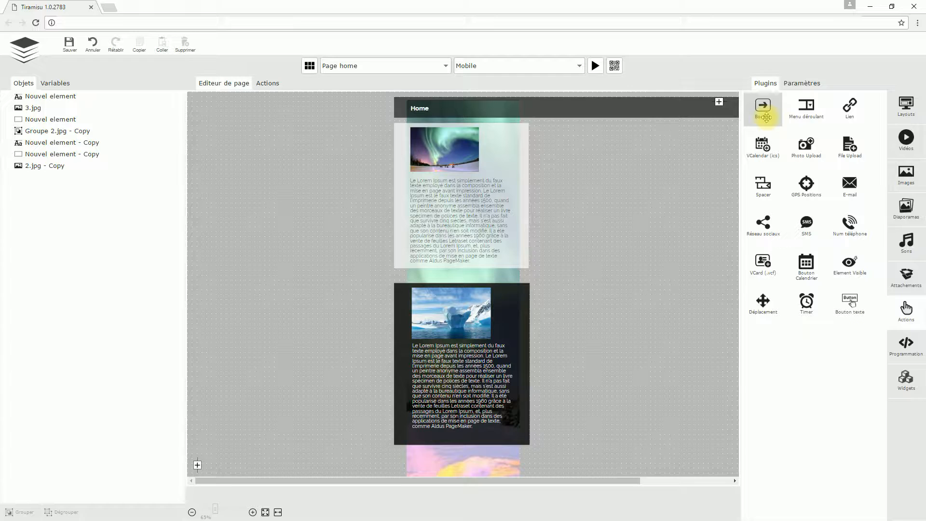
drag(763, 108, 567, 164)
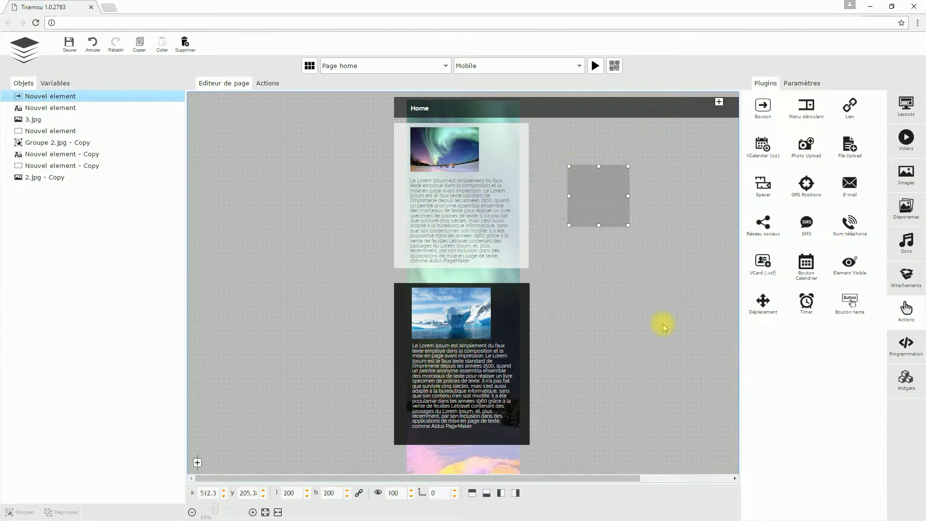
drag(603, 198, 602, 175)
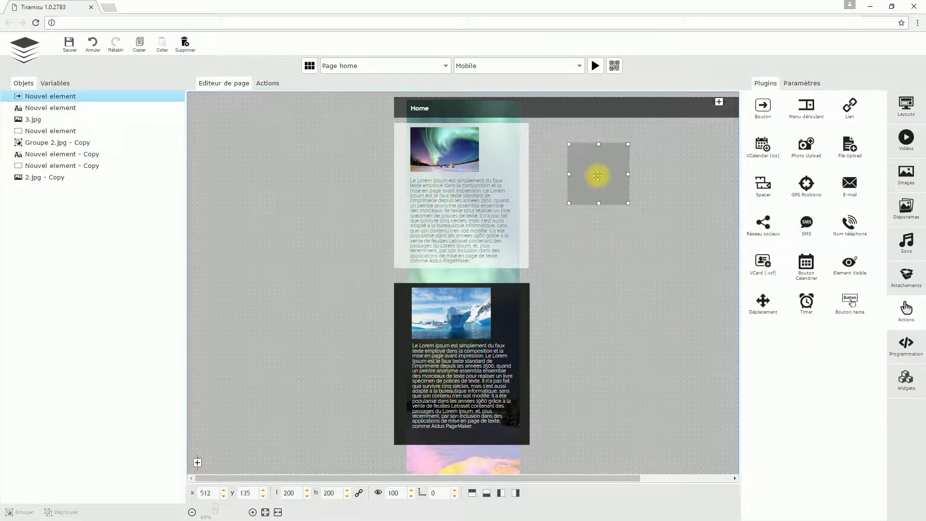
Step: Set both the new button's normal image and its hover image to burgermenu.png
click(803, 83)
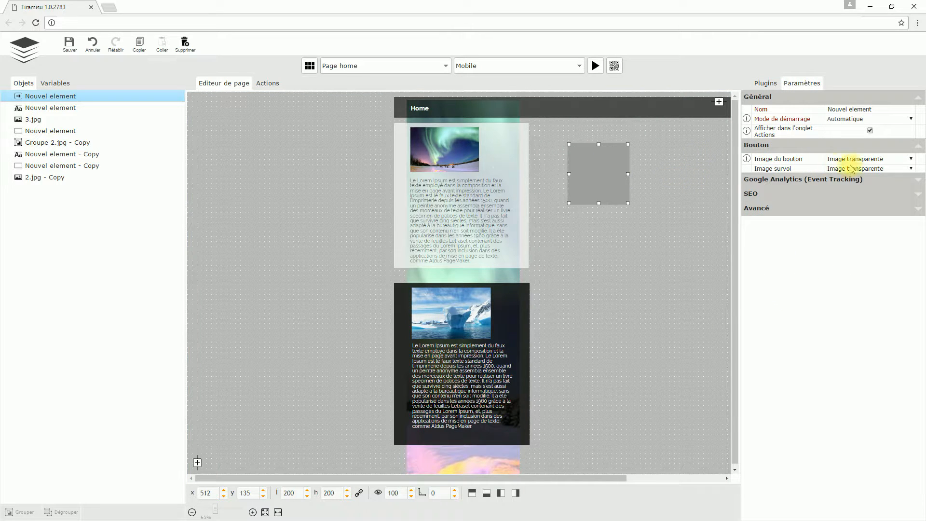
click(872, 158)
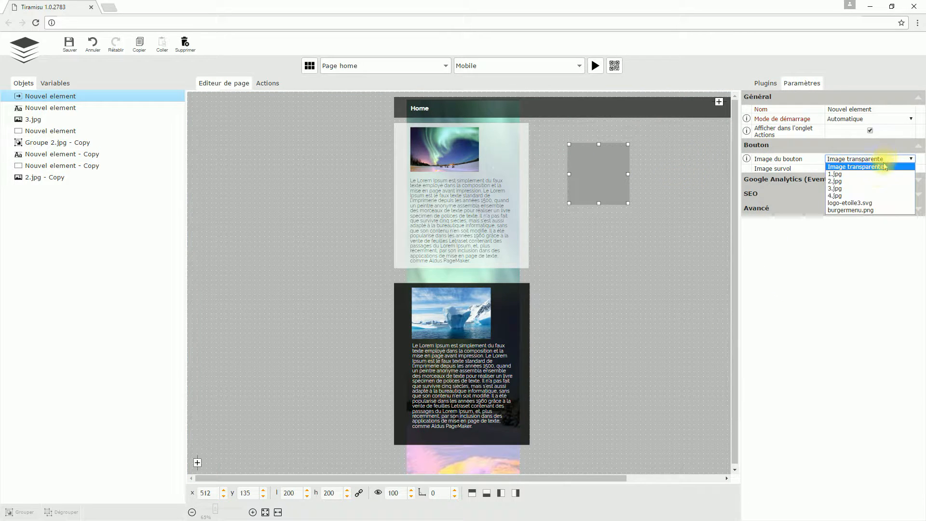
click(863, 210)
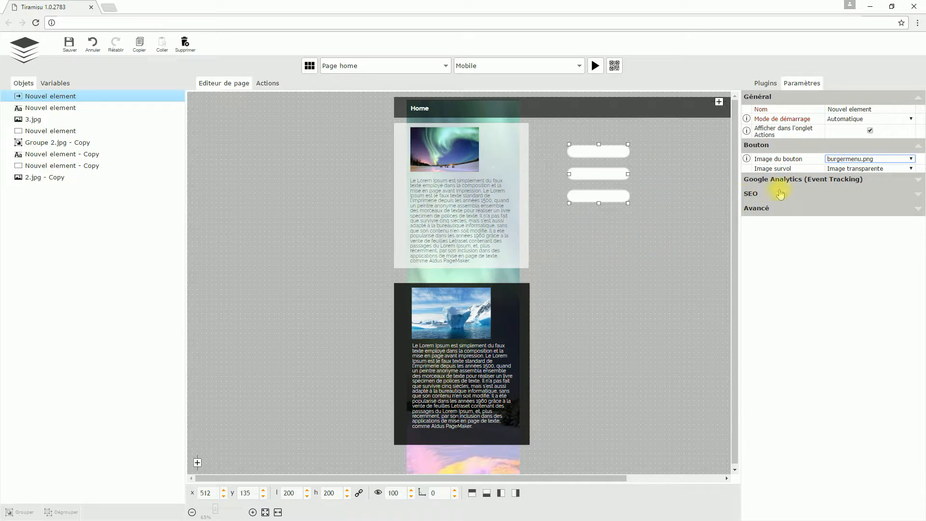
click(838, 169)
click(849, 220)
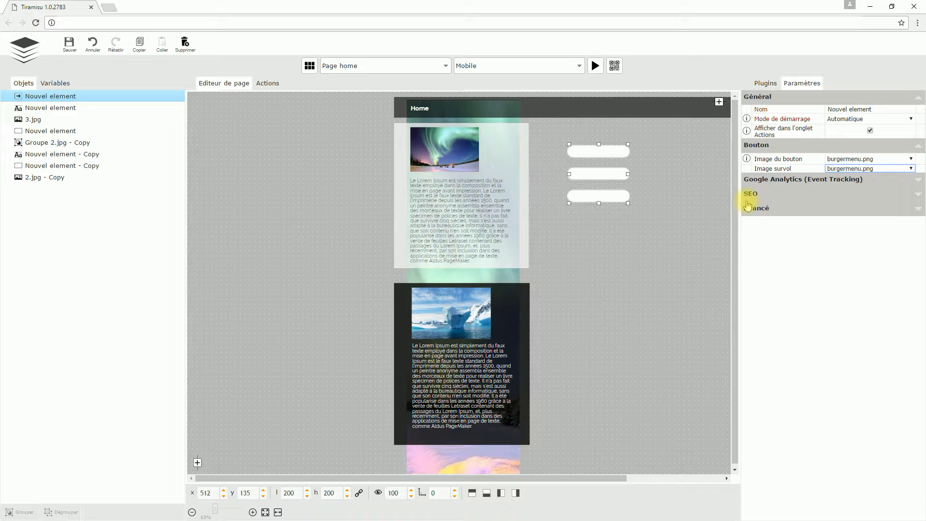
Step: Lock the burger menu button's proportions and set its size to 32 by 32
click(606, 169)
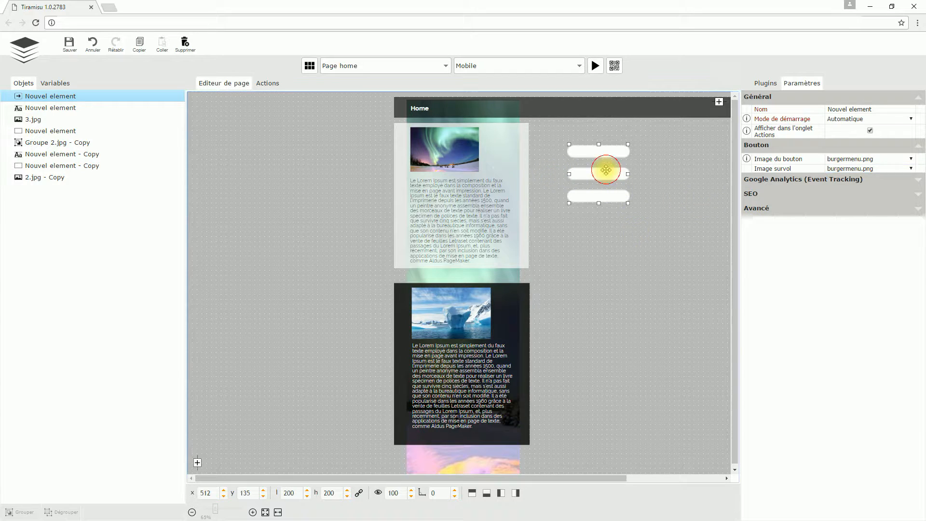
click(359, 495)
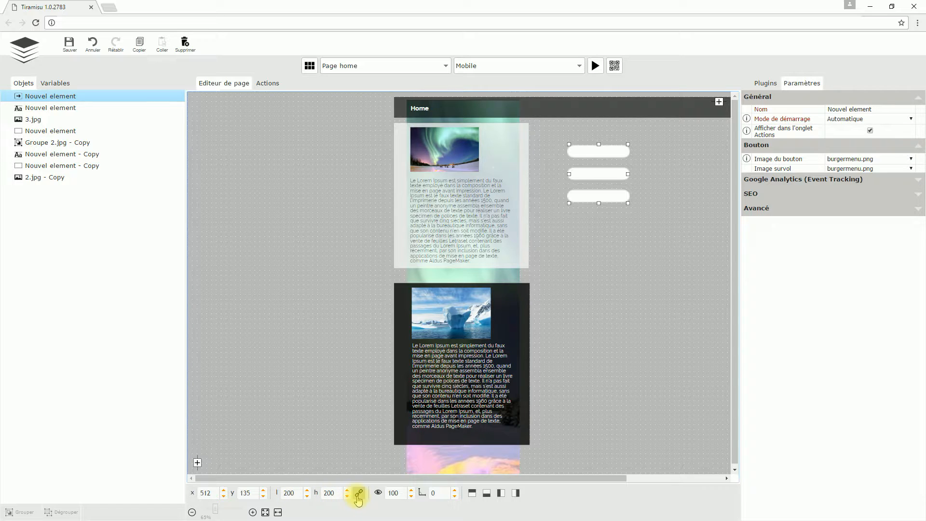
drag(294, 494, 246, 494)
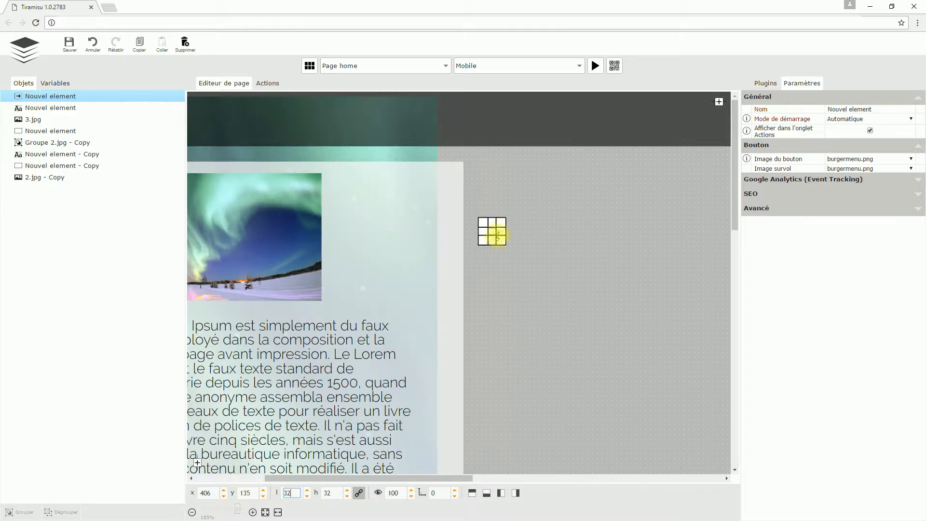
Step: Move the burger menu button into the header bar opposite the Home title, at about x 288, y 10, and save the project
drag(497, 235, 413, 118)
click(475, 161)
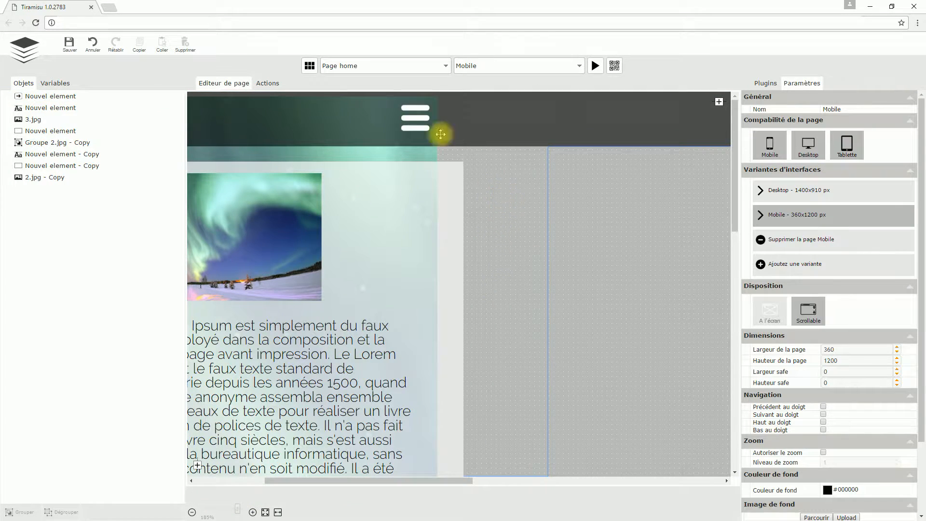
drag(413, 118, 384, 118)
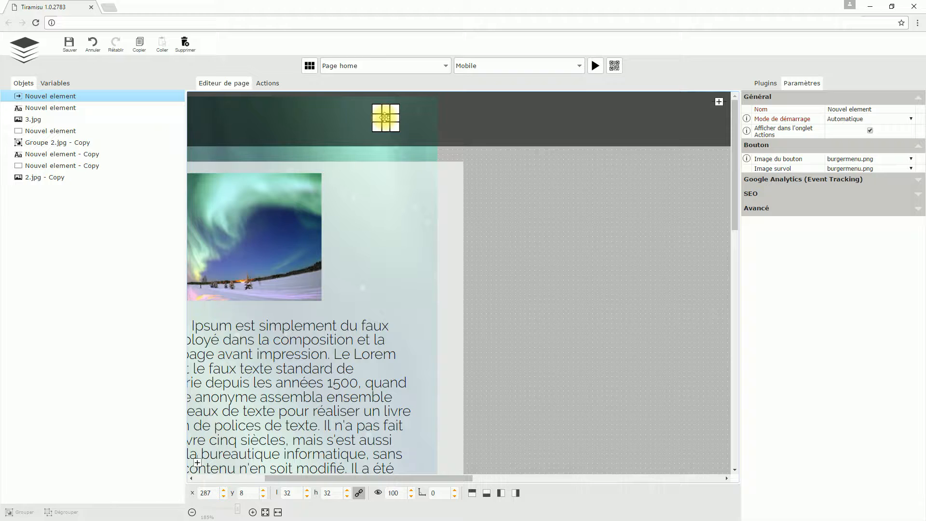
click(545, 214)
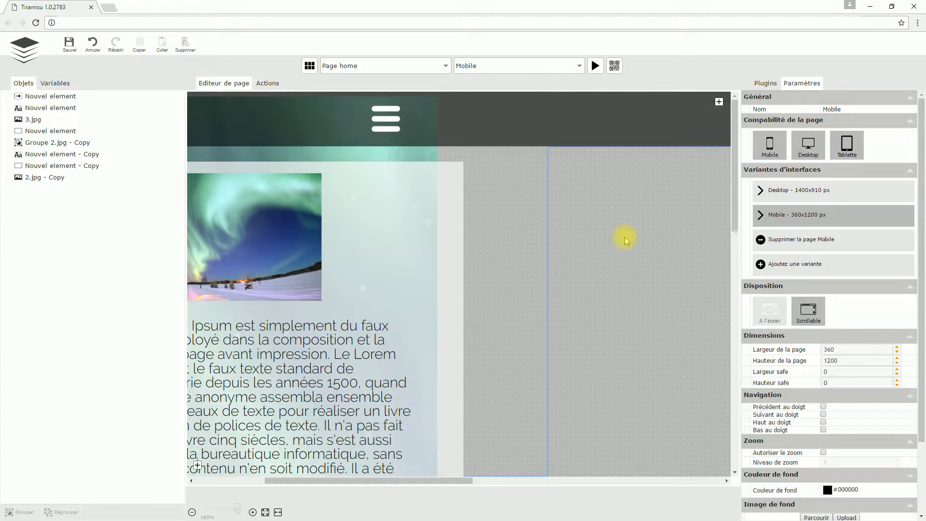
drag(417, 481, 346, 480)
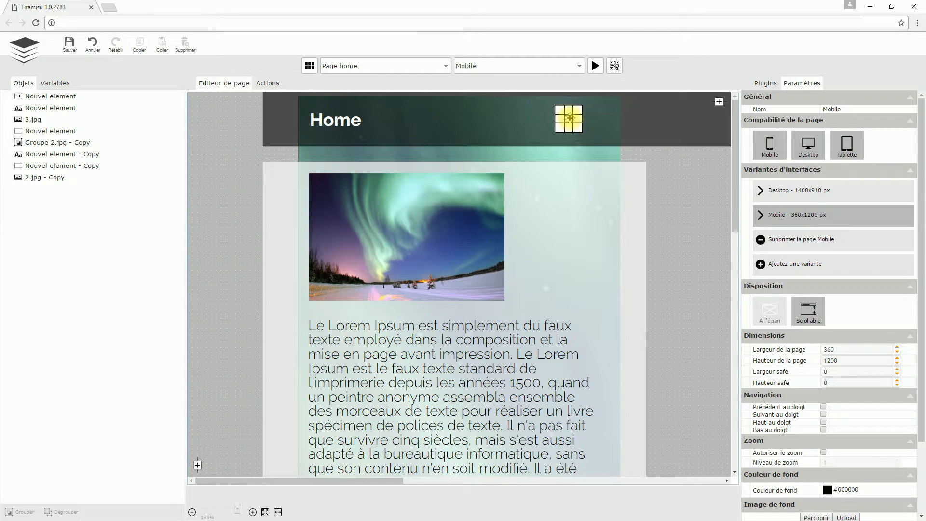
click(570, 118)
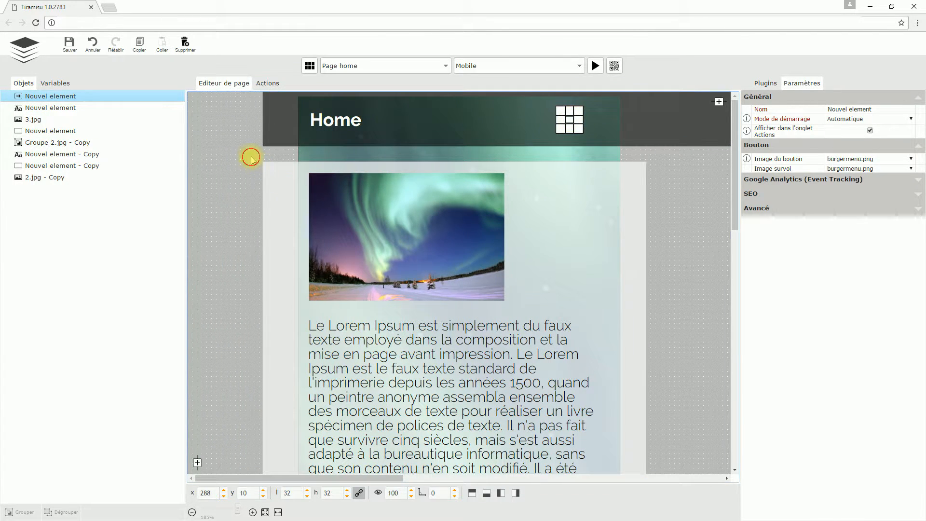
click(247, 153)
click(71, 43)
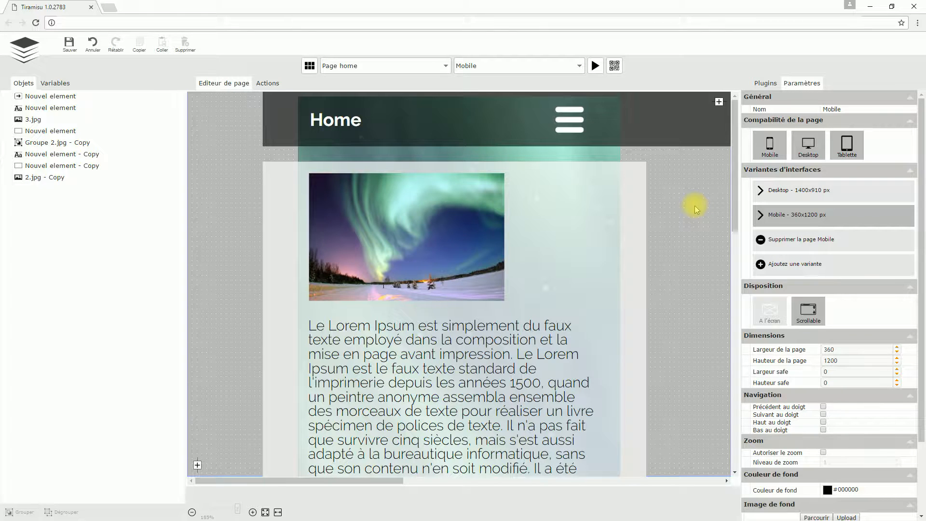
Step: Create a new widget in the project and enter its editor
click(766, 83)
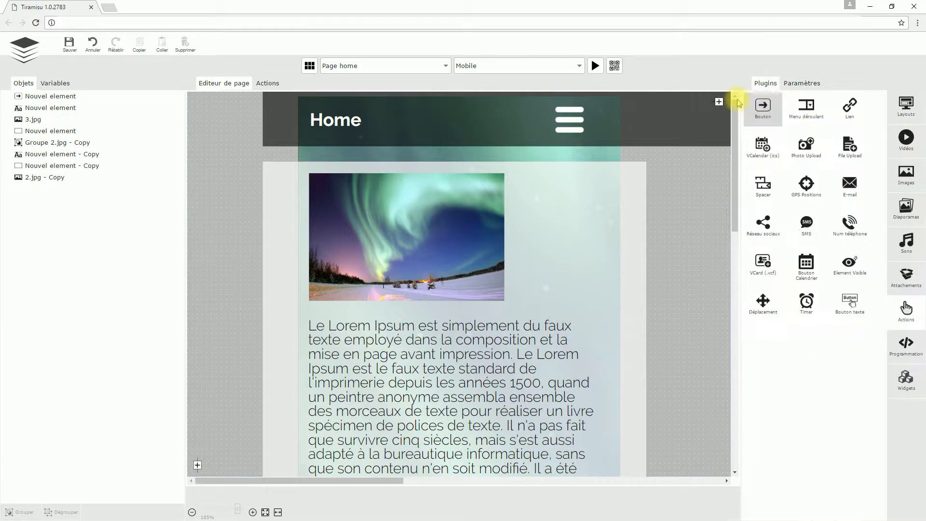
click(915, 397)
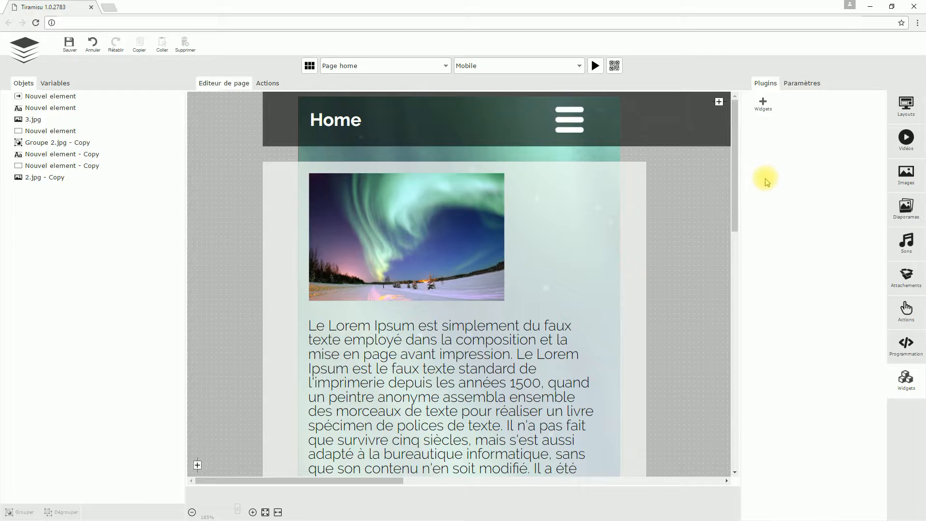
click(765, 114)
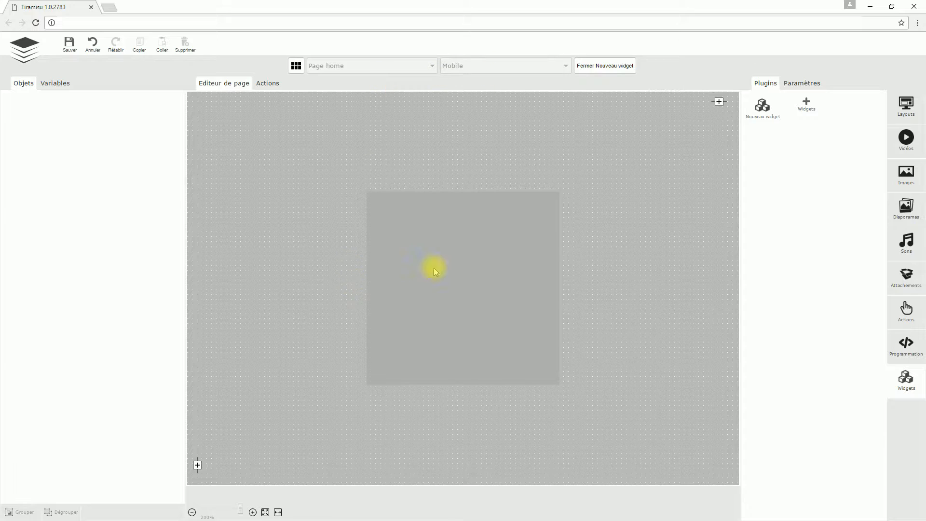
click(513, 261)
click(618, 267)
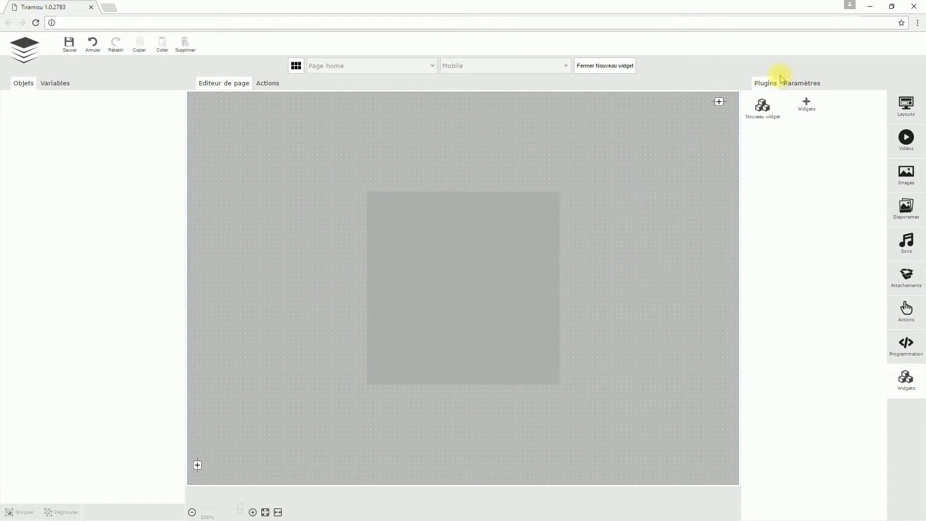
Step: Set the new widget's page height to 400
click(795, 82)
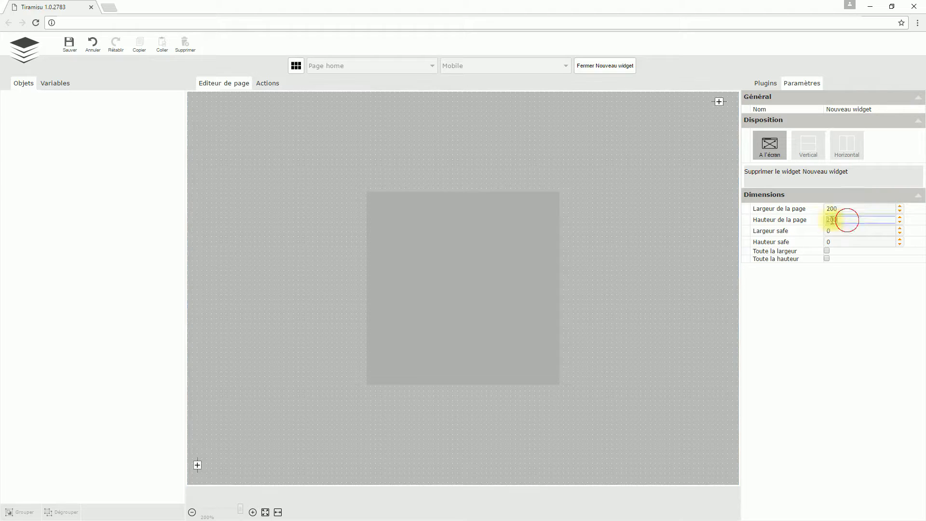
drag(845, 221, 820, 222)
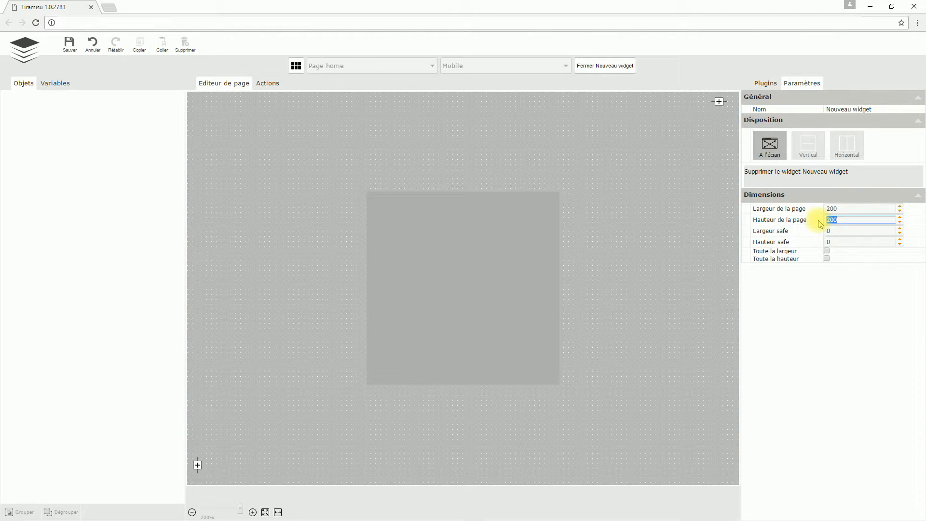
text(400)
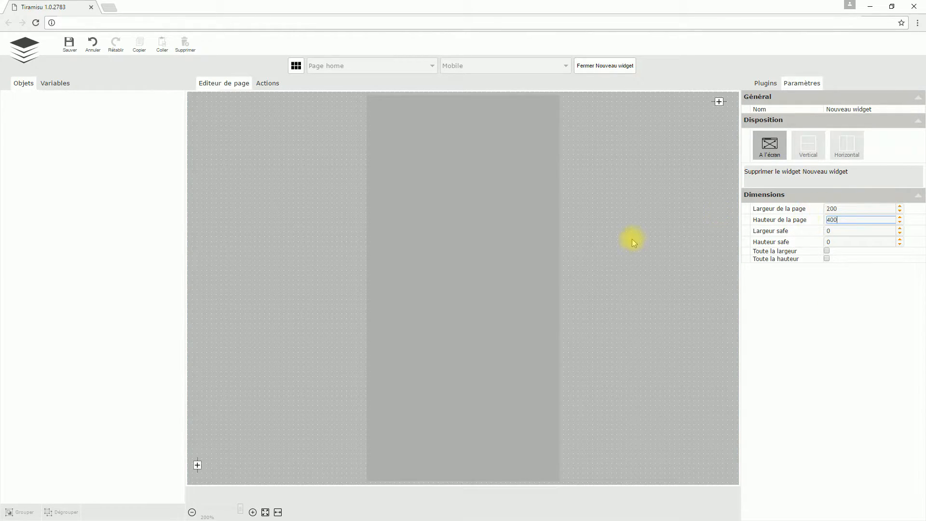
click(631, 245)
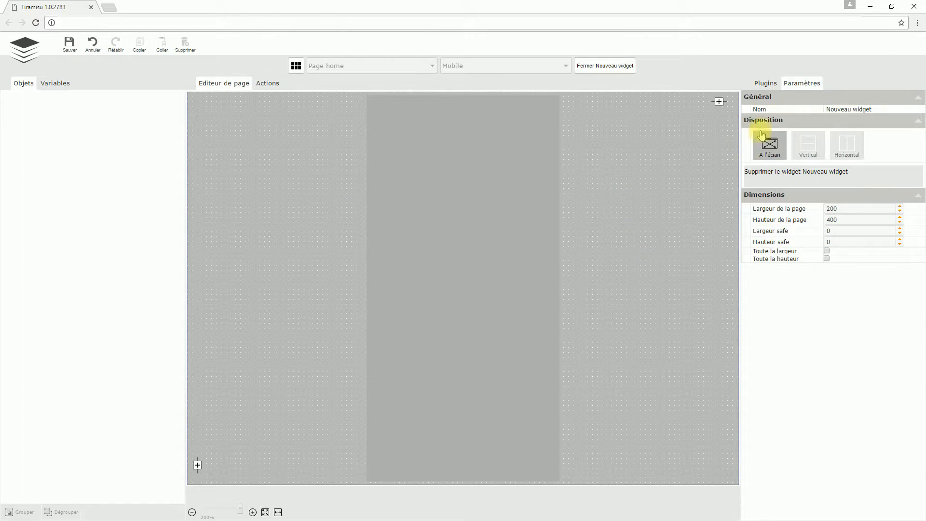
Step: Add a rectangle to the widget and position it at x 0, y 0
click(764, 82)
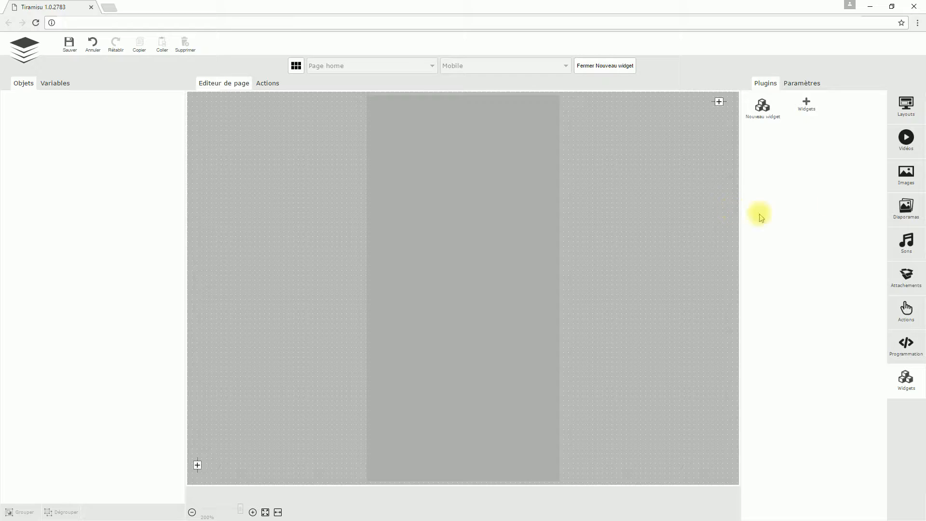
click(892, 114)
drag(762, 187, 489, 217)
drag(215, 495, 191, 498)
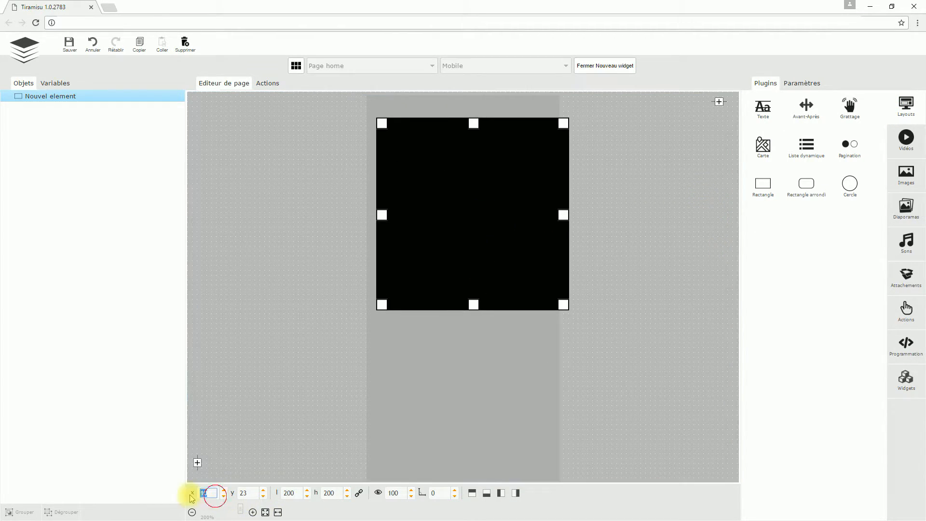
text(0)
click(255, 495)
text(0)
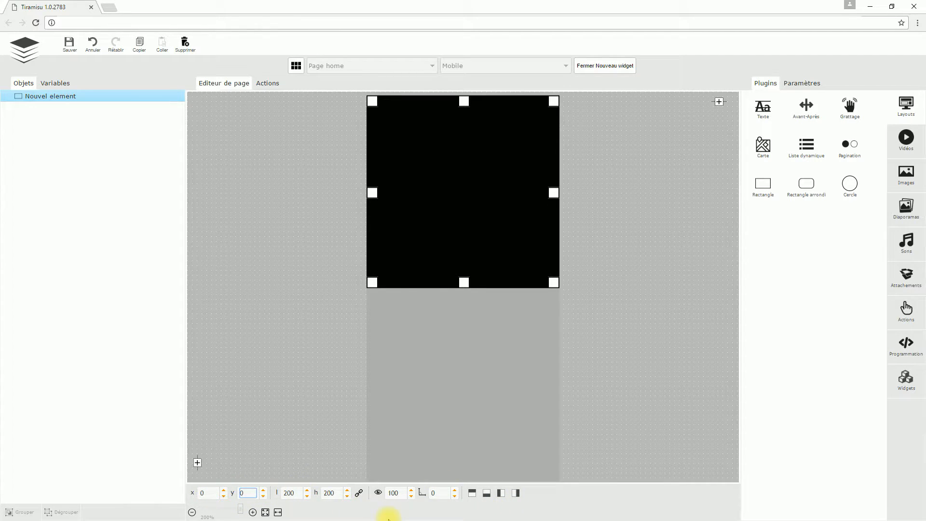
Step: Anchor the rectangle to all four edges of the widget so it fills the whole area
click(487, 493)
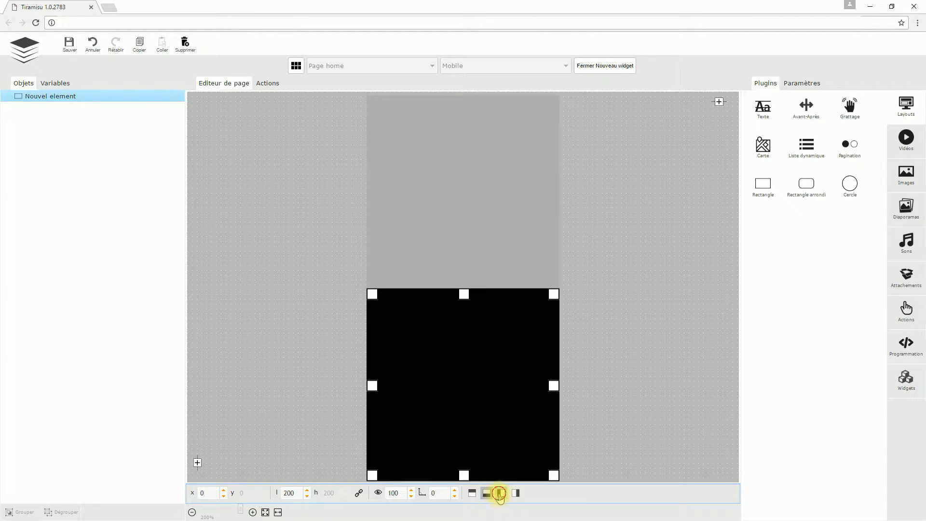
click(472, 493)
click(622, 227)
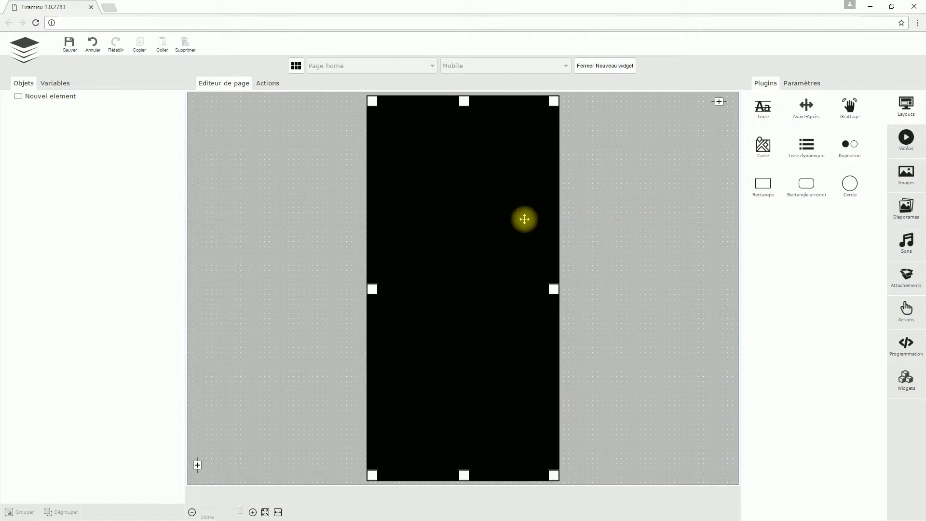
click(491, 350)
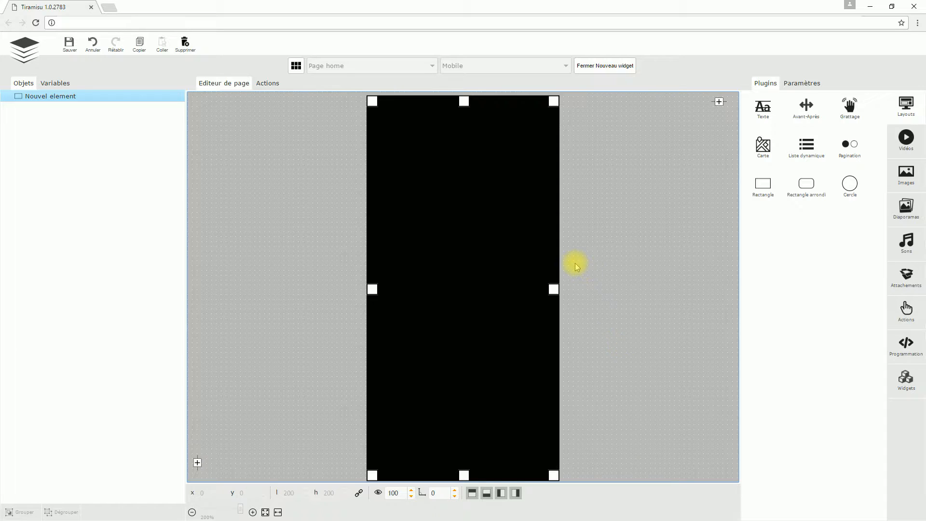
click(592, 300)
click(447, 198)
click(602, 264)
click(485, 293)
click(593, 129)
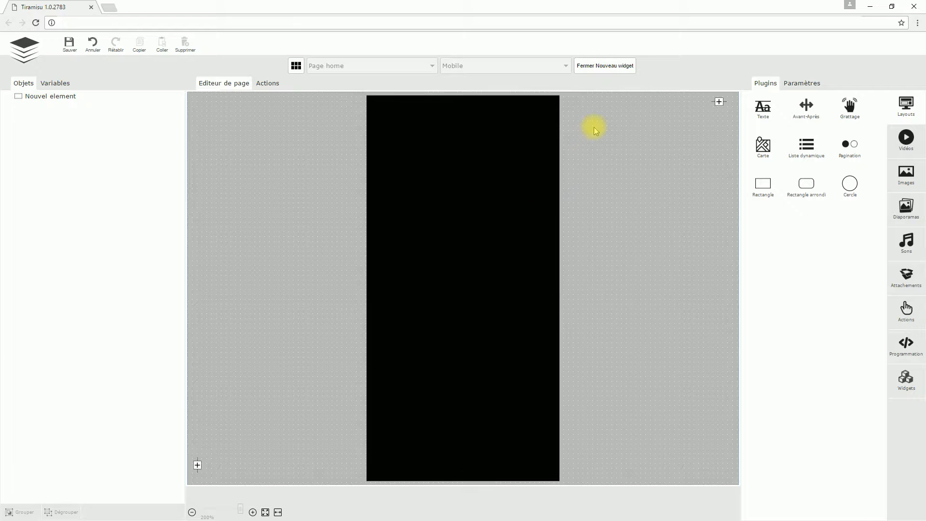
Step: Close the widget editor and switch the home page to its Desktop variant
click(598, 72)
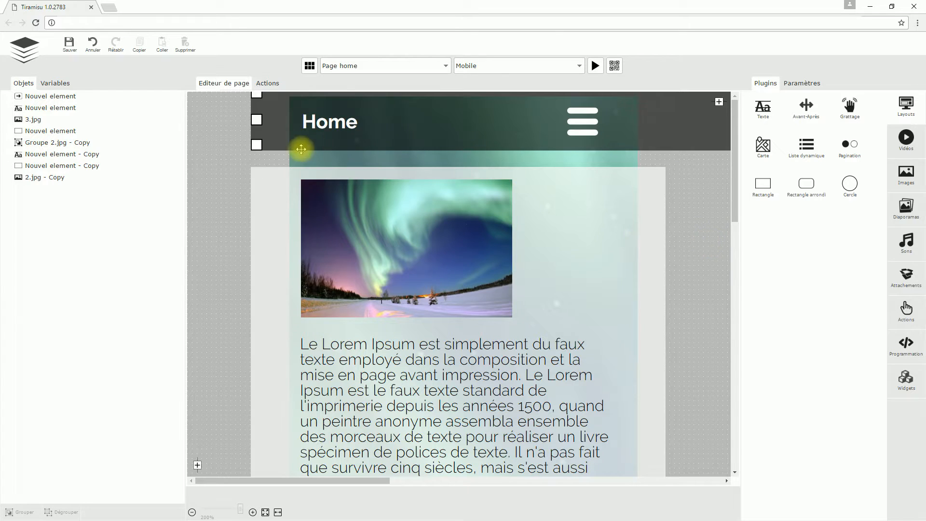
click(465, 70)
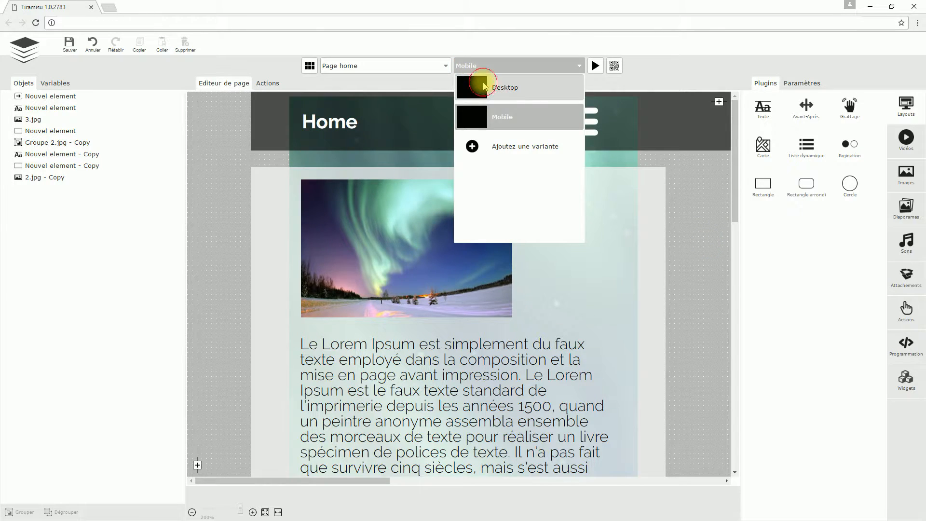
click(480, 87)
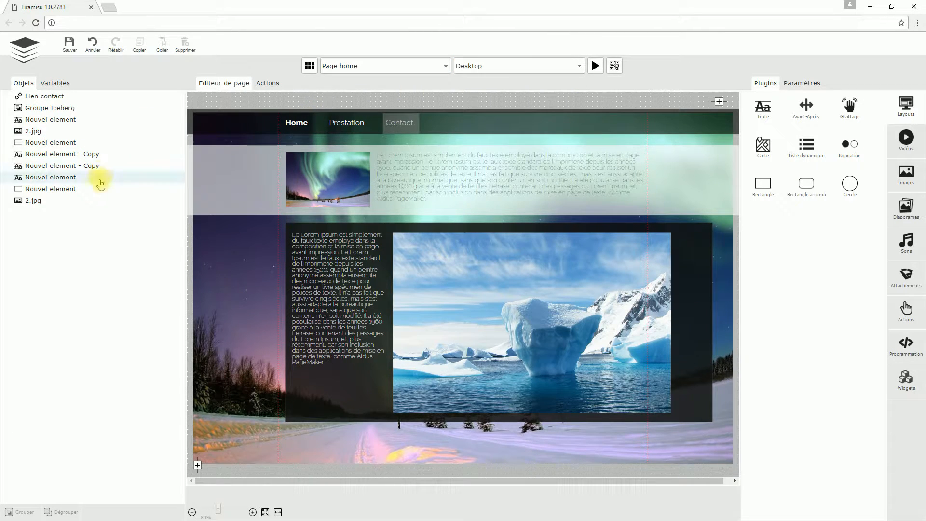
Step: Copy the Home, Prestation and Contact menu texts together with the Lien contact object from the Desktop header
click(304, 128)
click(301, 123)
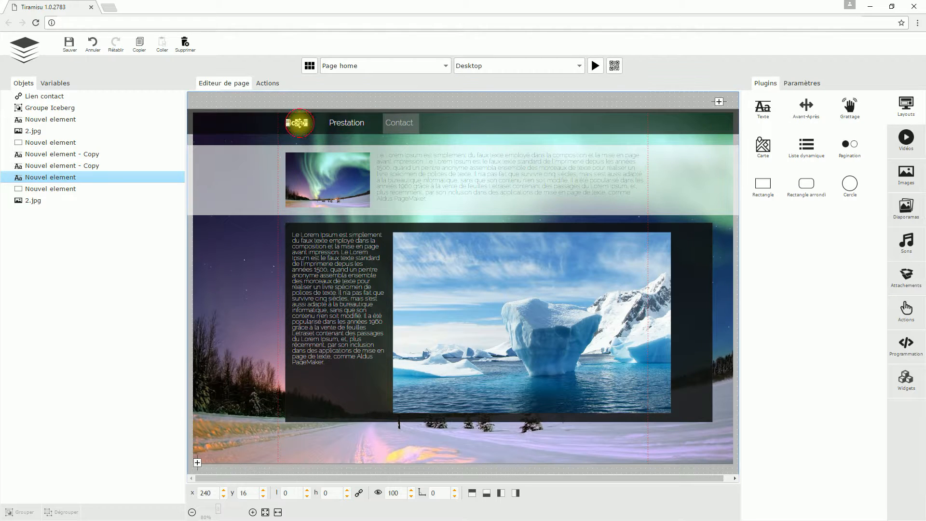
ctrl+click(410, 123)
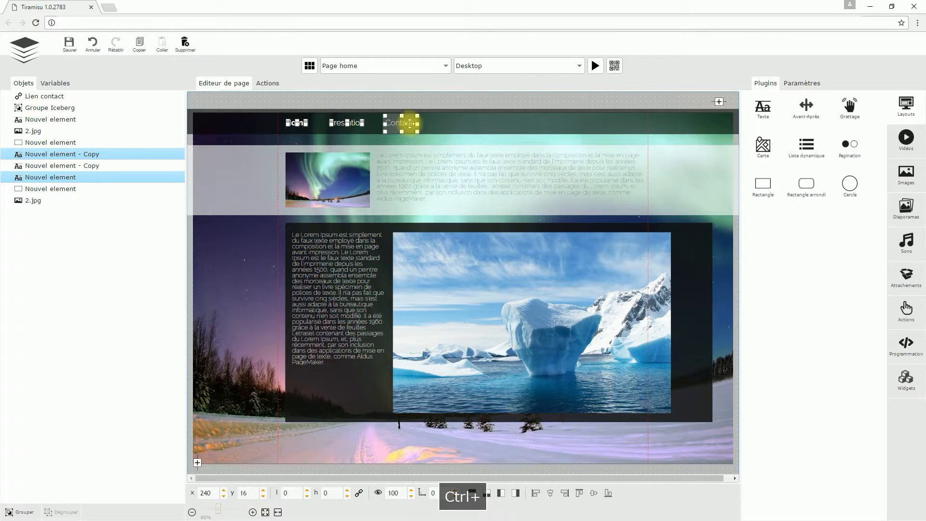
ctrl+click(409, 124)
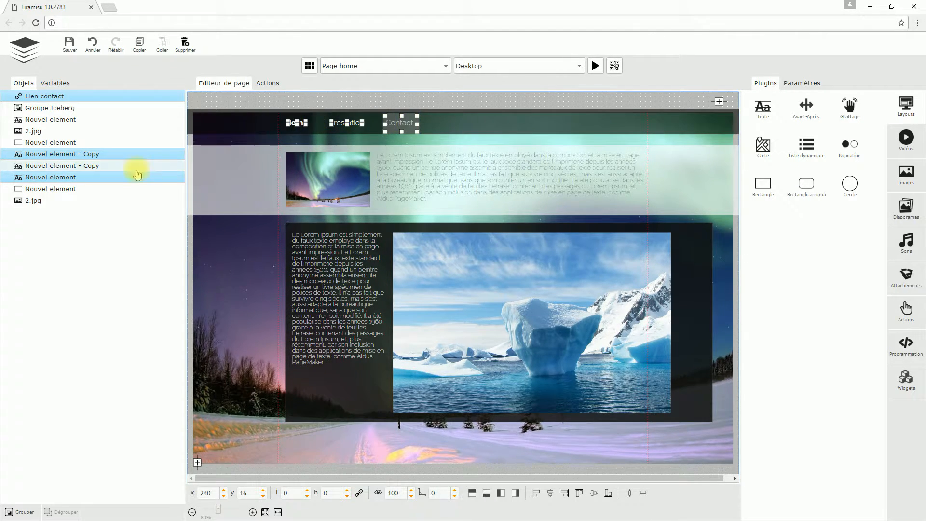
ctrl+click(100, 166)
click(139, 43)
Step: Return to the Mobile variant, reopen the widget Nouveau widget and paste the copied menu items into it
click(517, 66)
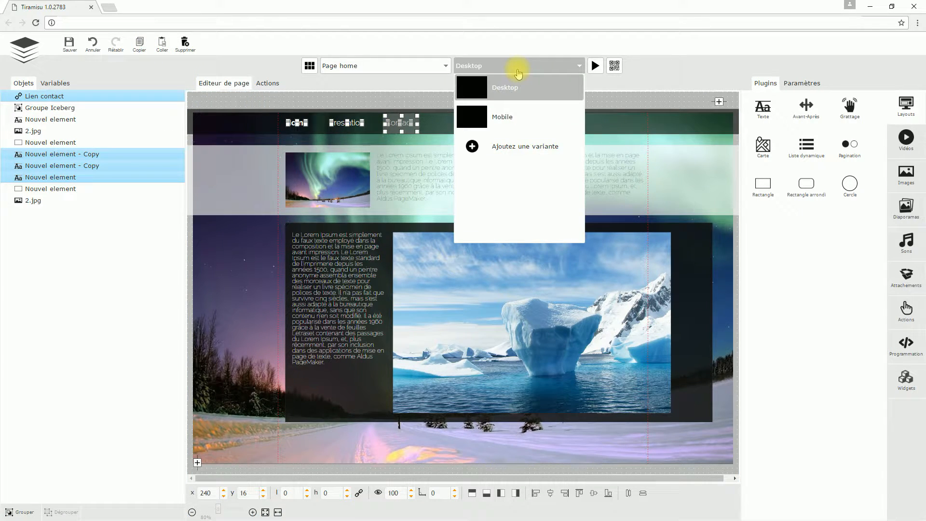
click(501, 117)
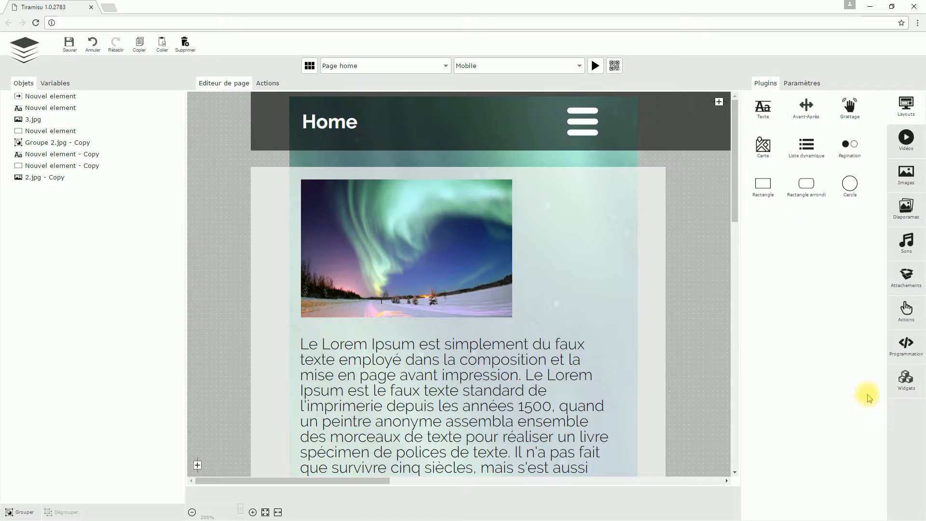
click(905, 394)
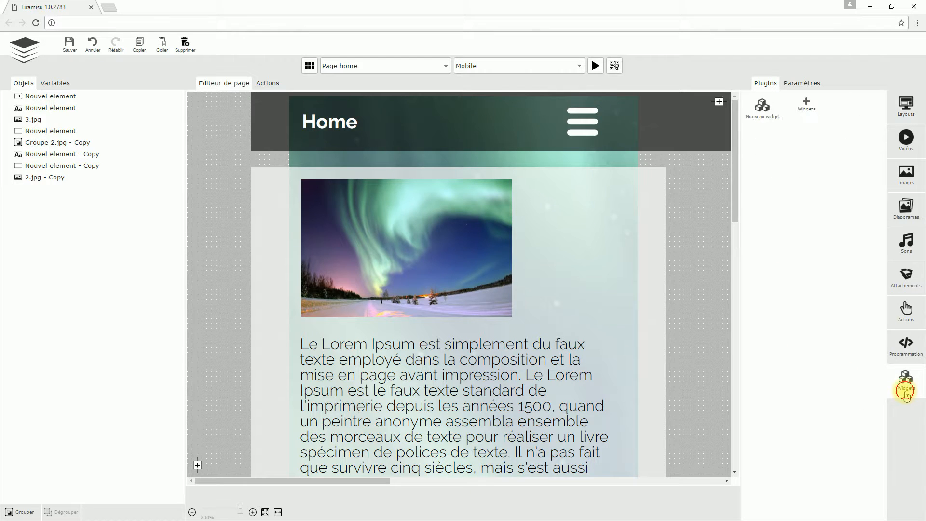
click(768, 107)
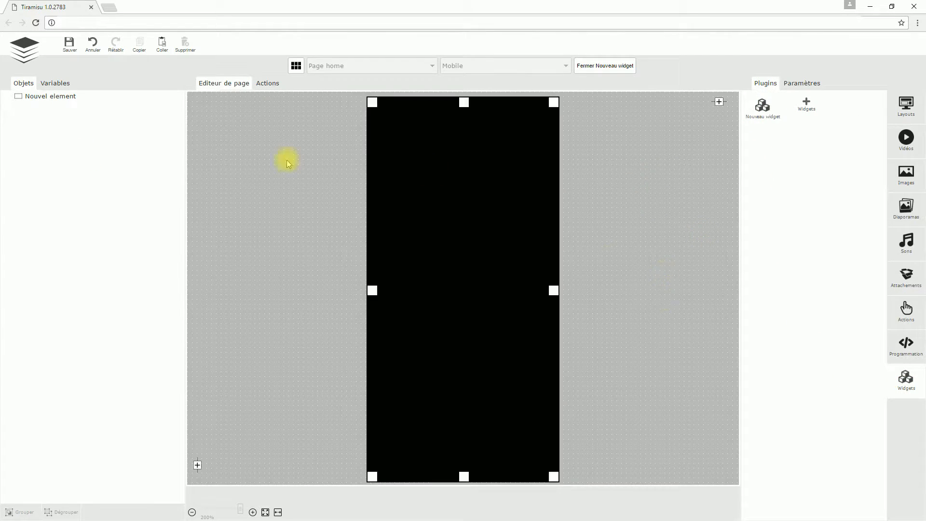
click(160, 44)
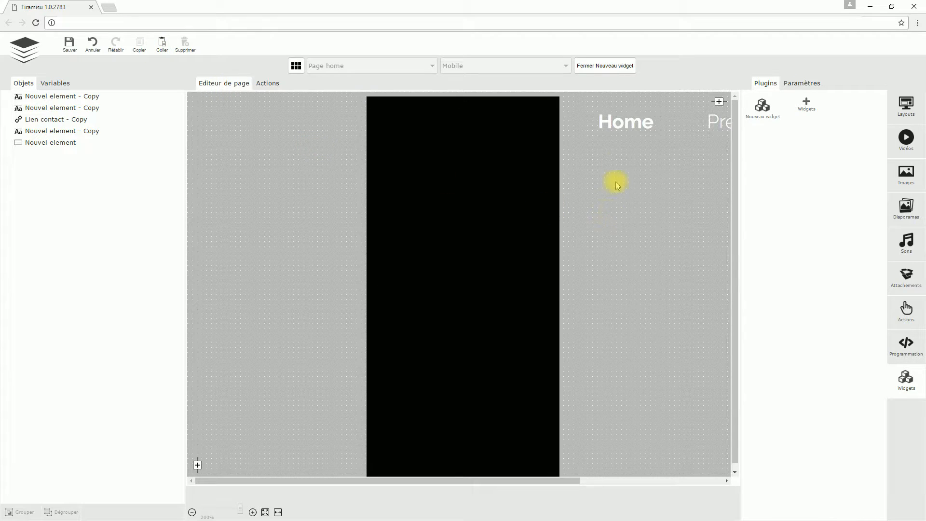
Step: Stack the Home, Prestation and Contact texts inside the widget's black rectangle and move the Lien contact object beside it
drag(641, 121, 427, 119)
drag(727, 124, 414, 151)
click(603, 173)
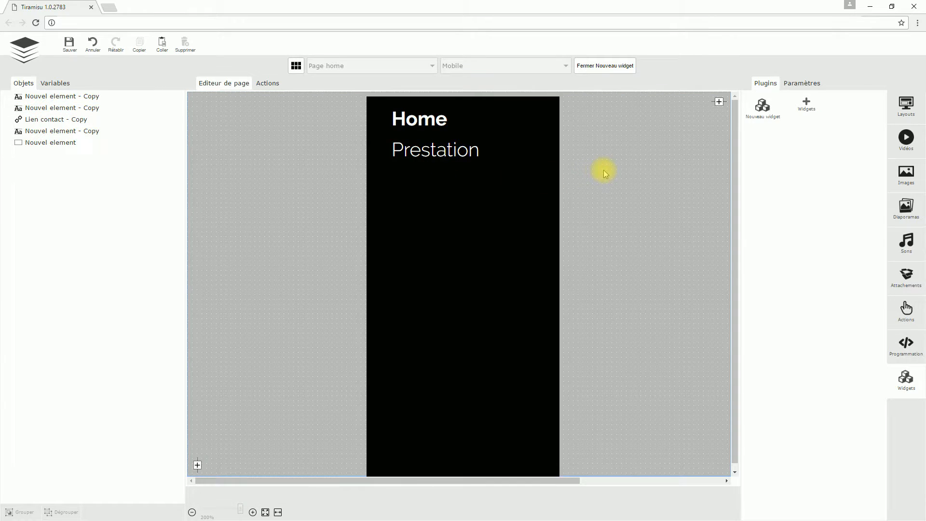
scroll(604, 172, down, 7)
drag(723, 177, 590, 293)
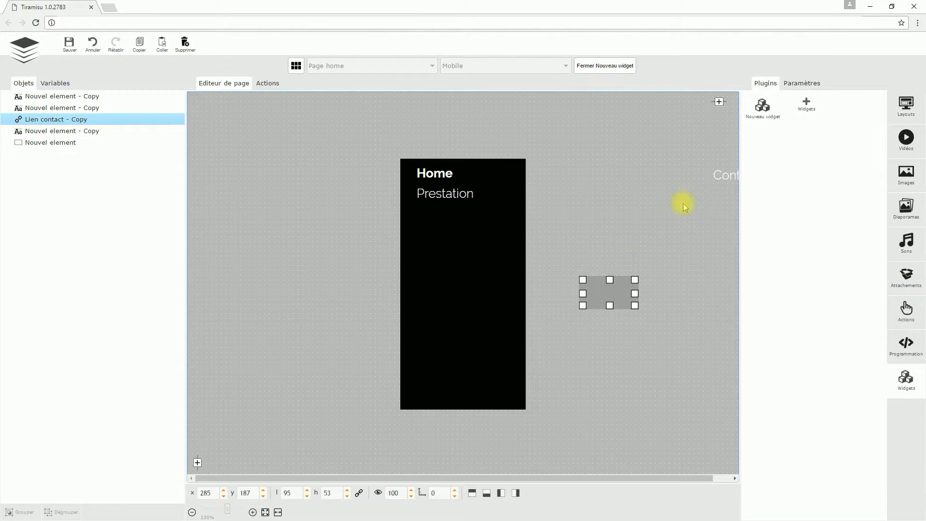
drag(721, 174, 428, 232)
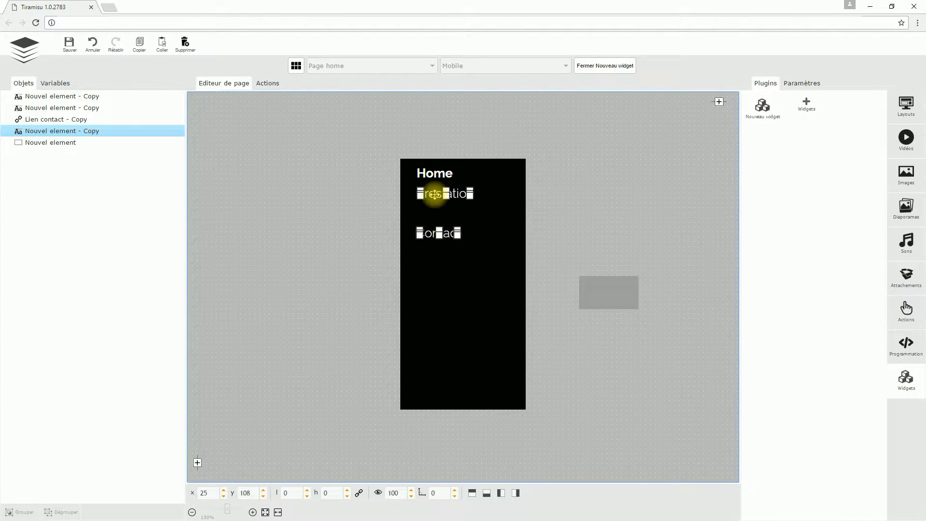
Step: Align the Home, Prestation and Contact texts to the left and distribute them evenly in the vertical direction
click(440, 173)
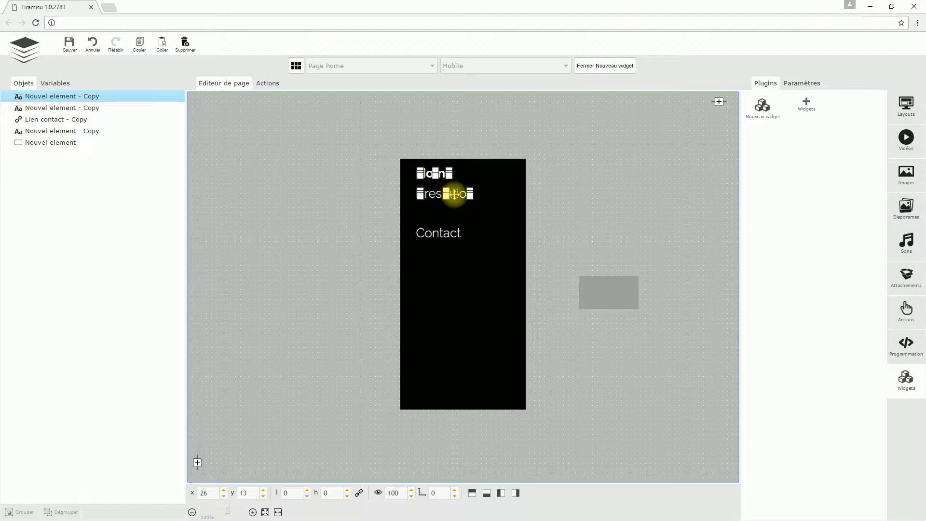
ctrl+click(454, 193)
ctrl+click(439, 232)
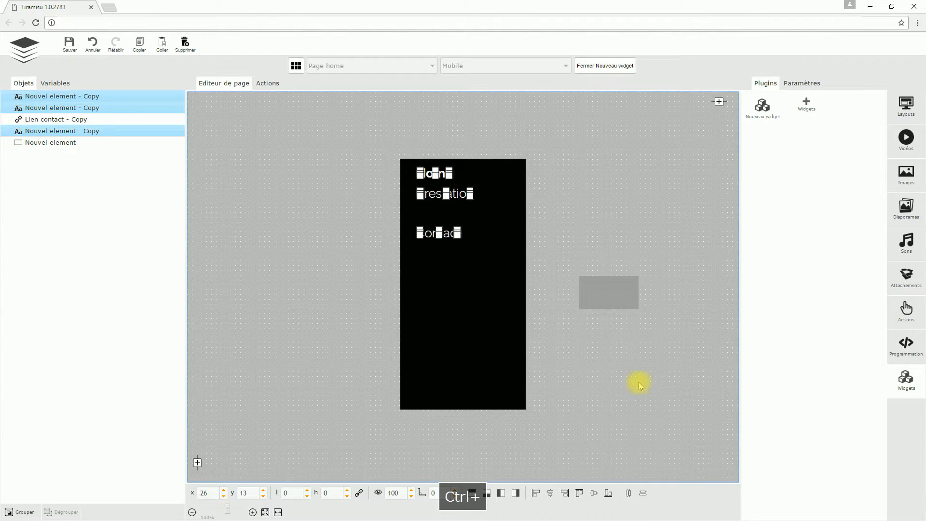
click(536, 494)
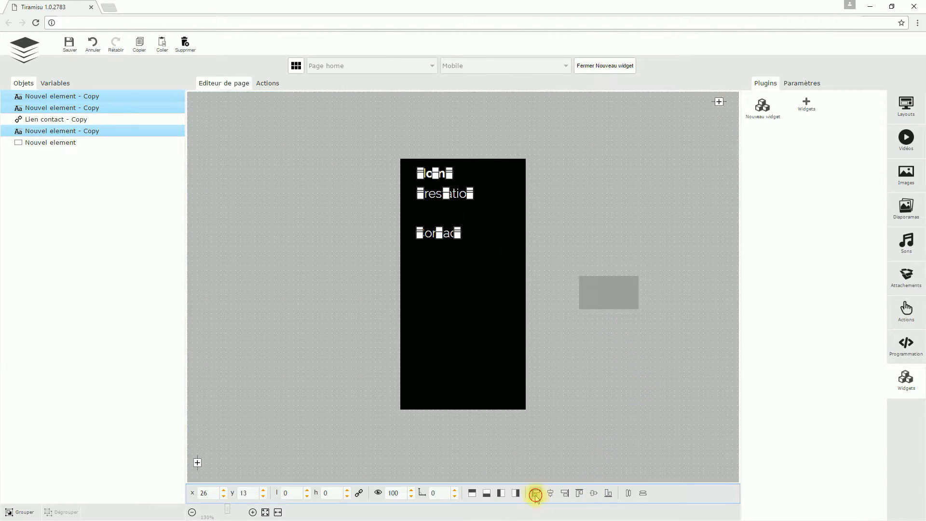
click(644, 494)
click(659, 226)
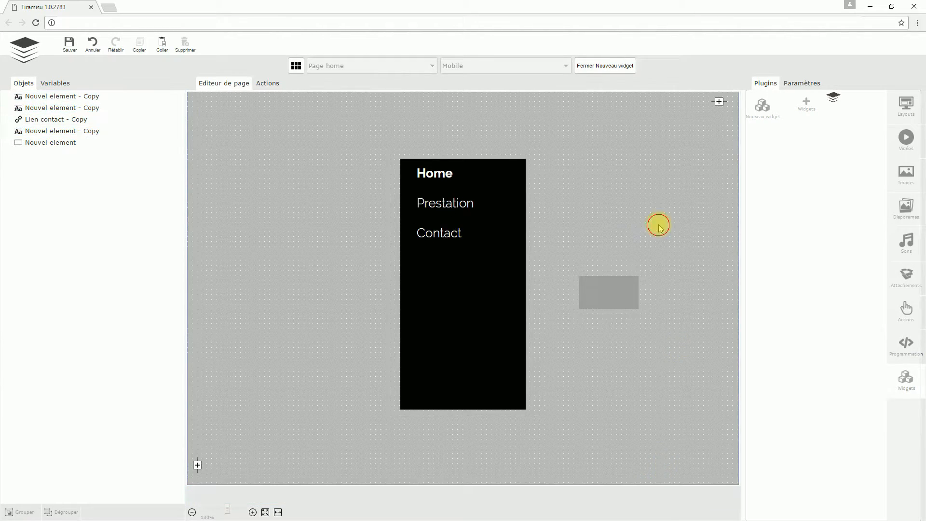
Step: Place the Lien contact object over the Contact text in the widget
click(612, 296)
drag(612, 296, 447, 236)
click(579, 264)
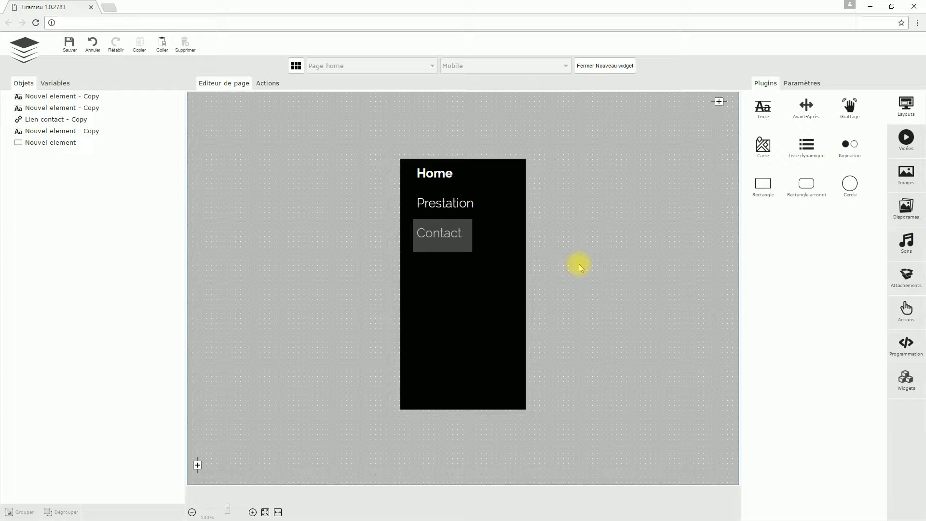
click(442, 236)
click(459, 251)
click(694, 244)
click(418, 243)
click(583, 182)
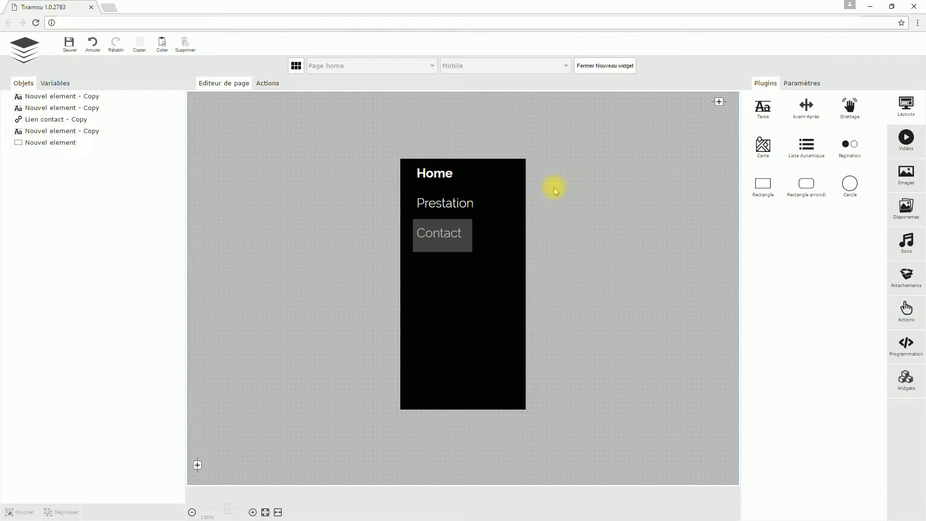
Step: Close the widget editor and place Nouveau widget outside the Mobile page, just right of the page content
click(604, 67)
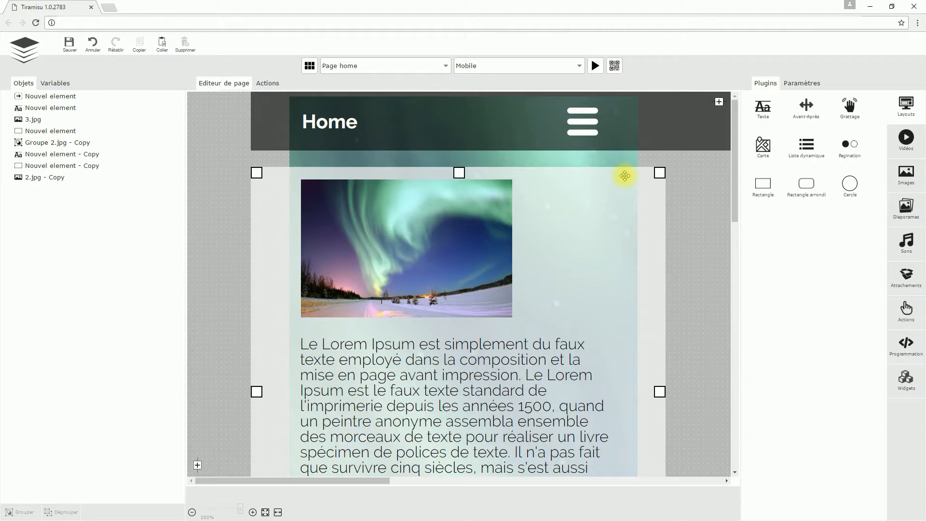
scroll(667, 225, down, 10)
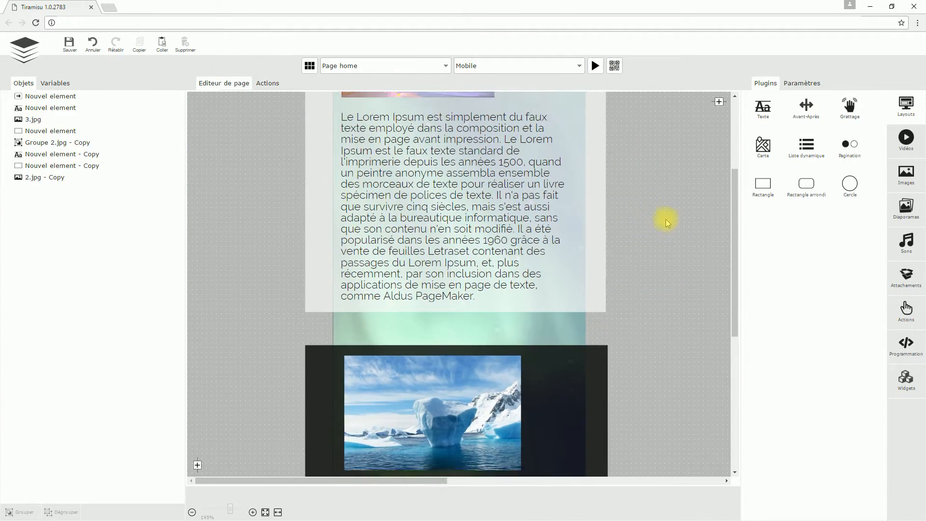
scroll(664, 216, down, 1)
scroll(623, 200, up, 2)
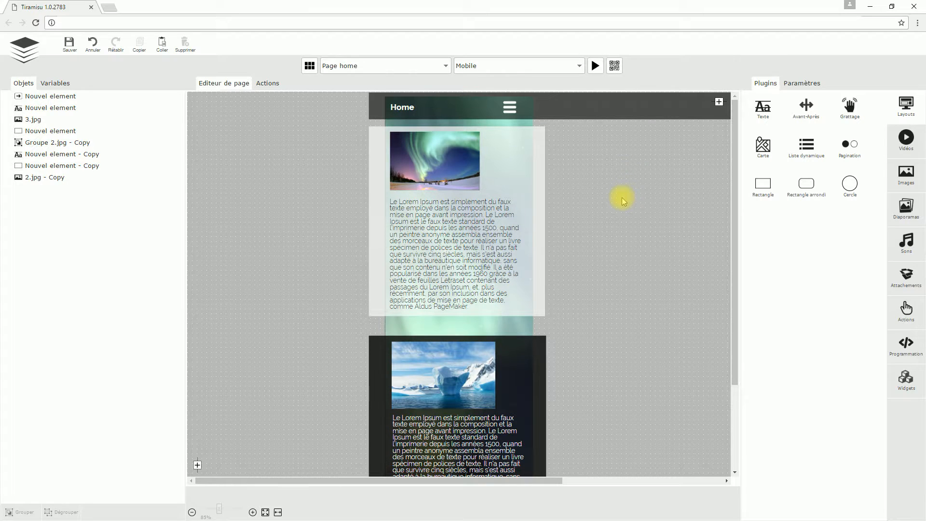
click(906, 378)
drag(761, 113, 589, 174)
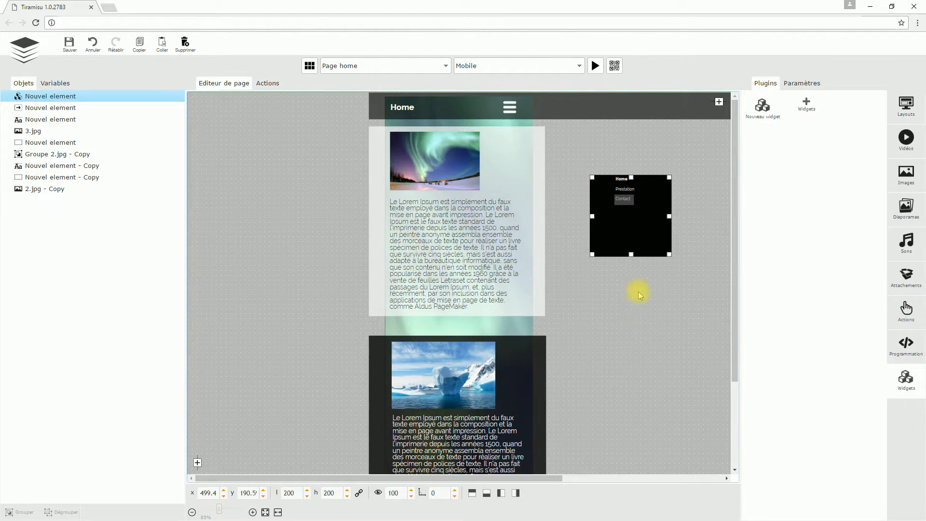
drag(632, 219, 597, 177)
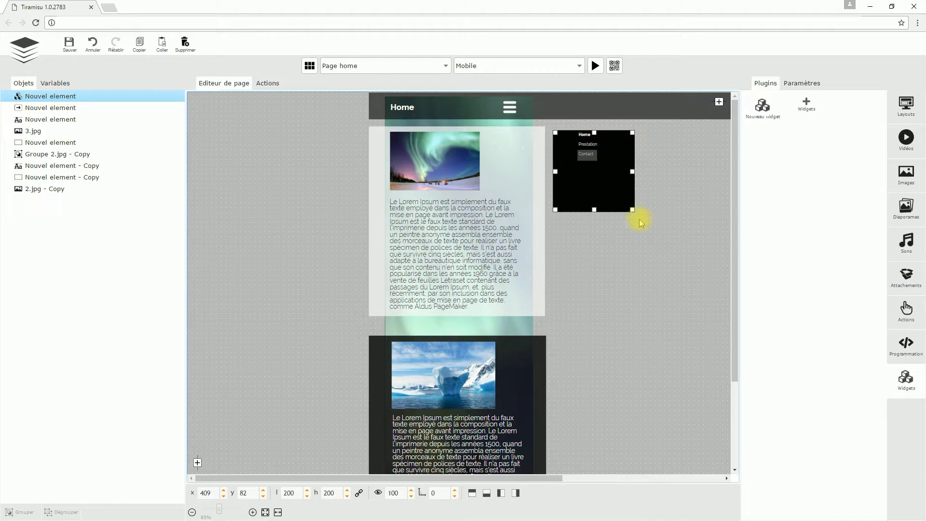
Step: Set the placed widget's width to 200, its height to 400 and its y position to 0
drag(633, 210, 674, 381)
mouse_move(631, 298)
mouse_down()
mouse_move(635, 285)
mouse_move(629, 304)
mouse_up()
double_click(290, 493)
text(200)
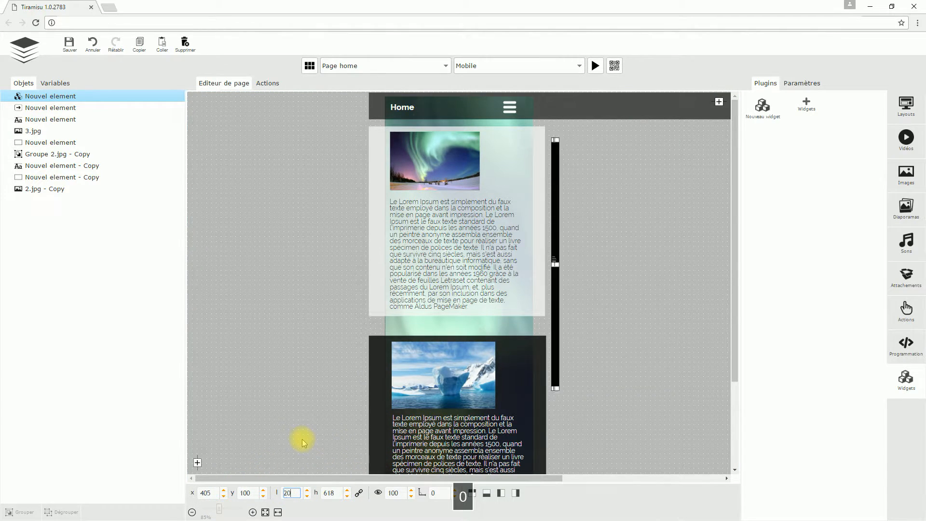
double_click(333, 492)
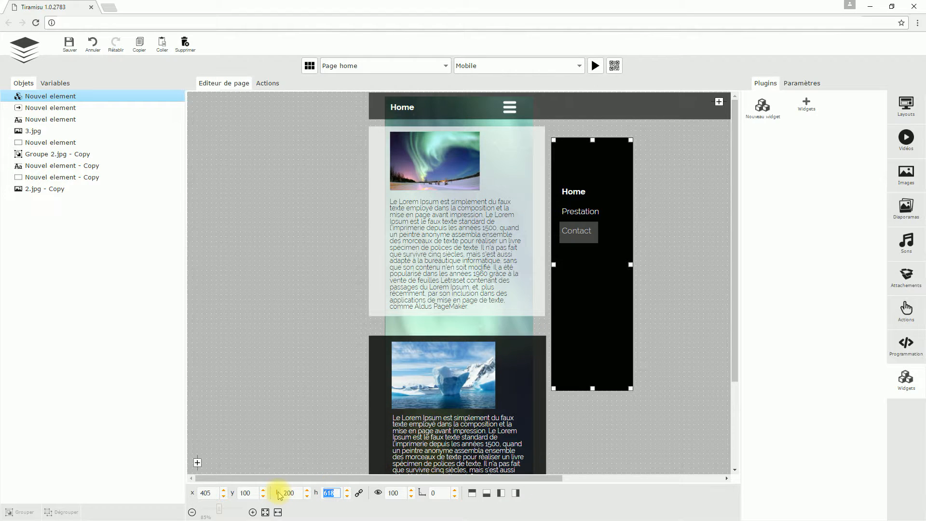
text(400)
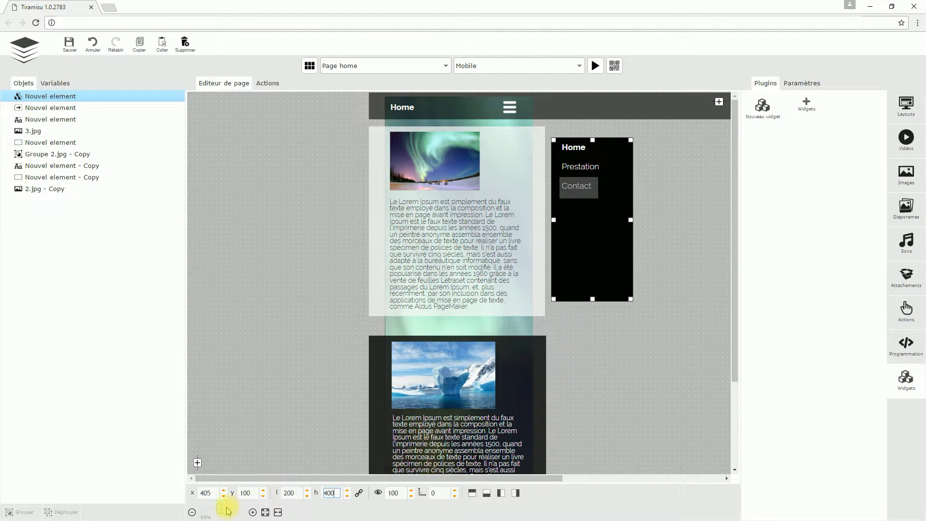
click(250, 492)
double_click(246, 492)
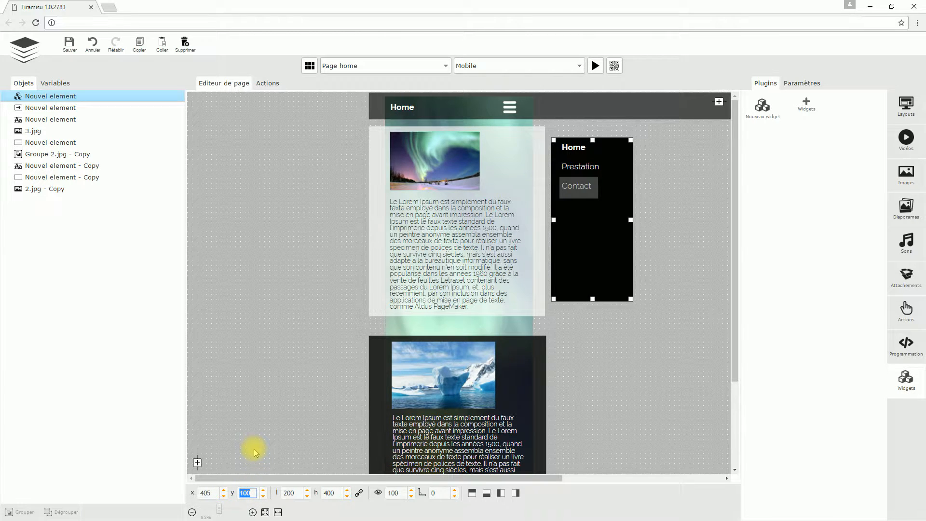
text(0)
click(684, 206)
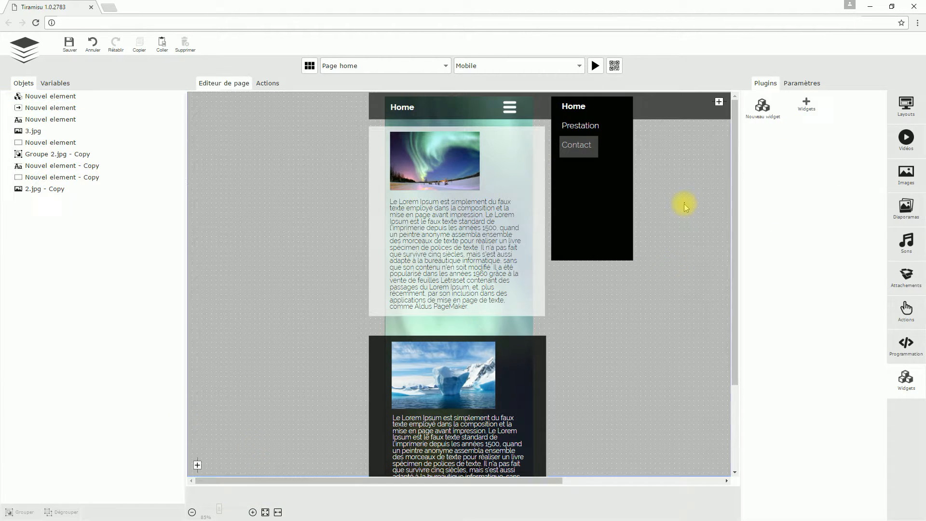
Step: Set the placed widget's offcanvas mode to "transition depuis la droite"
click(613, 185)
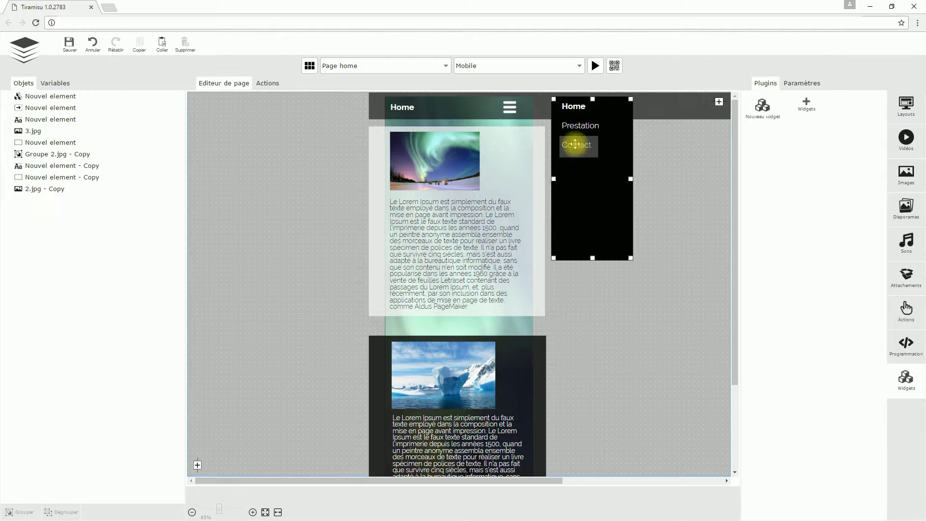
click(666, 209)
click(627, 192)
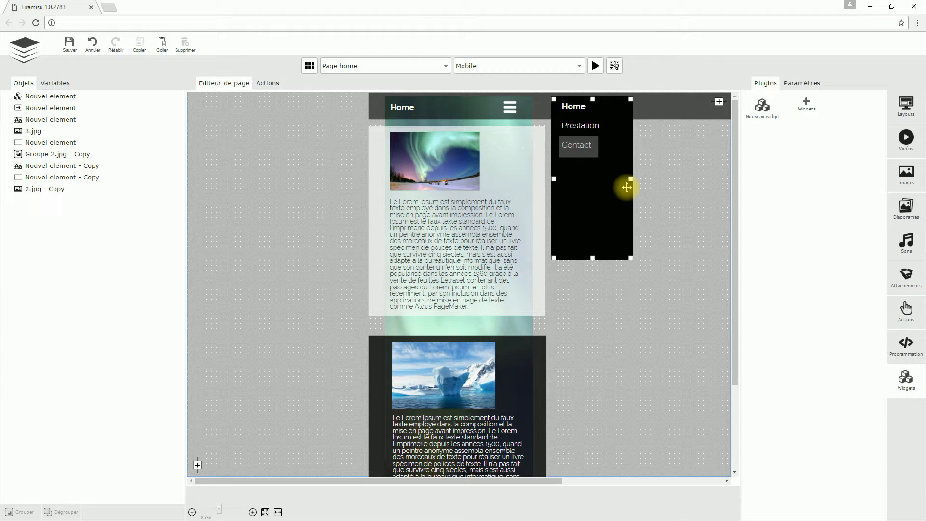
click(808, 83)
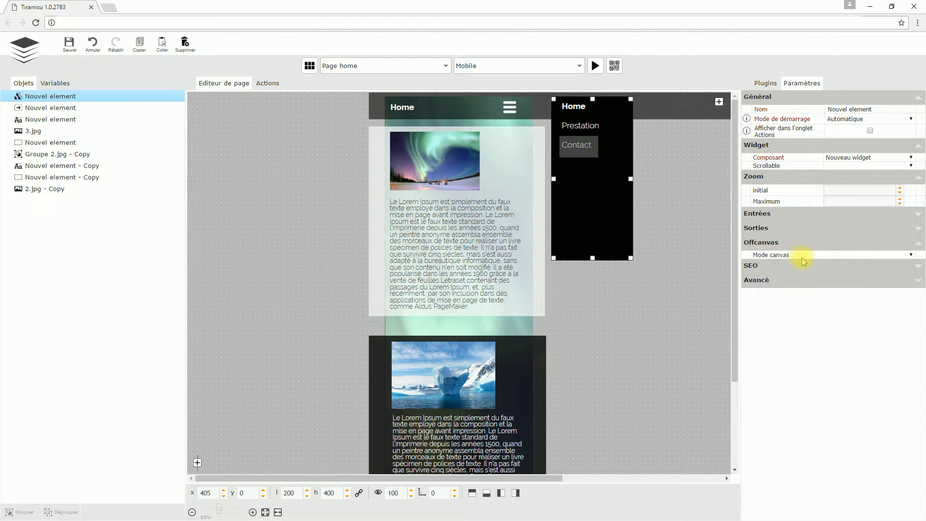
click(880, 256)
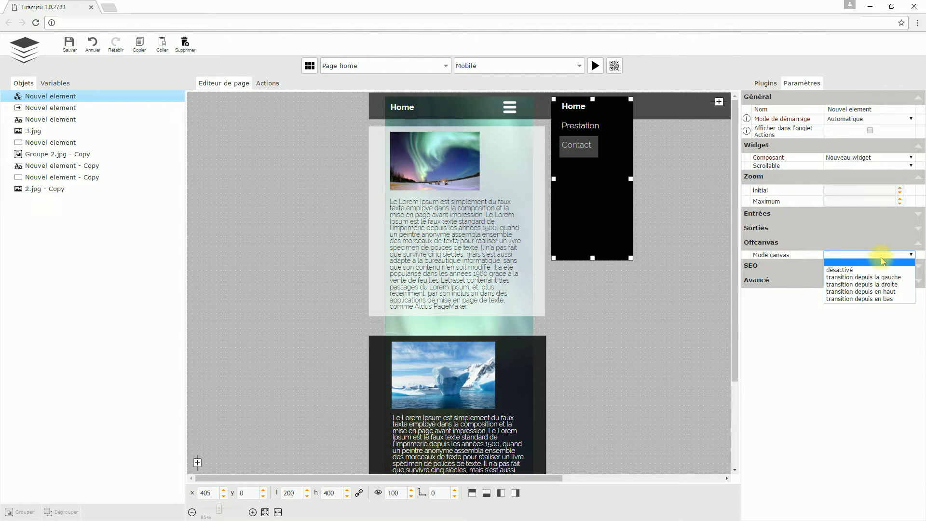
click(879, 285)
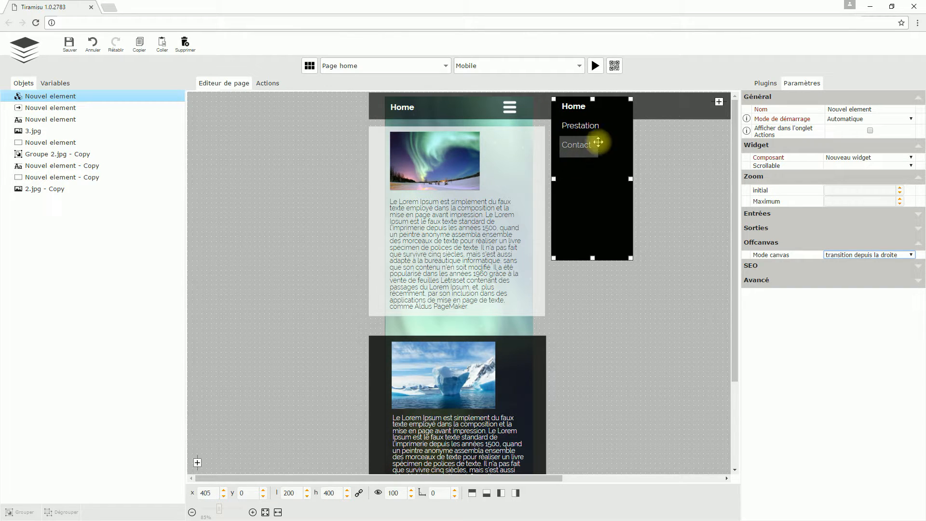
Step: Set the widget's start mode to Déclenché, check its hidden state on the page, and save the project
click(838, 122)
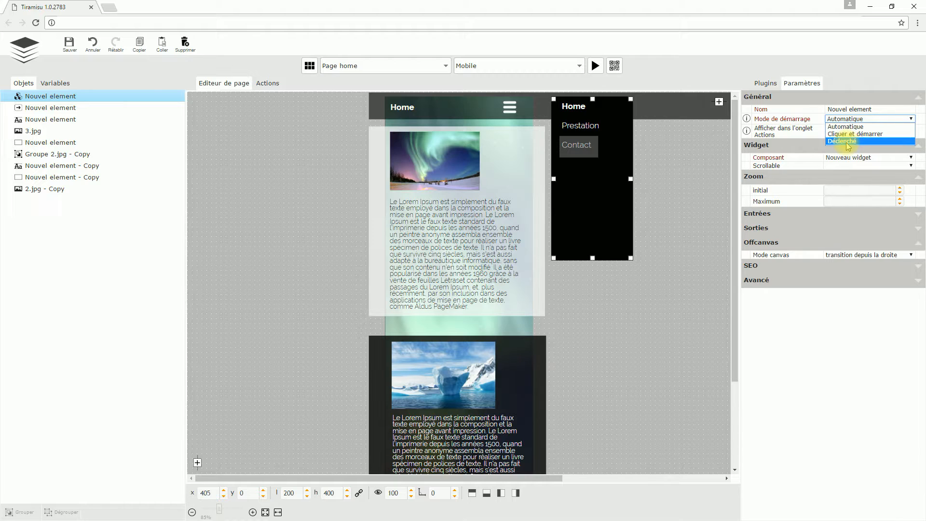
click(847, 141)
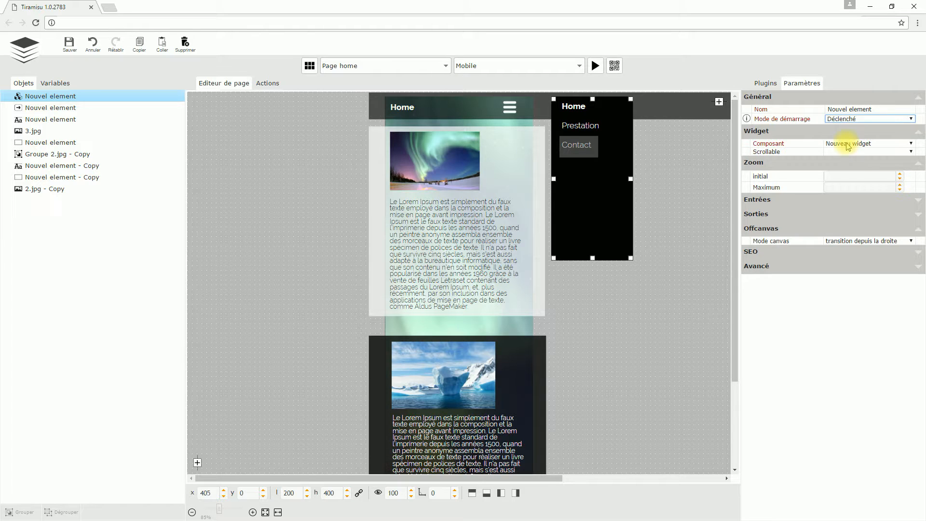
click(694, 180)
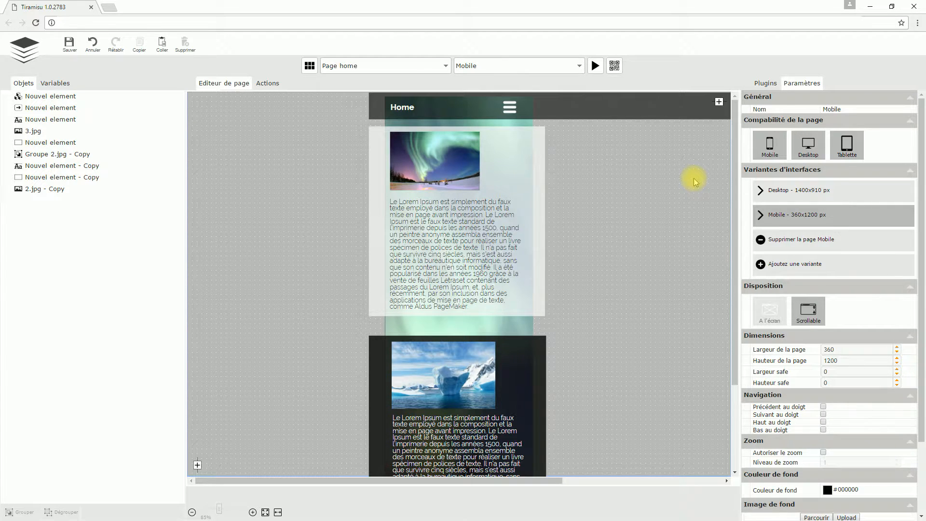
click(63, 97)
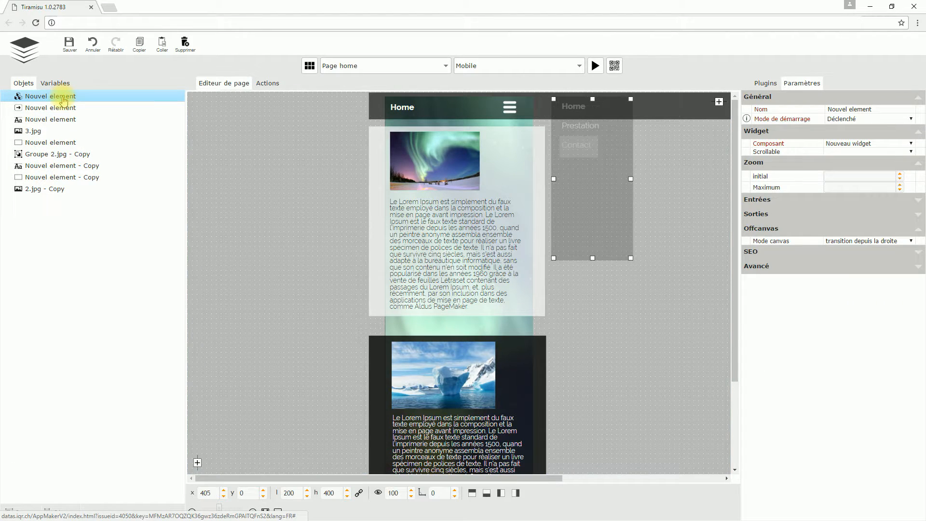
click(684, 201)
click(79, 45)
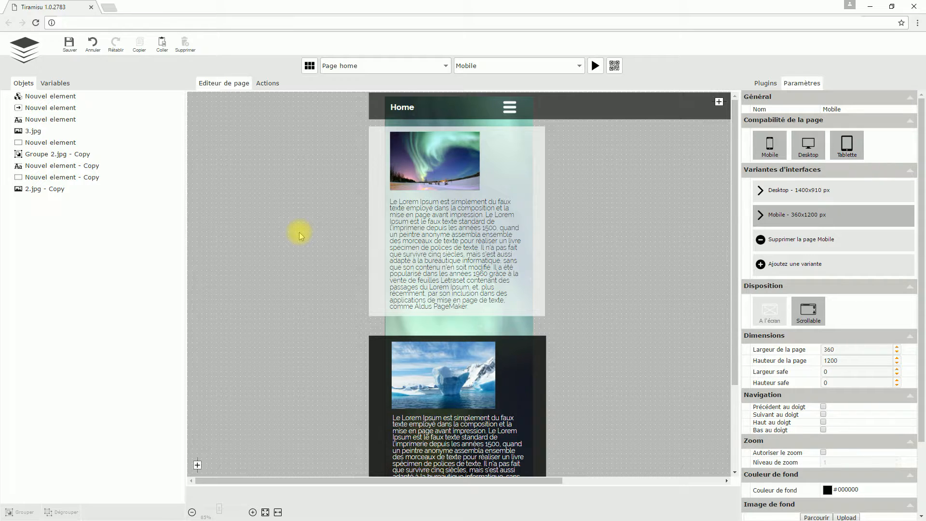
Step: Check the widget's block among the page actions, then rename the widget object as Menu
click(268, 84)
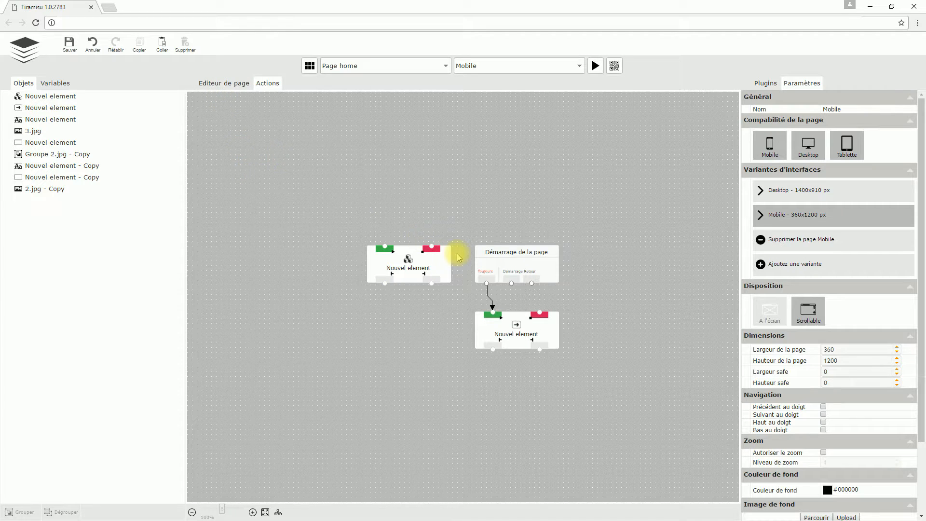
click(225, 85)
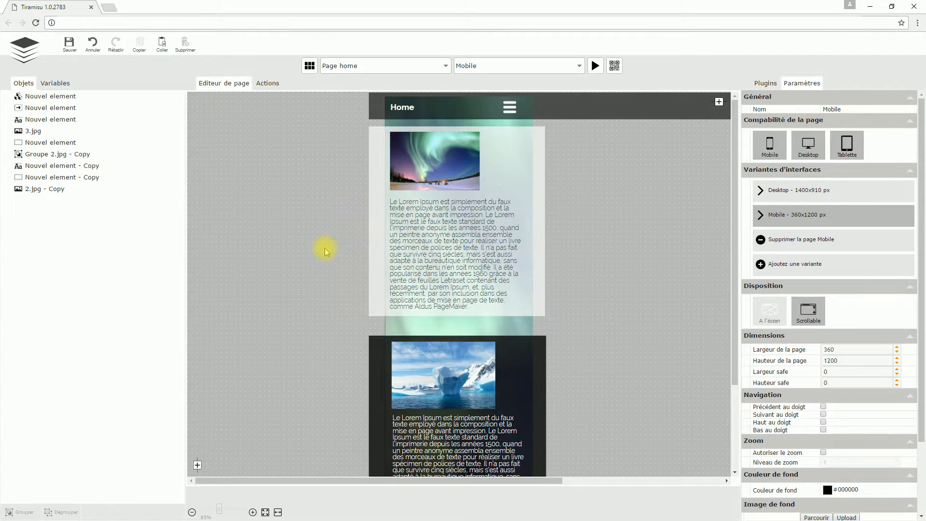
click(48, 97)
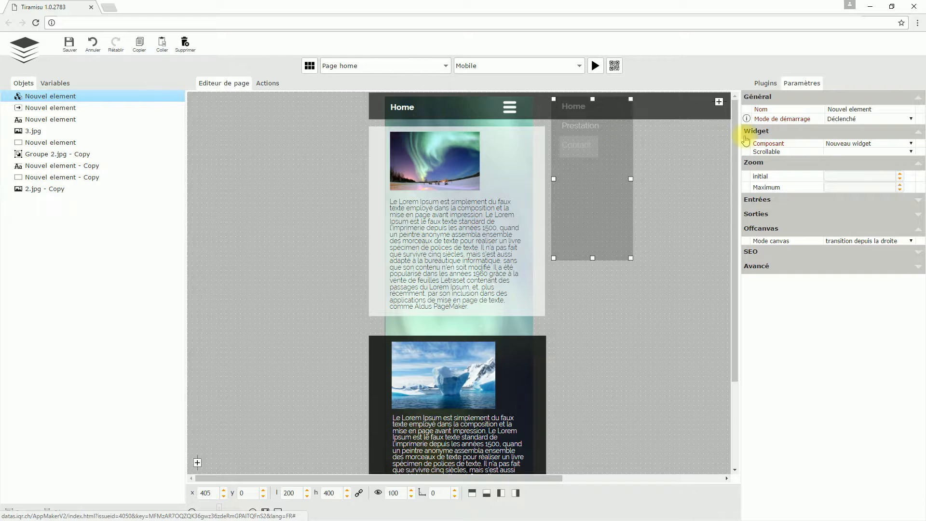
drag(883, 109, 822, 111)
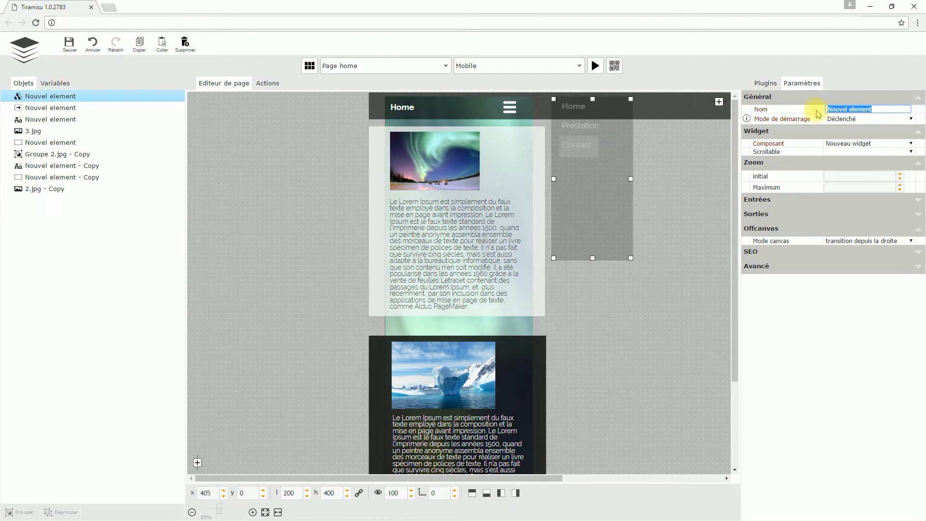
text(Menu)
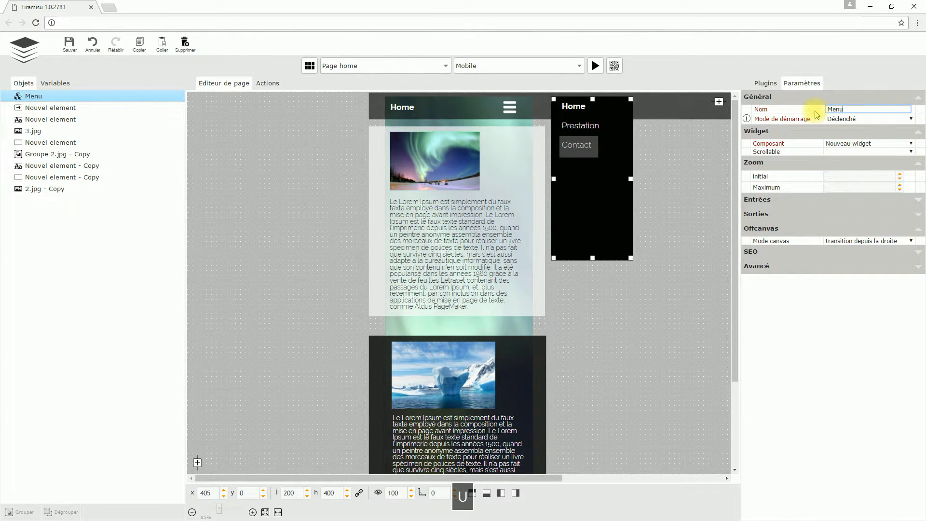
Step: Rename the burger menu button object as Bouton
click(85, 110)
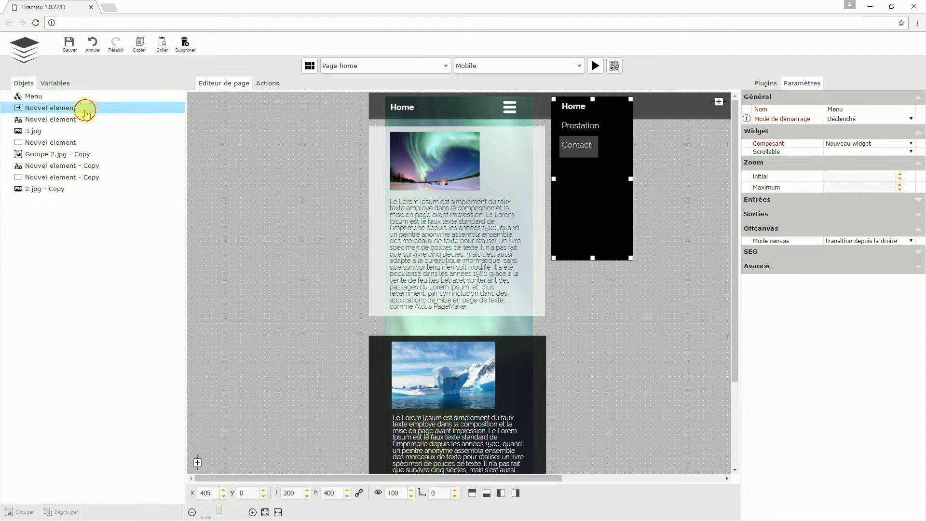
drag(889, 110, 814, 110)
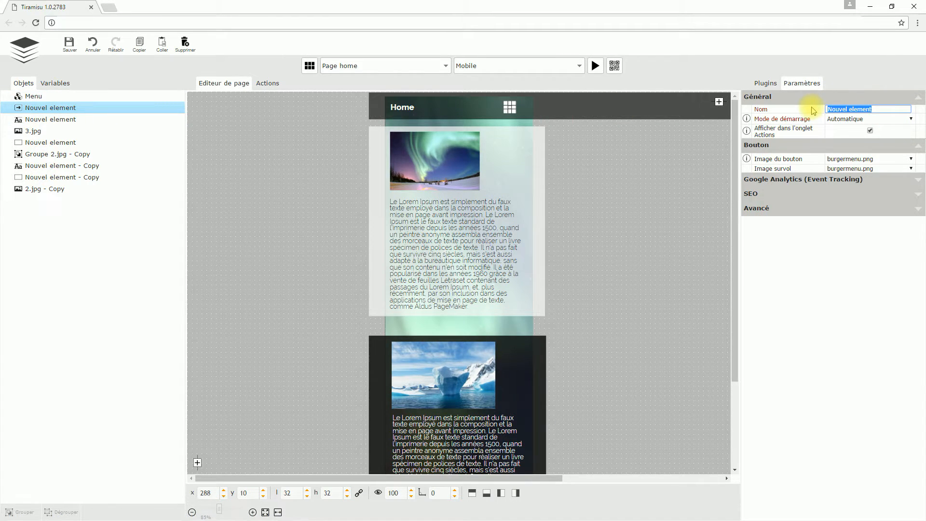
text(Bouton)
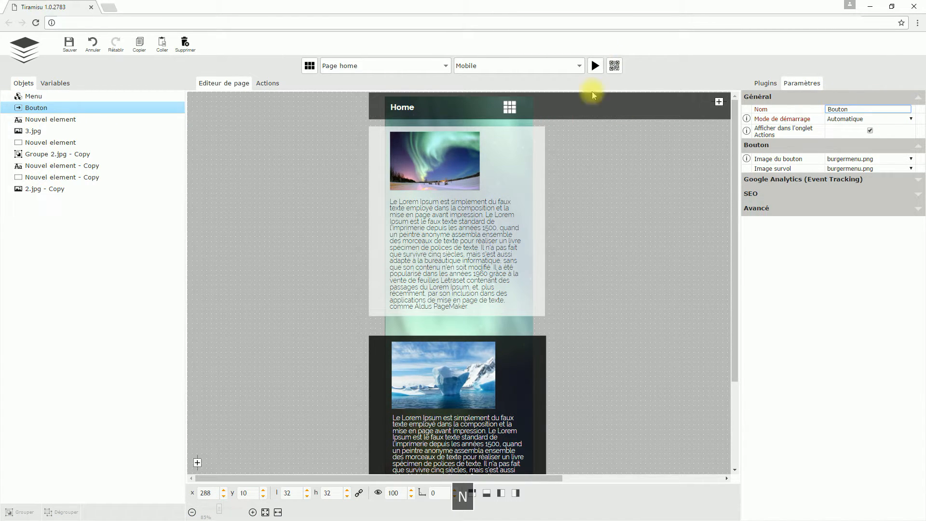
click(601, 154)
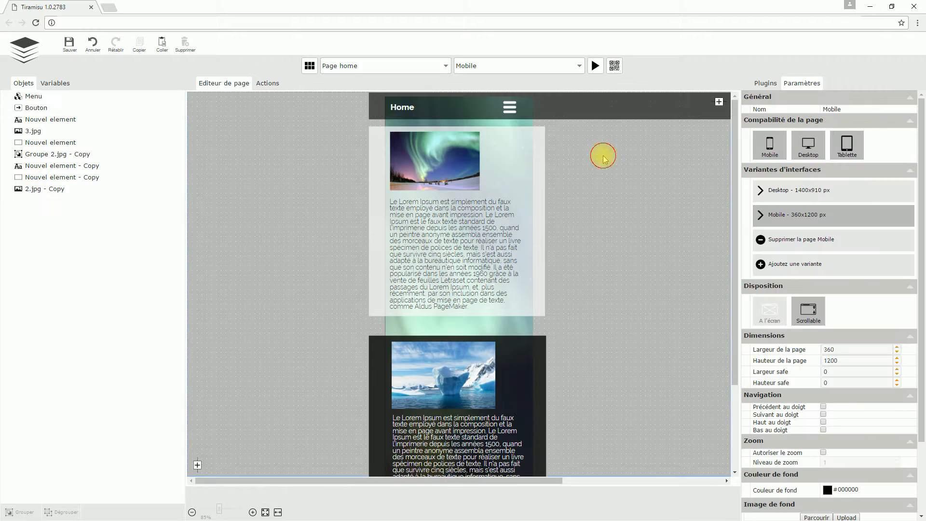
Step: In the page actions, move the Menu block aside and line up the Bouton block beneath the raised Démarrage de la page block
click(268, 84)
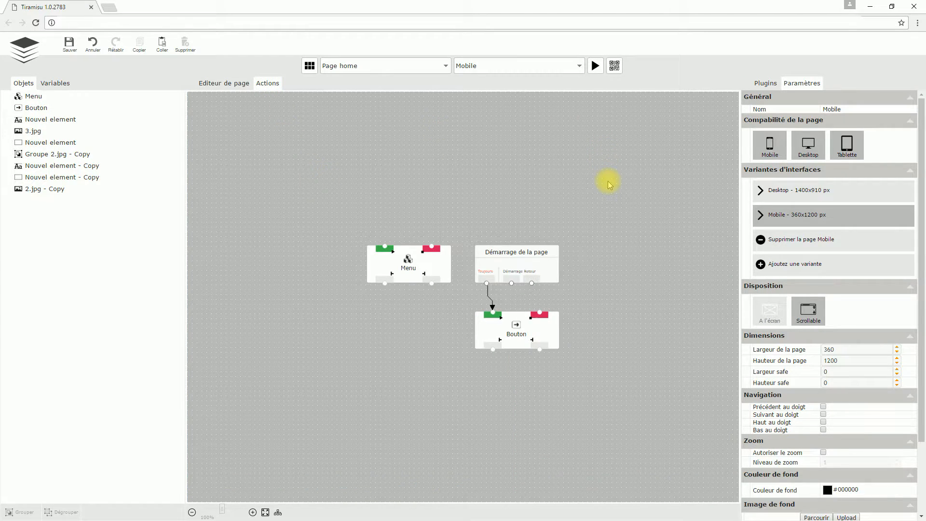
drag(422, 266, 376, 271)
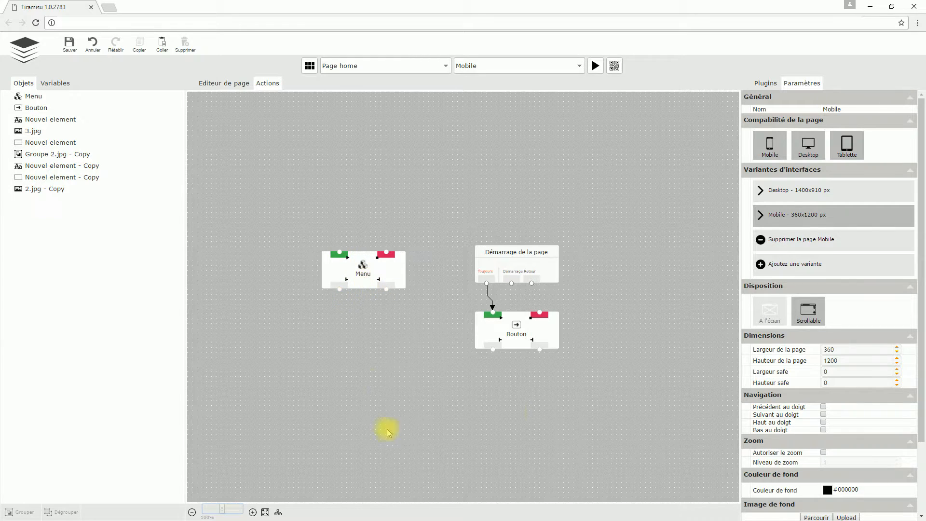
mouse_move(520, 337)
mouse_down()
mouse_move(522, 360)
mouse_move(502, 343)
mouse_up()
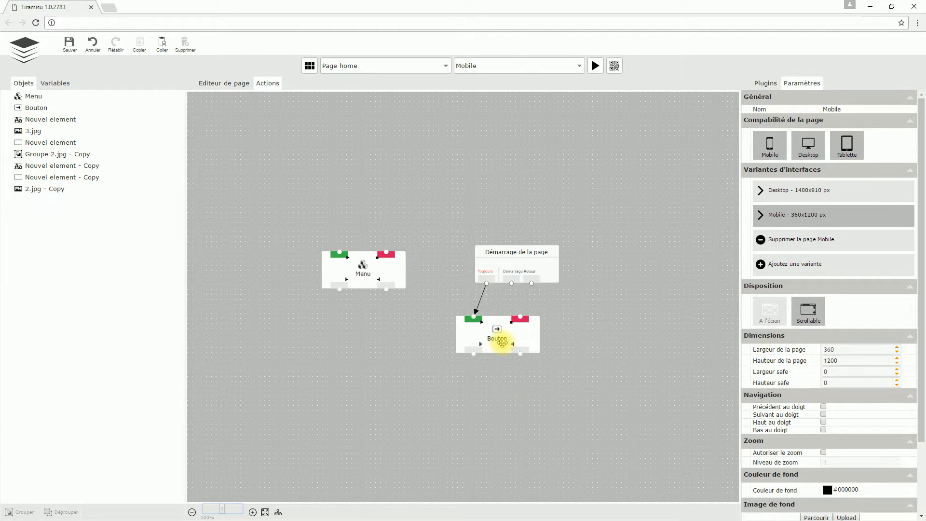
drag(527, 253, 516, 170)
drag(496, 322, 493, 274)
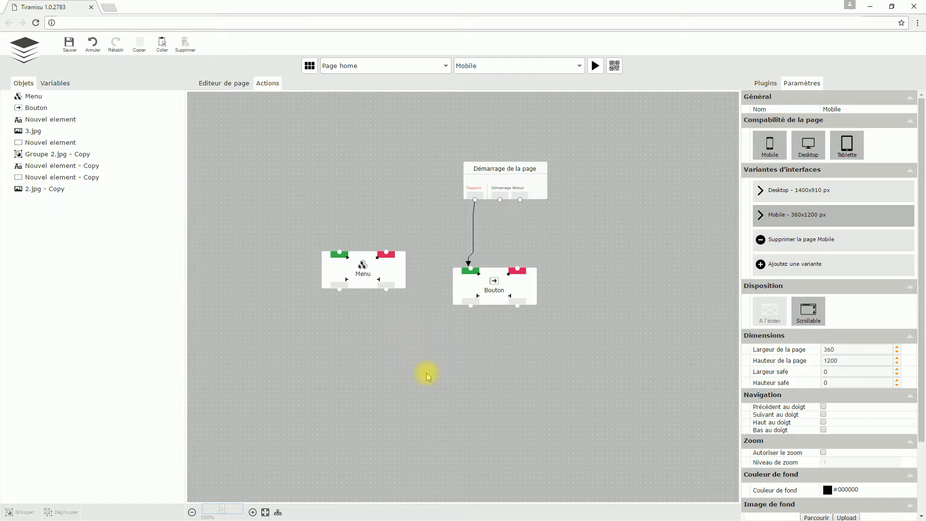
Step: Place the Menu block below Bouton, connect Bouton's second output to Menu's green start input, and save the project
drag(359, 272, 491, 359)
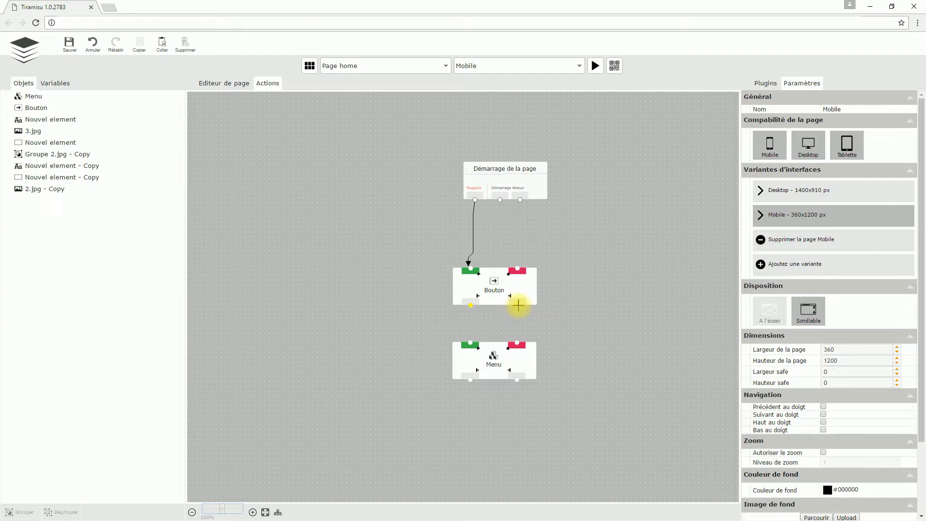
drag(518, 306, 474, 333)
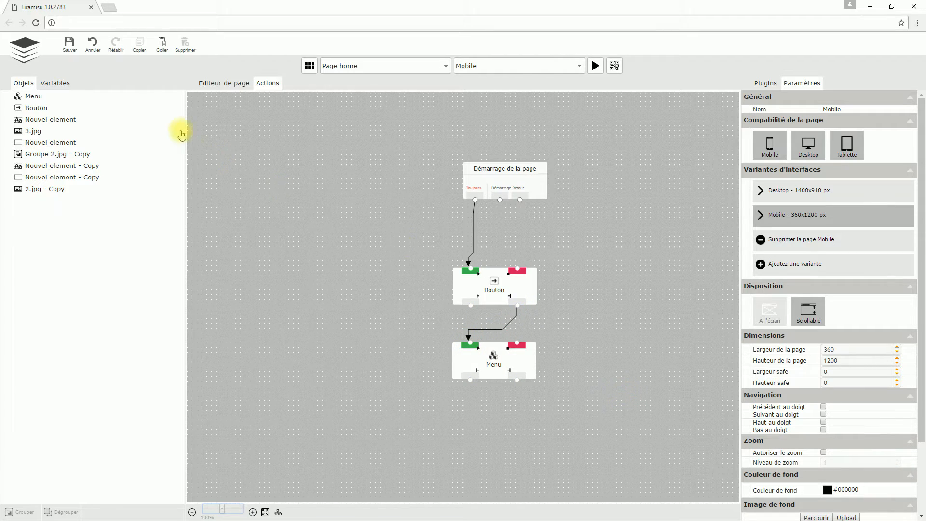
click(69, 44)
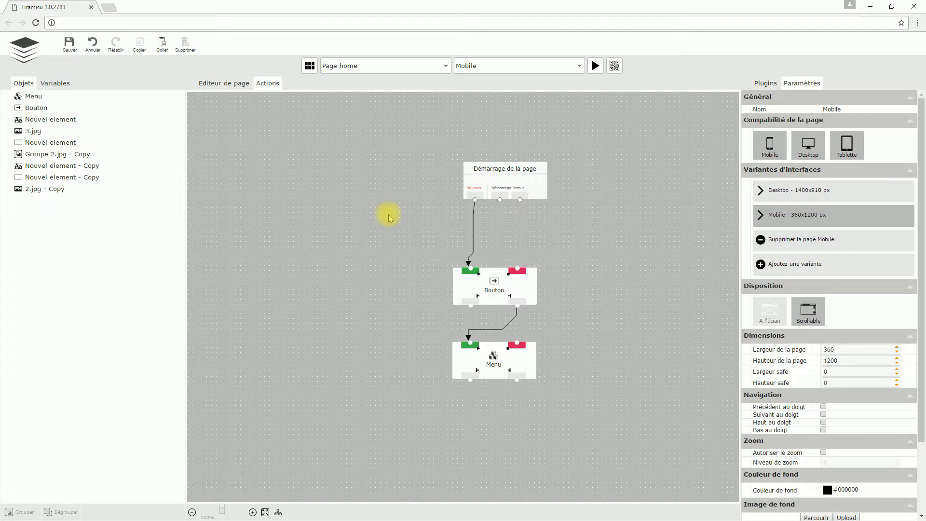
Step: Switch to the mobile-sized browser preview of the site, reload it, and open the offcanvas menu with the burger button
click(869, 7)
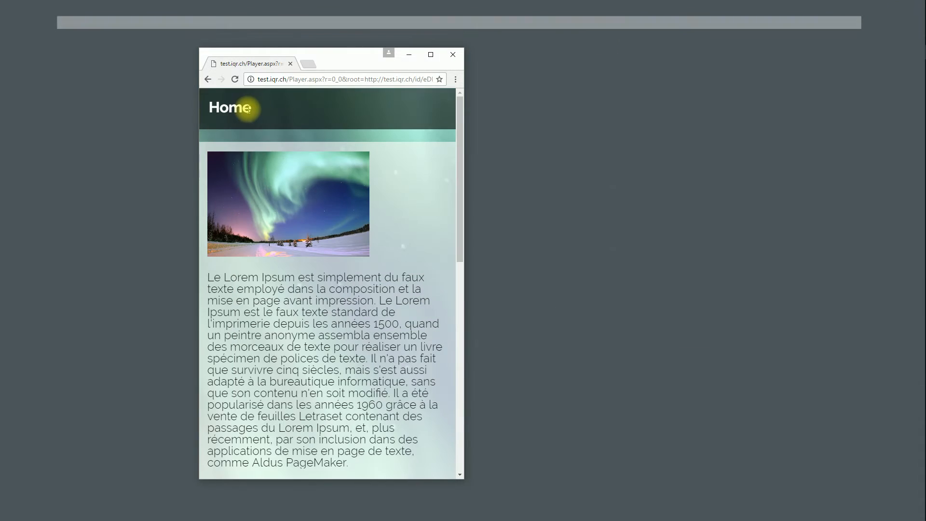
drag(343, 57, 442, 67)
click(331, 90)
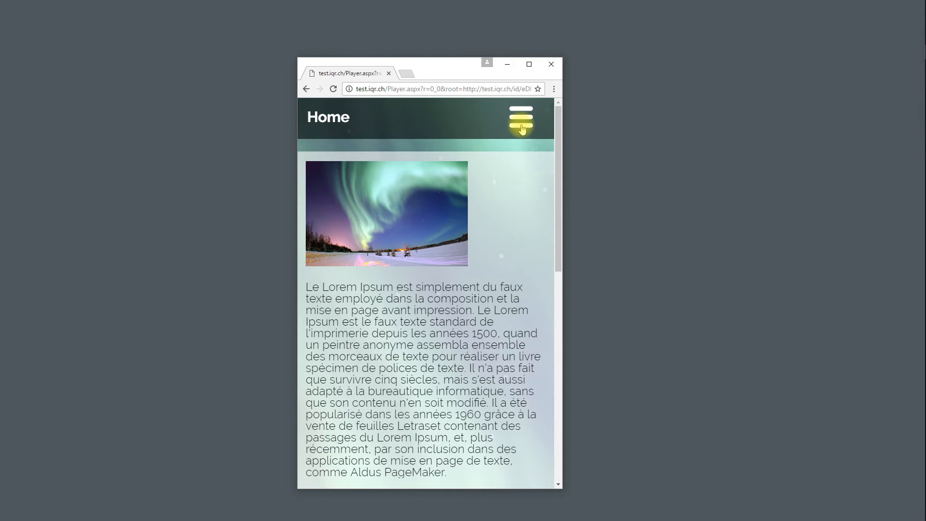
click(521, 129)
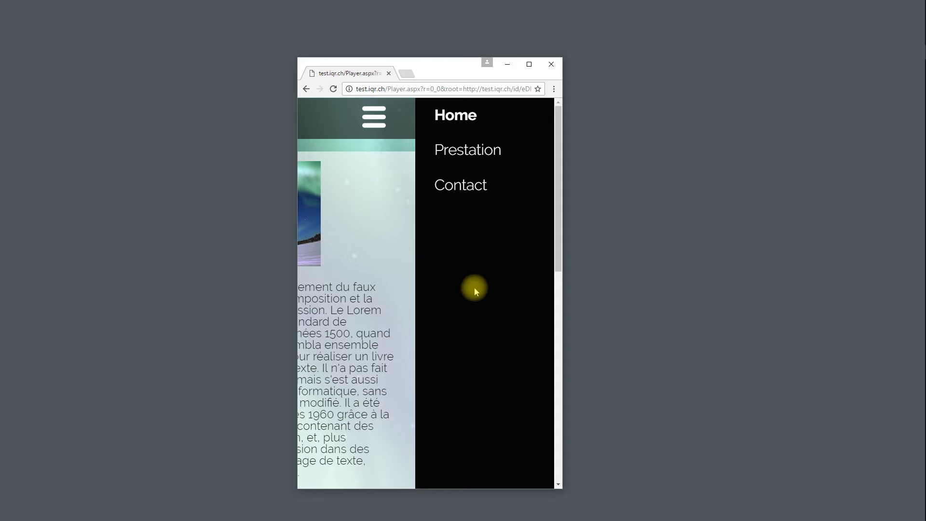
Step: Test the preview's navigation by going to Contact and back to Home, and check that the burger button opens and closes the menu
click(464, 192)
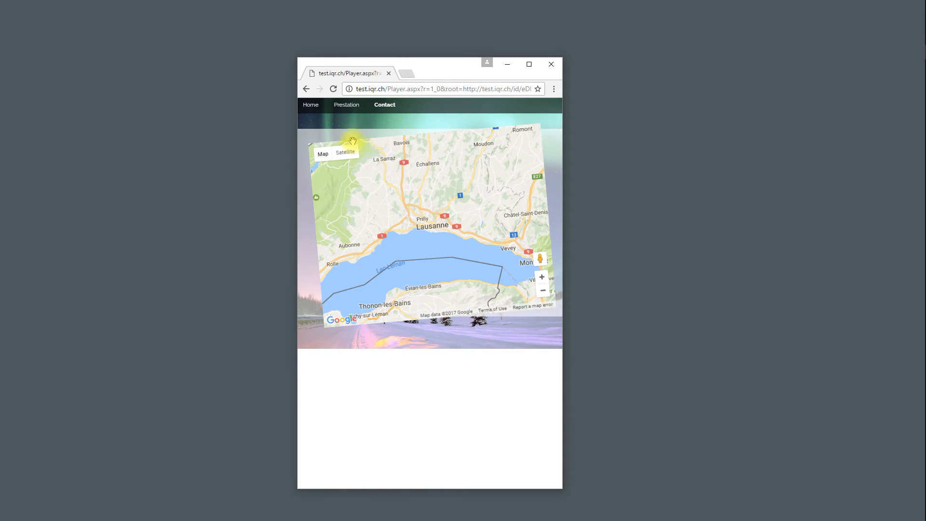
click(311, 105)
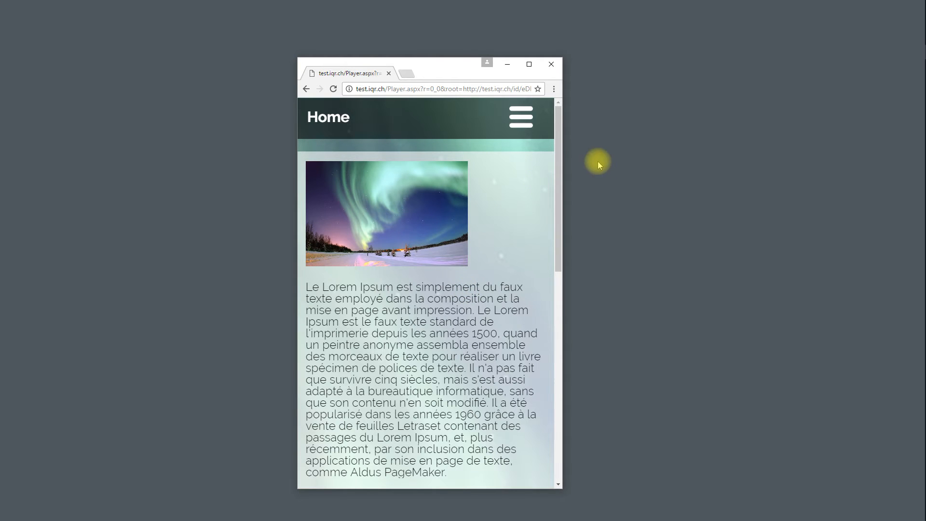
click(520, 117)
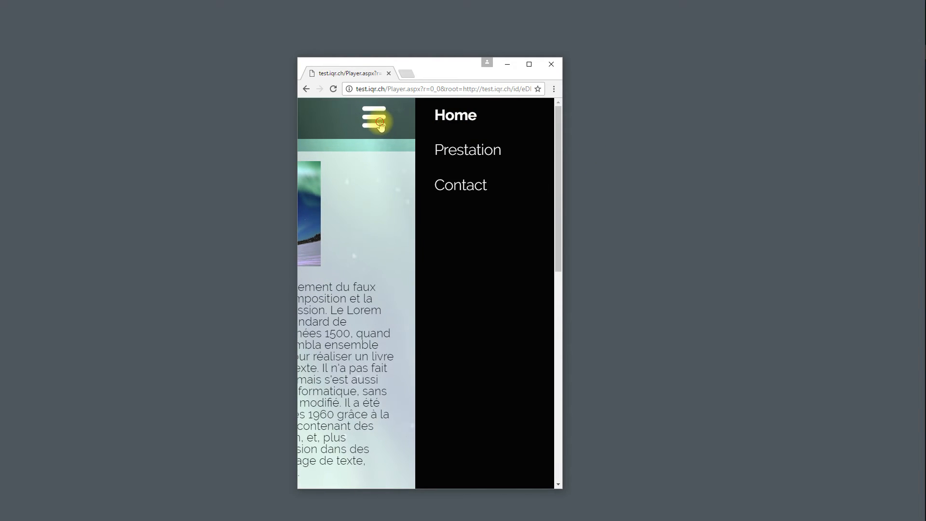
click(380, 123)
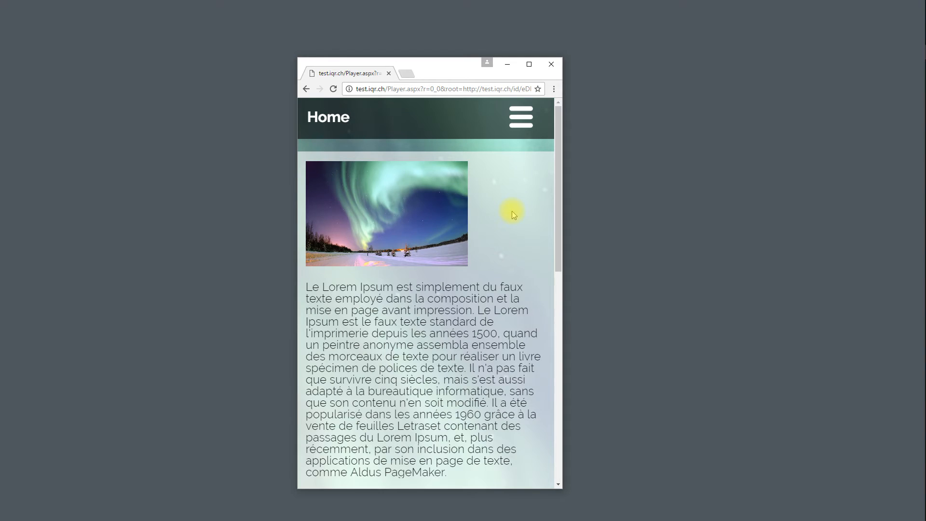